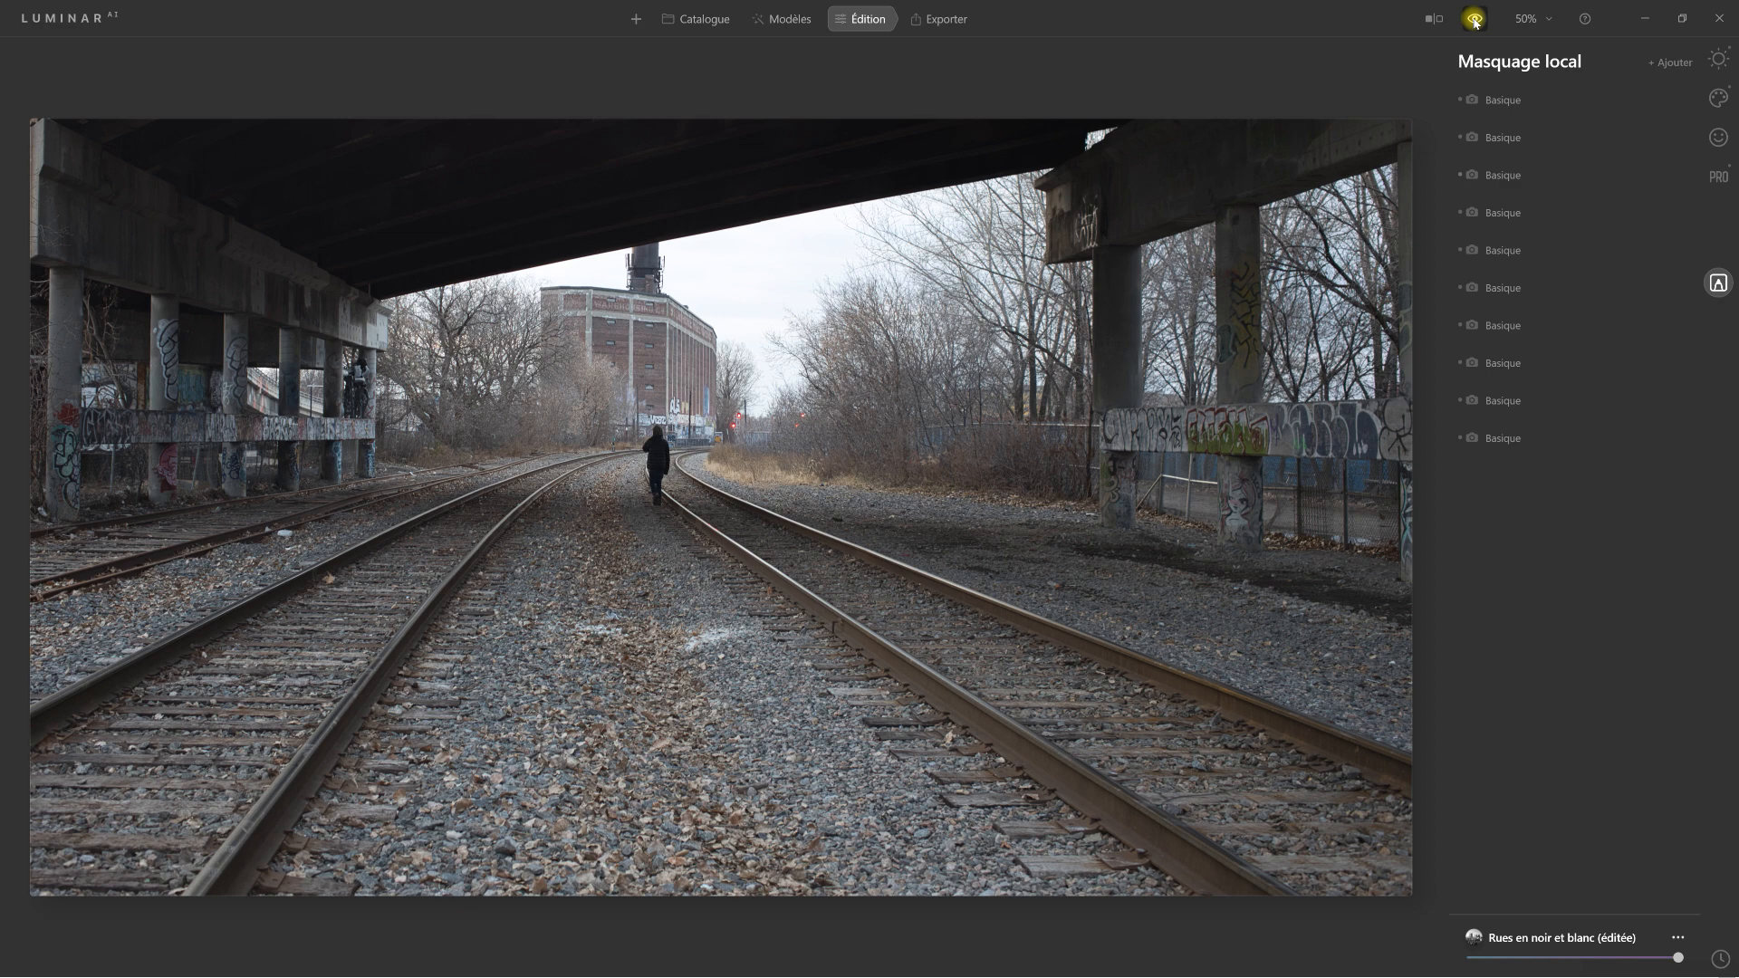
Compare the edited photo with its original version
left_click(1474, 20)
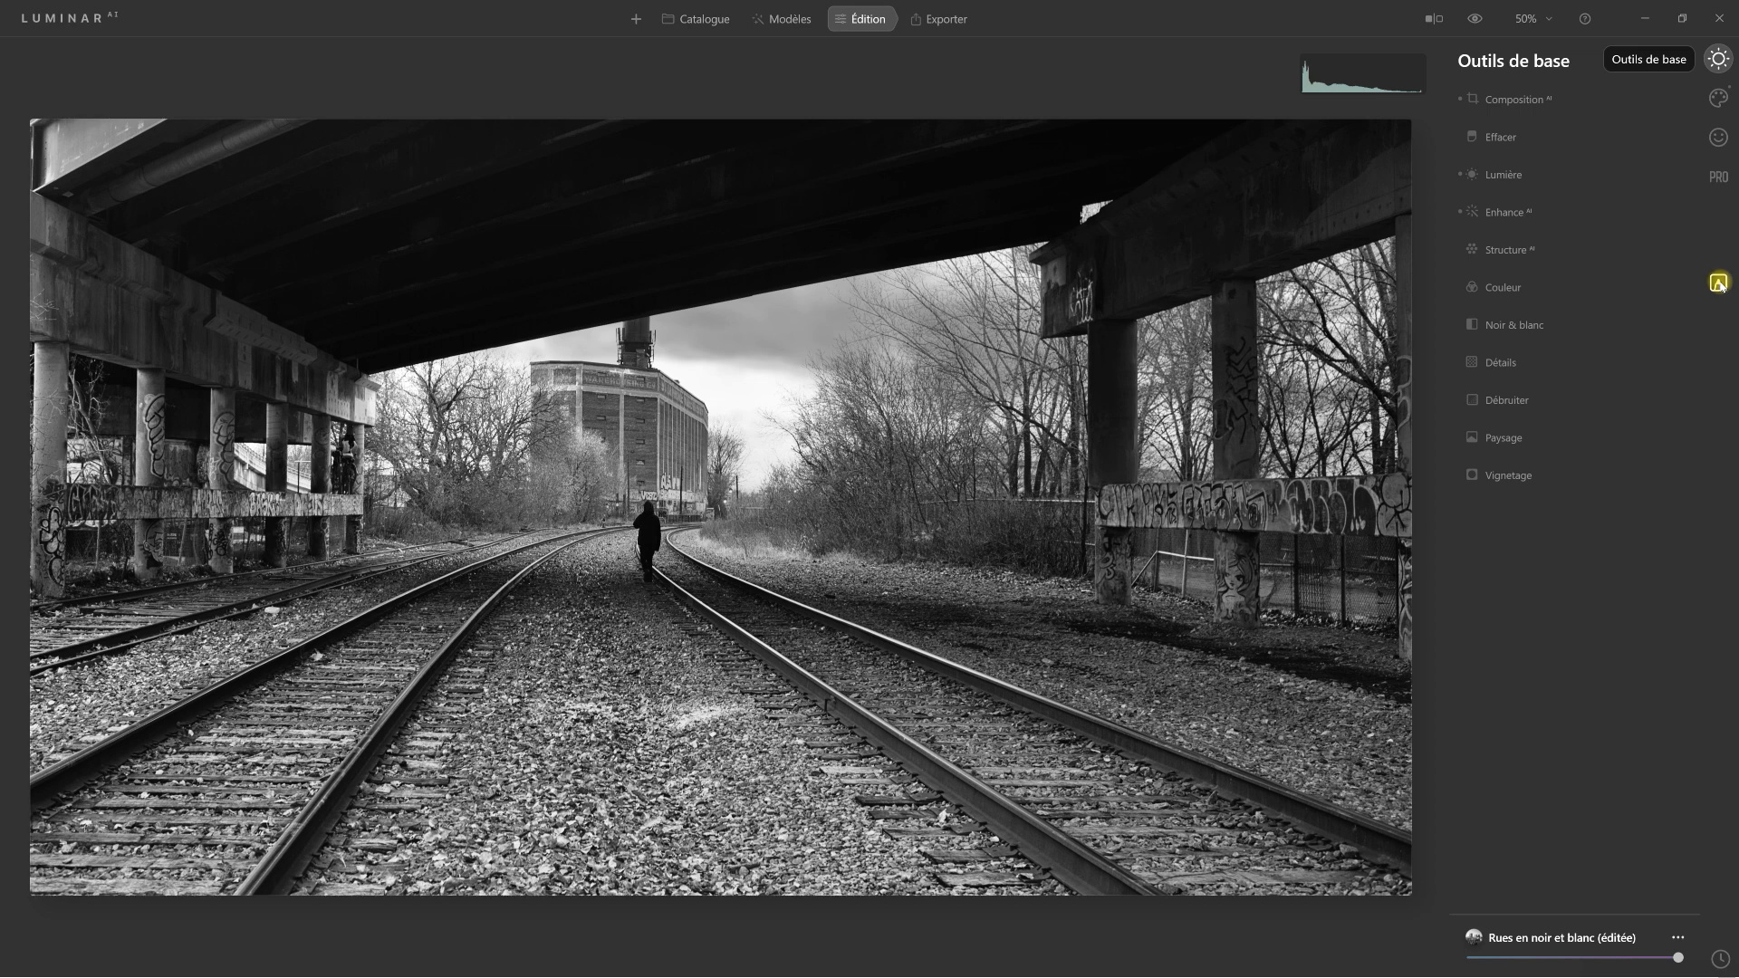
Add a Basique local adjustment and set its mask type to Masque radial
left_click(1719, 283)
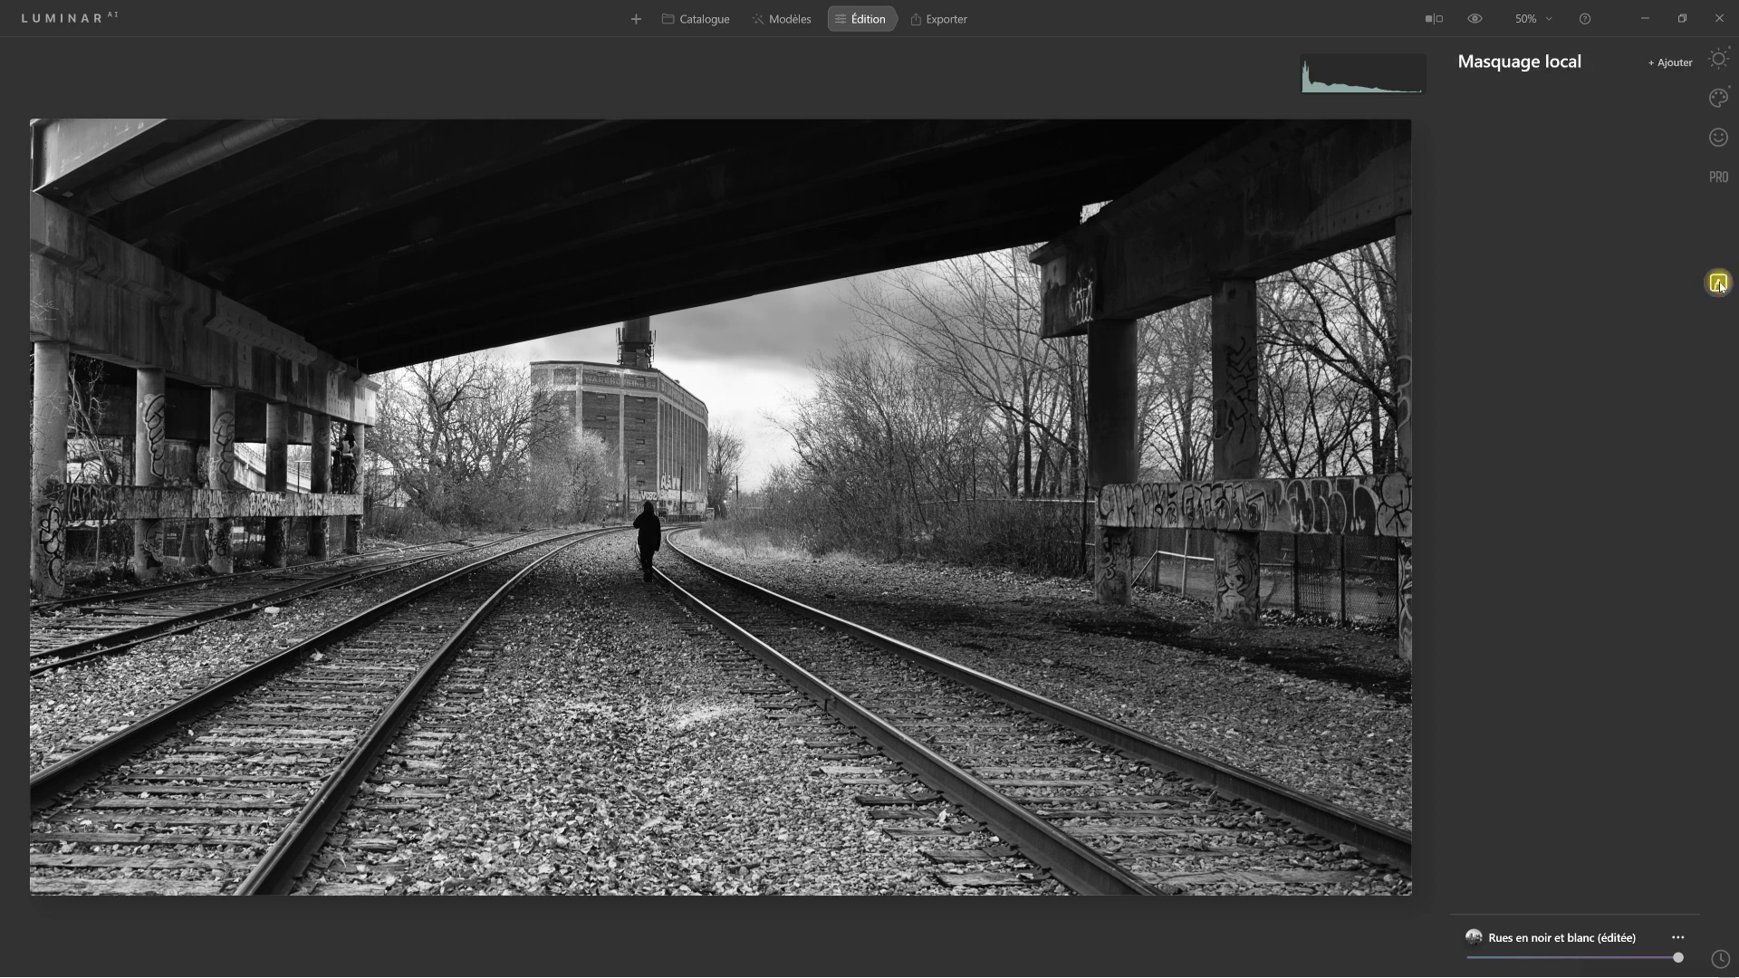
left_click(1671, 65)
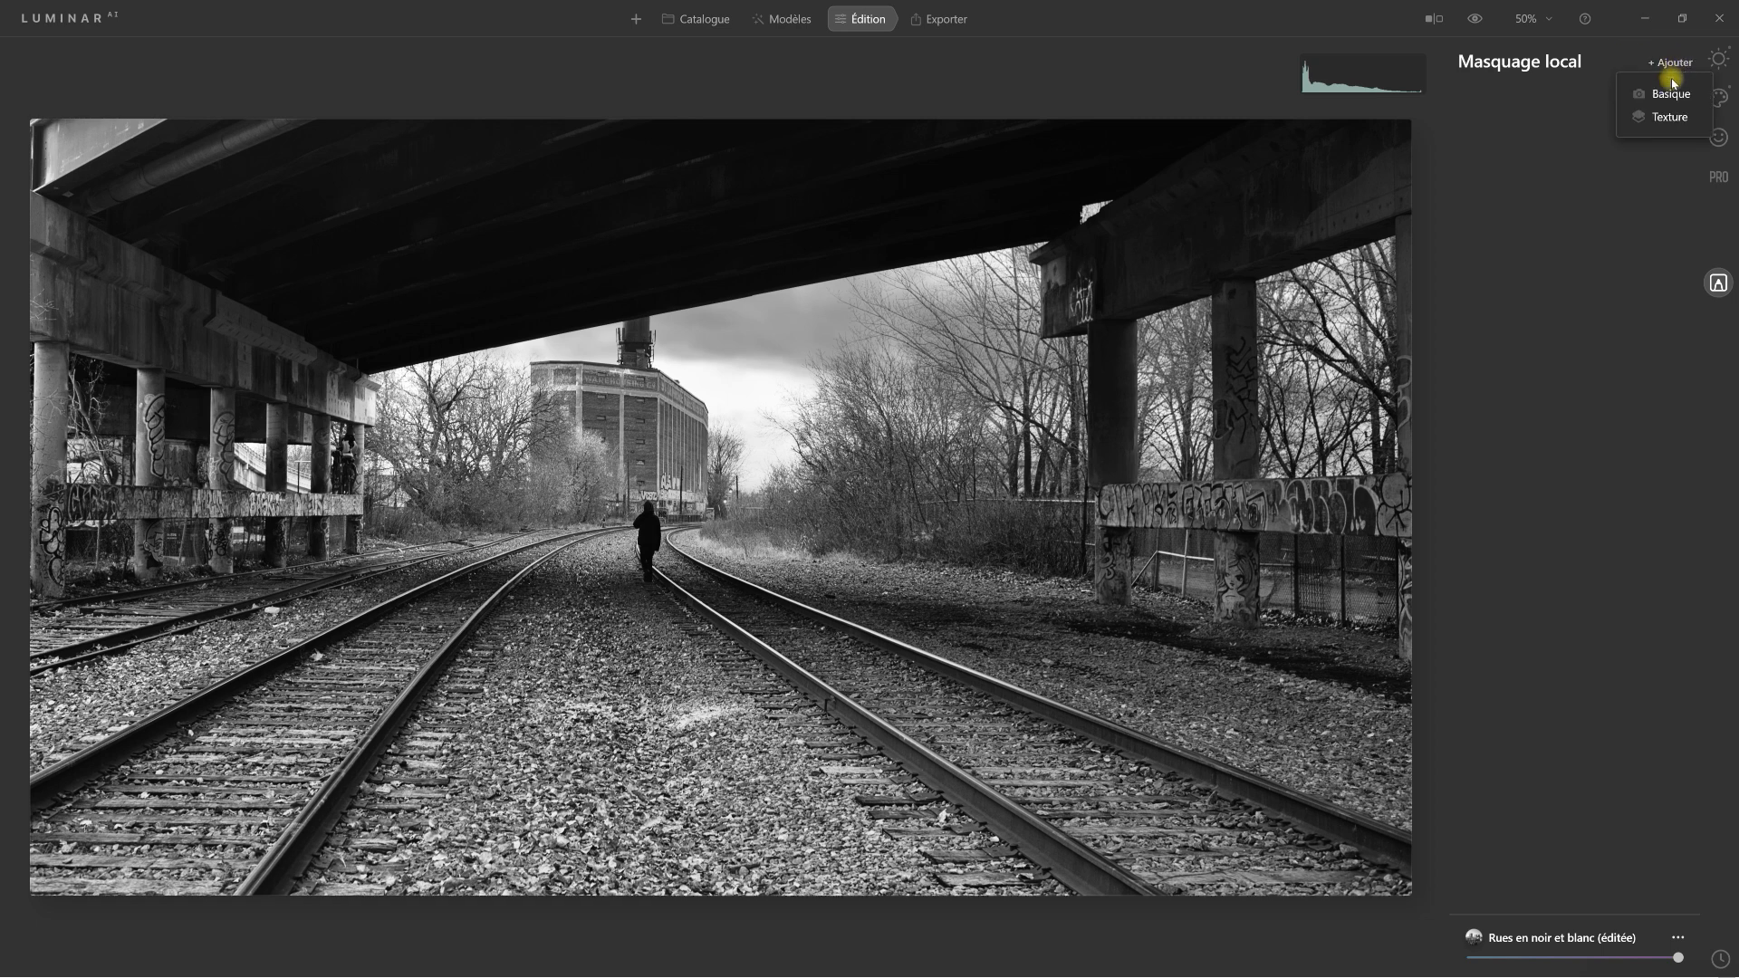
left_click(1671, 94)
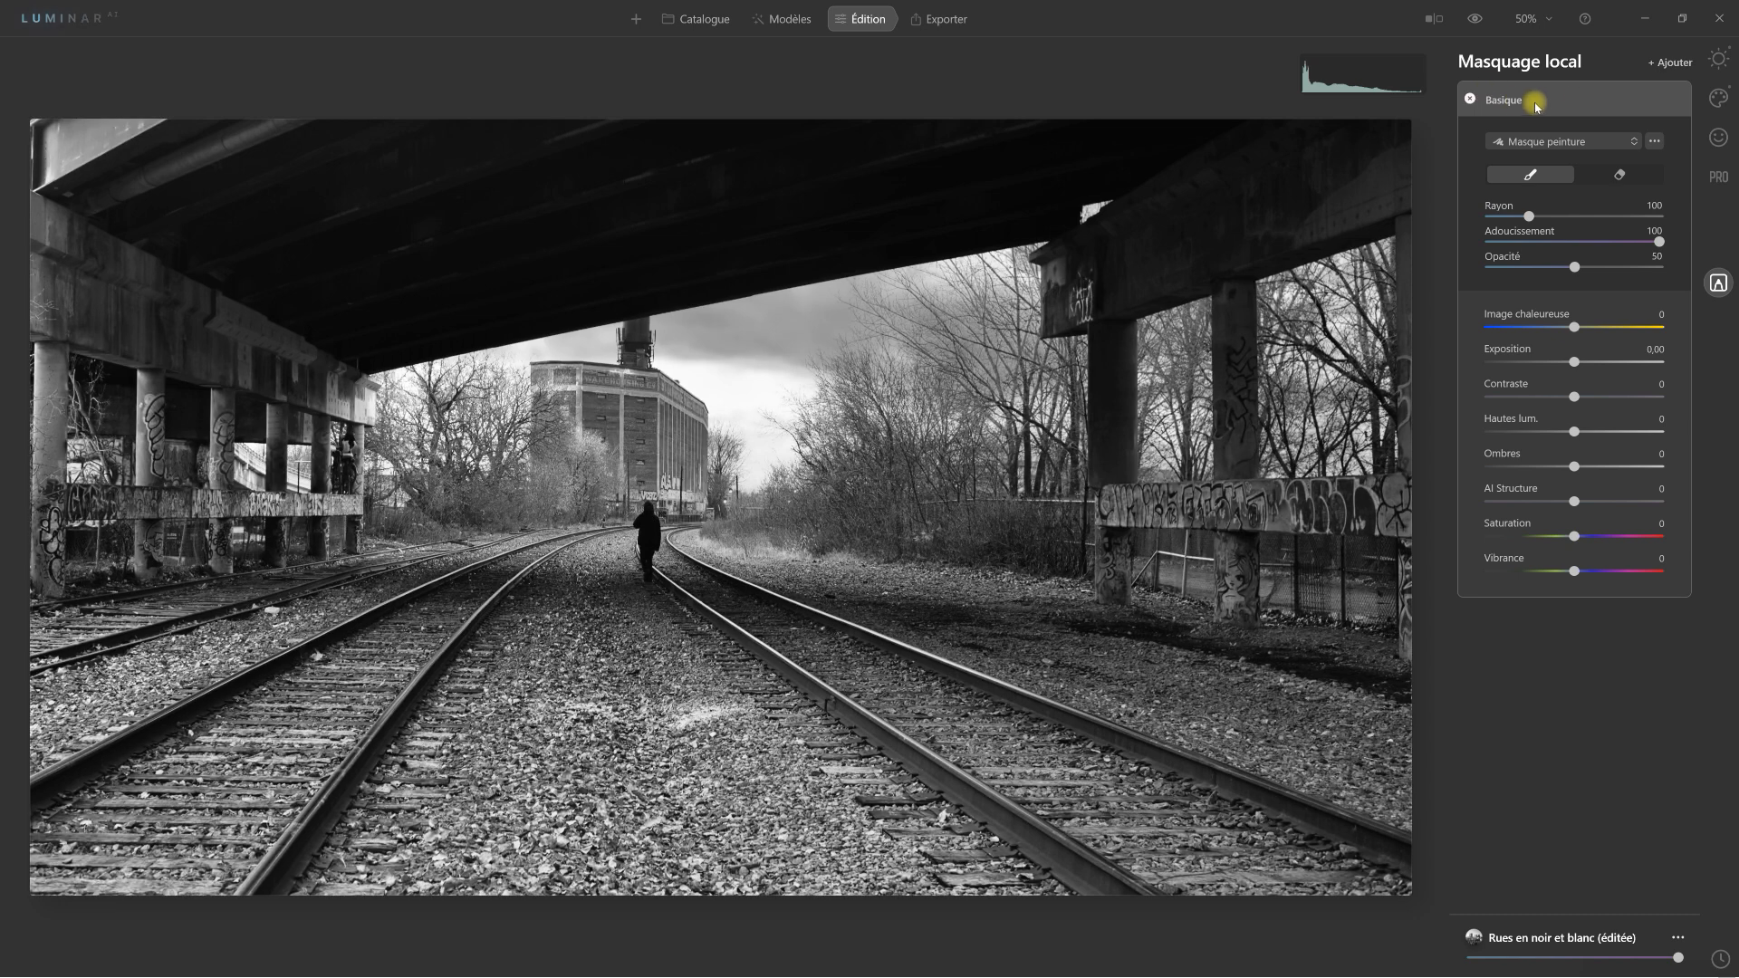
left_click(1625, 143)
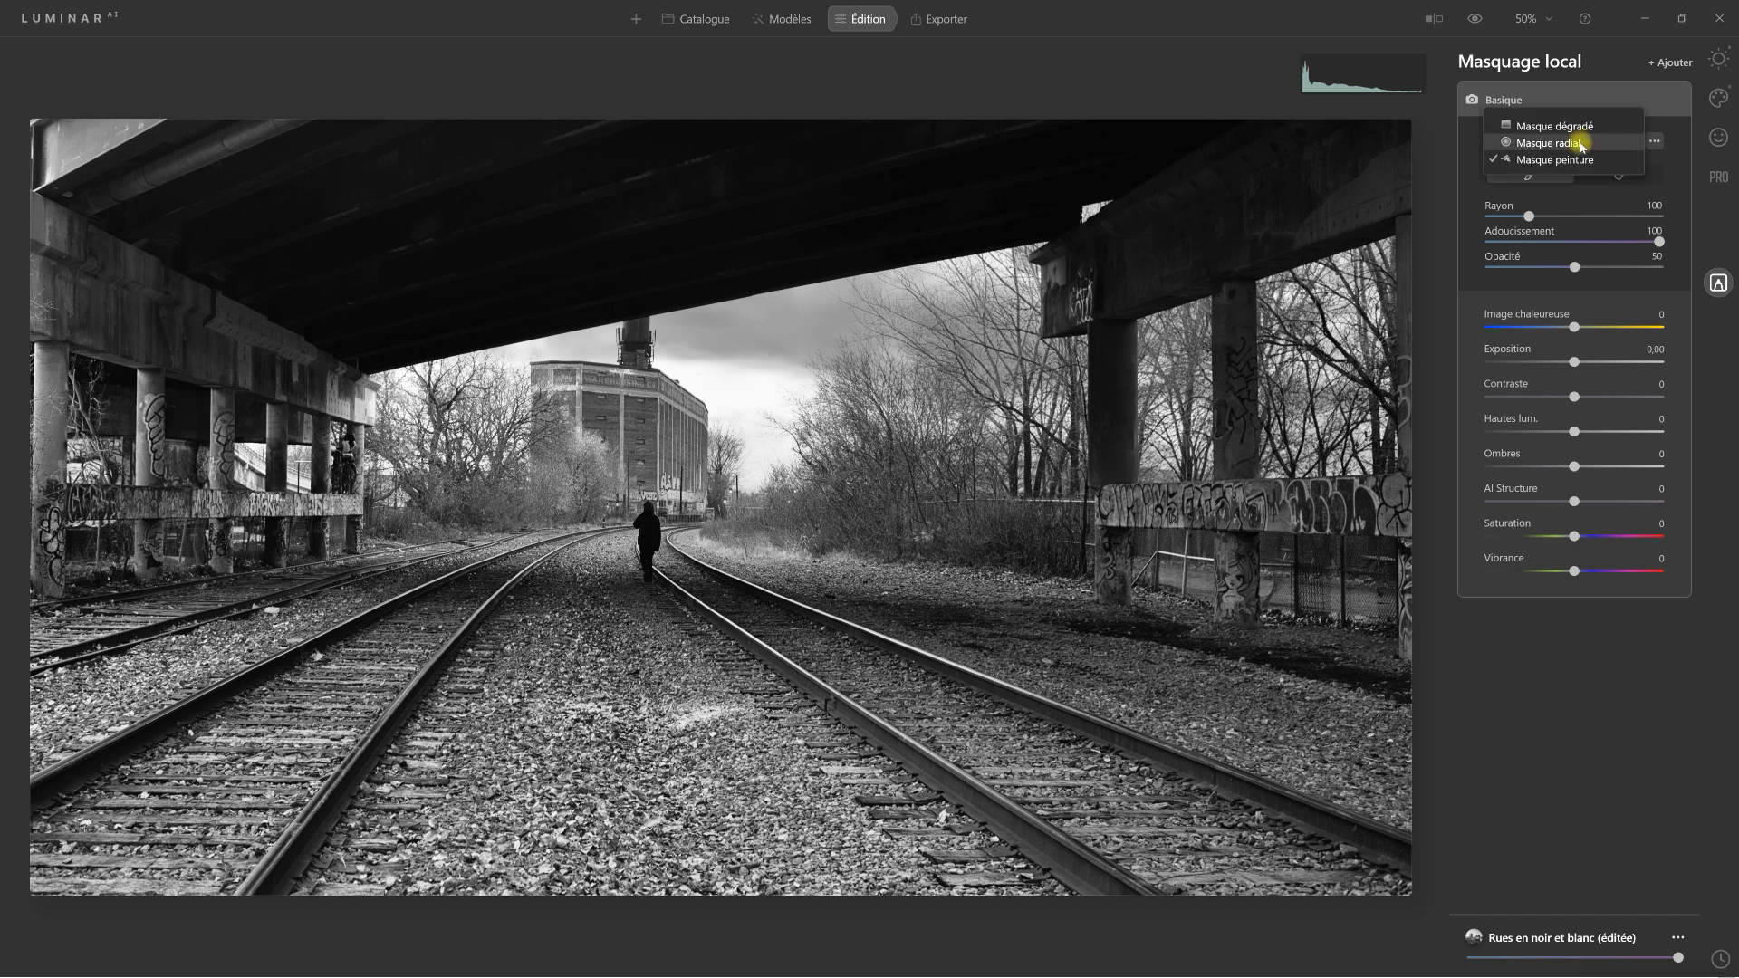
left_click(1583, 142)
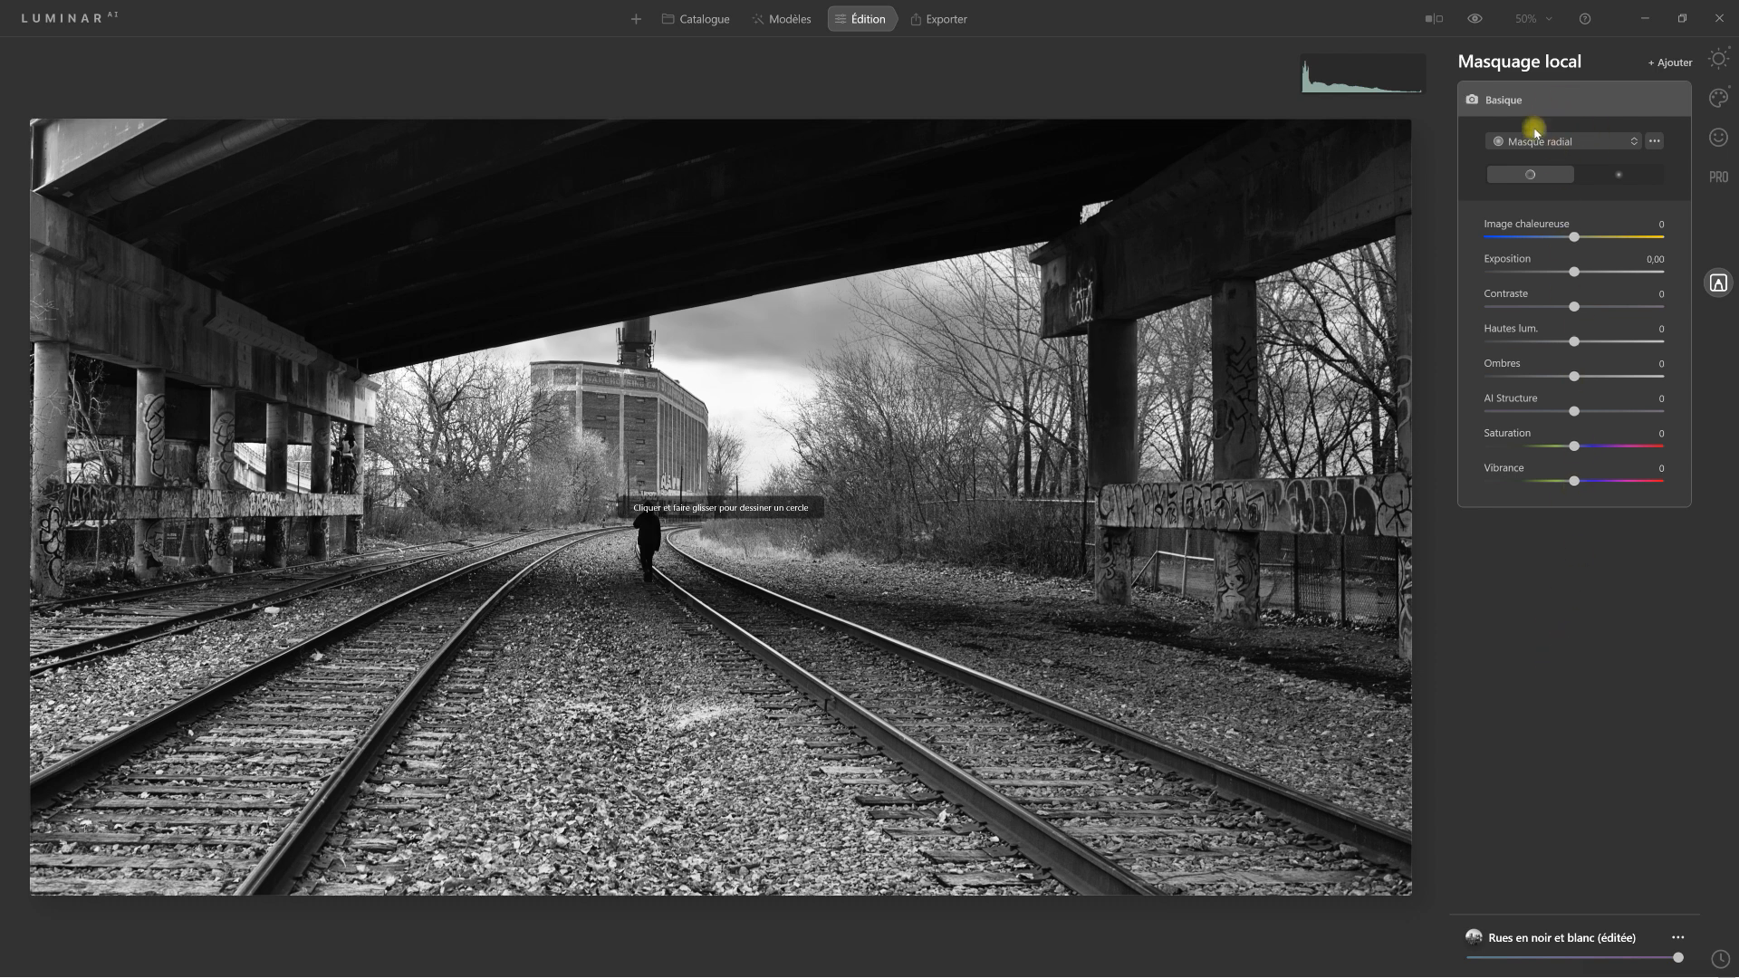
Draw a radial mask over the brick building, widen it into an ellipse and shift it up to centre on the building
mouse_move(633, 456)
left_mouse_down()
mouse_move(650, 474)
mouse_move(738, 453)
left_mouse_up()
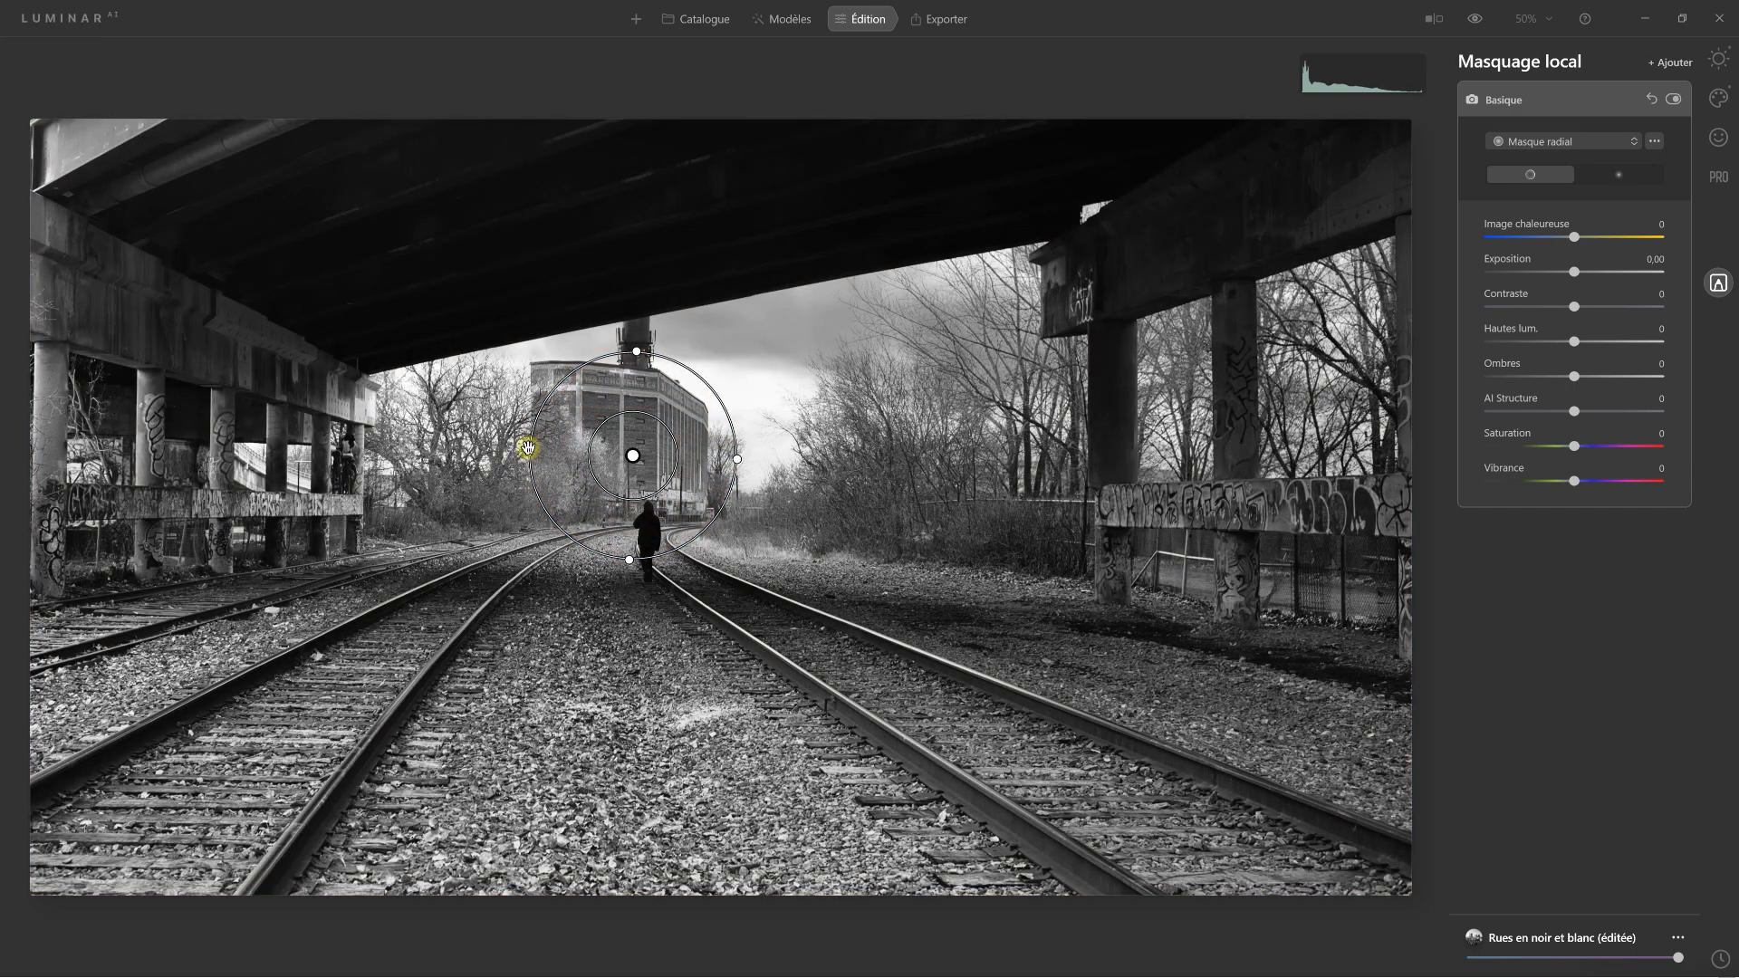
left_click_drag(524, 453, 503, 450)
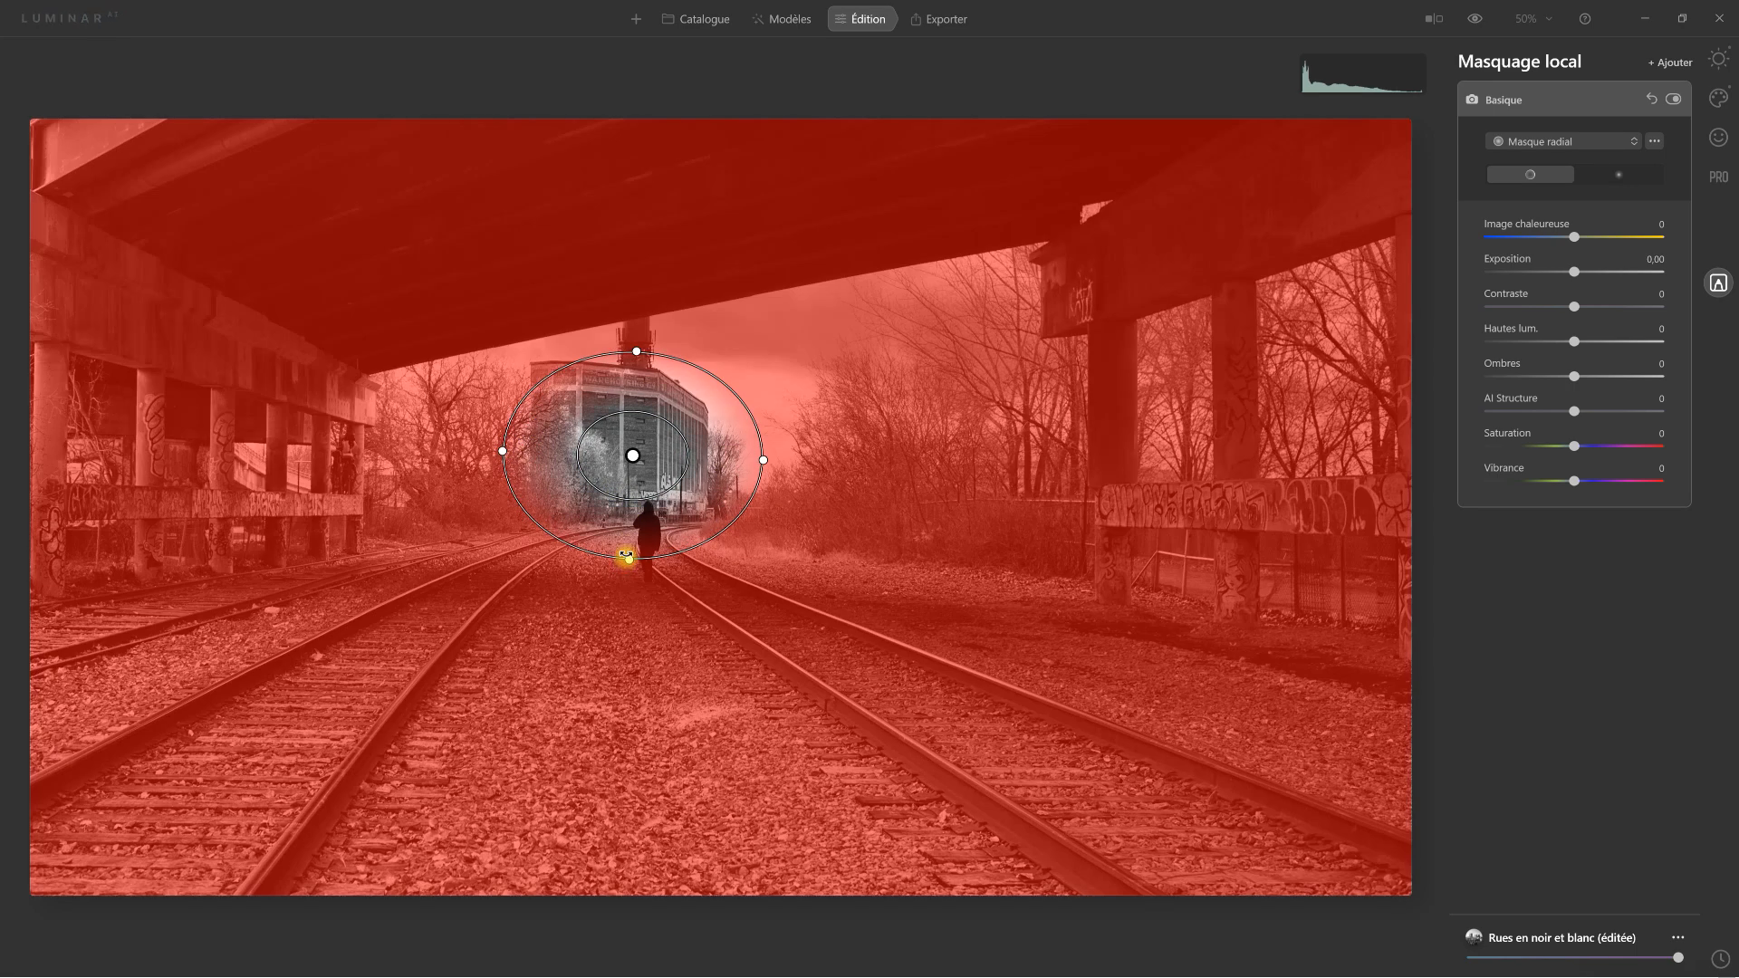
left_click_drag(626, 556, 633, 543)
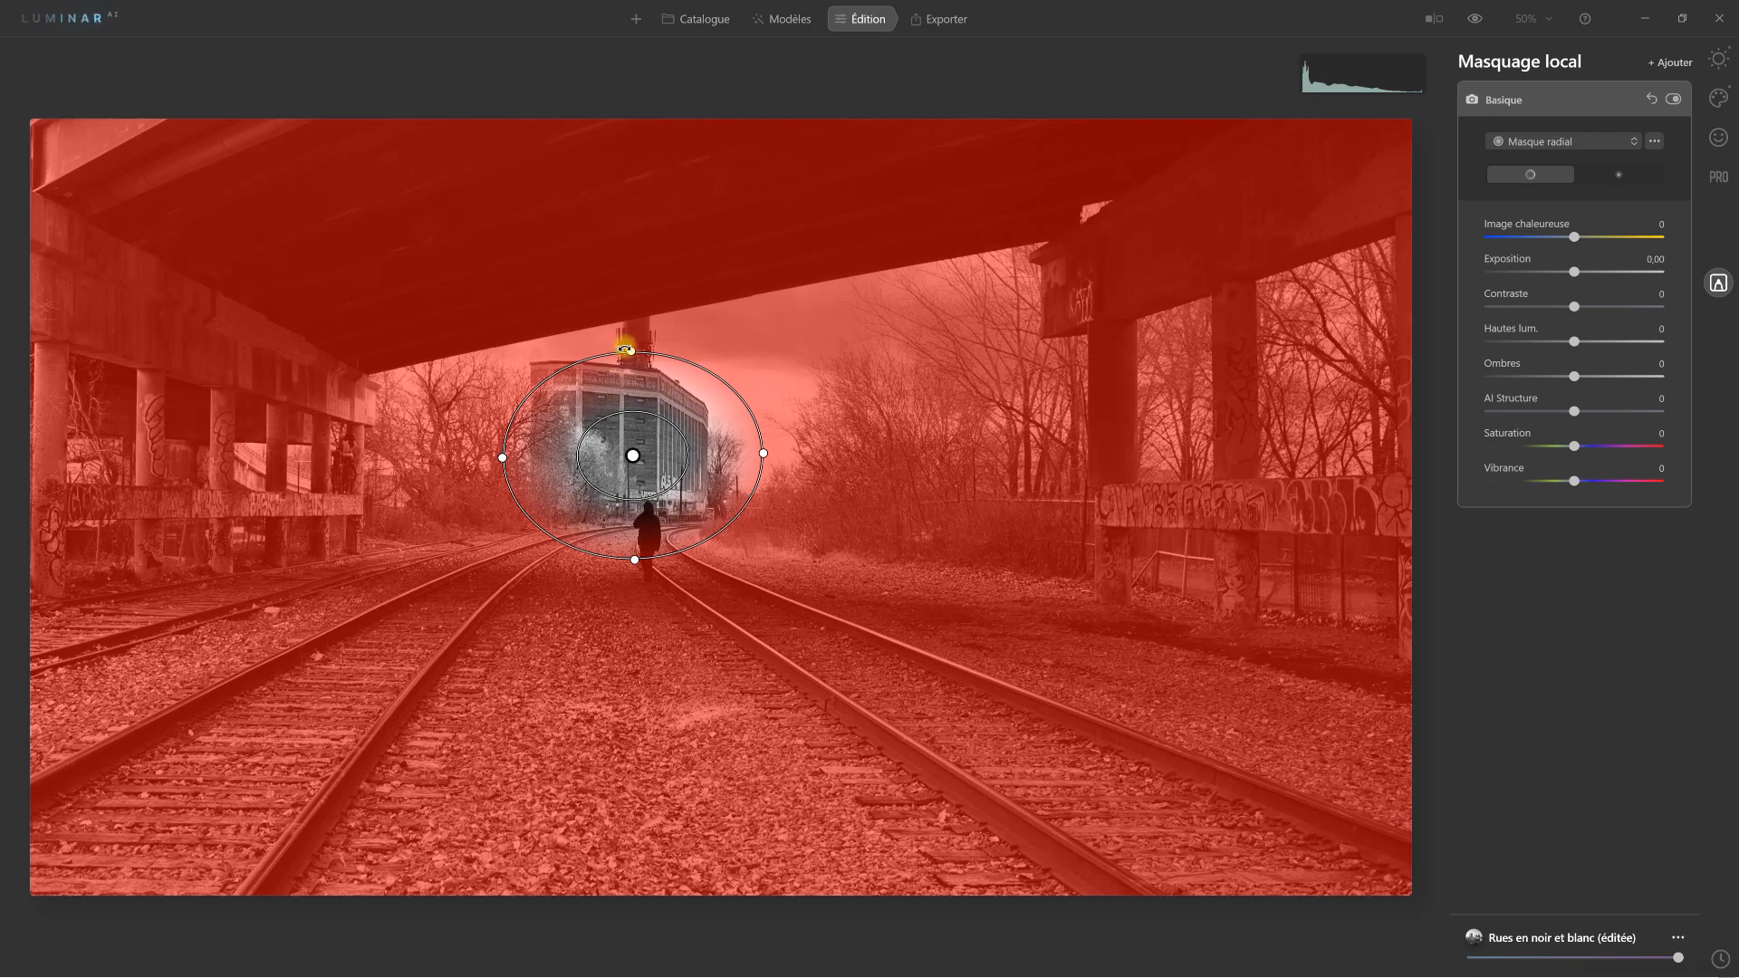
left_click_drag(626, 348, 626, 364)
left_click_drag(624, 442, 622, 416)
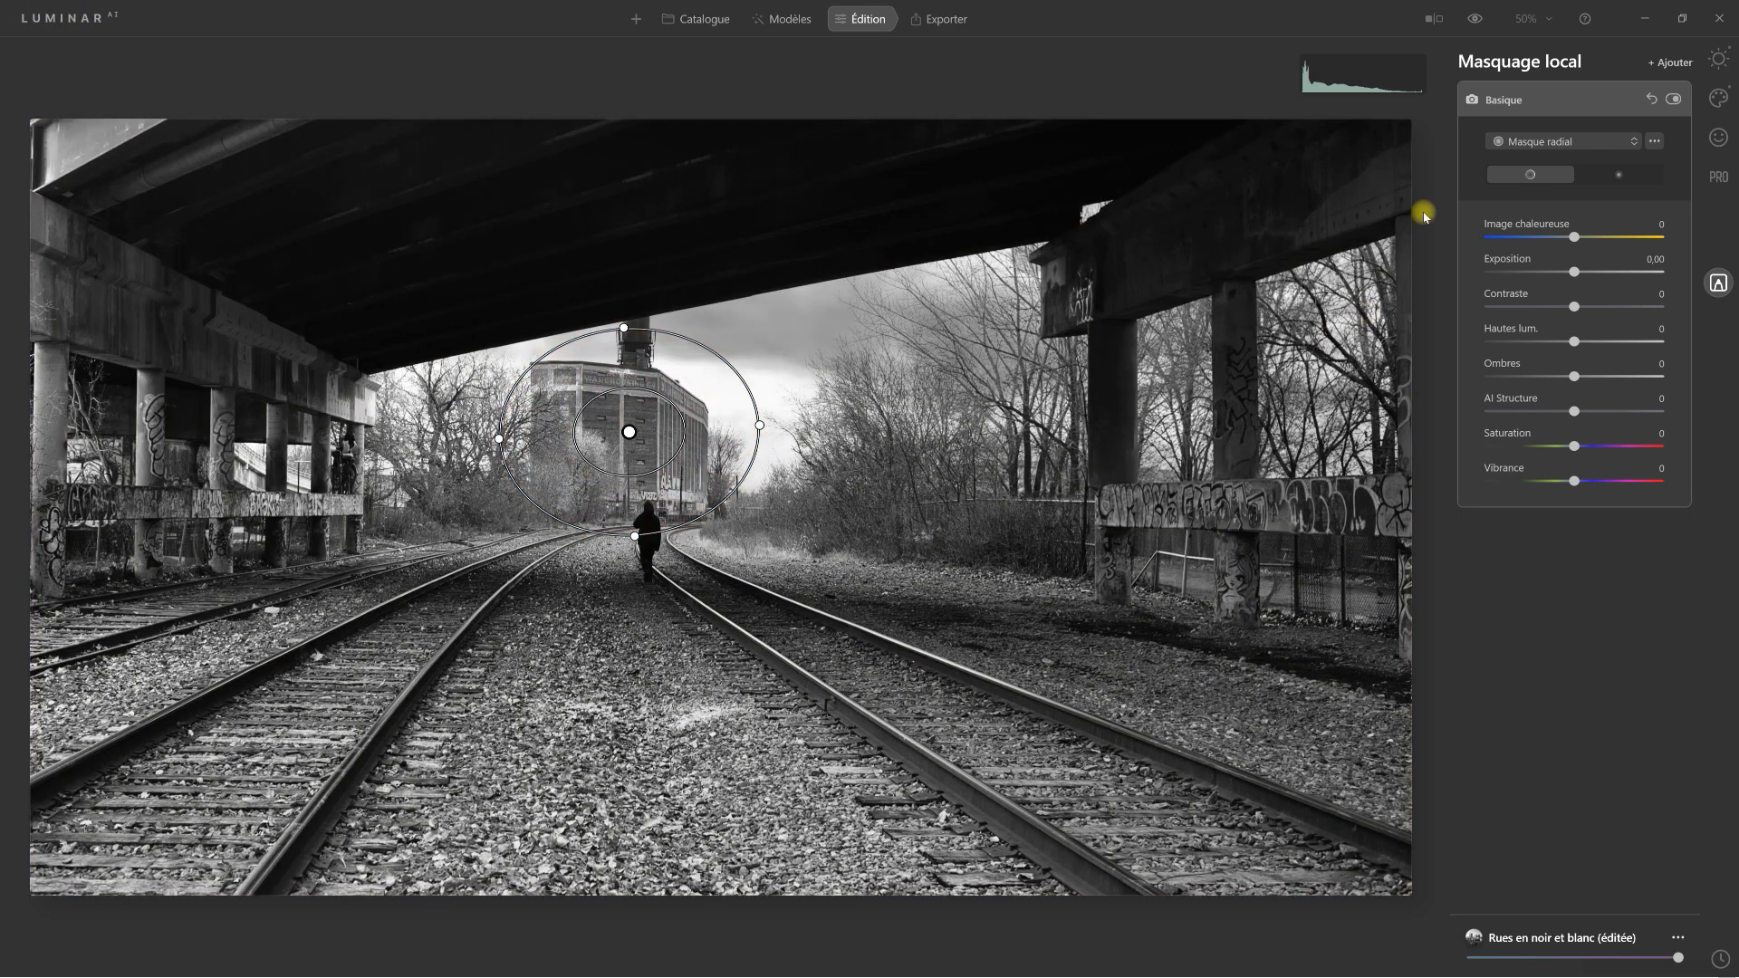
Invert the radial mask to target the building, with Exposition 0,40, Contraste 15 and AI Structure 25
left_click(1653, 140)
left_click(1654, 195)
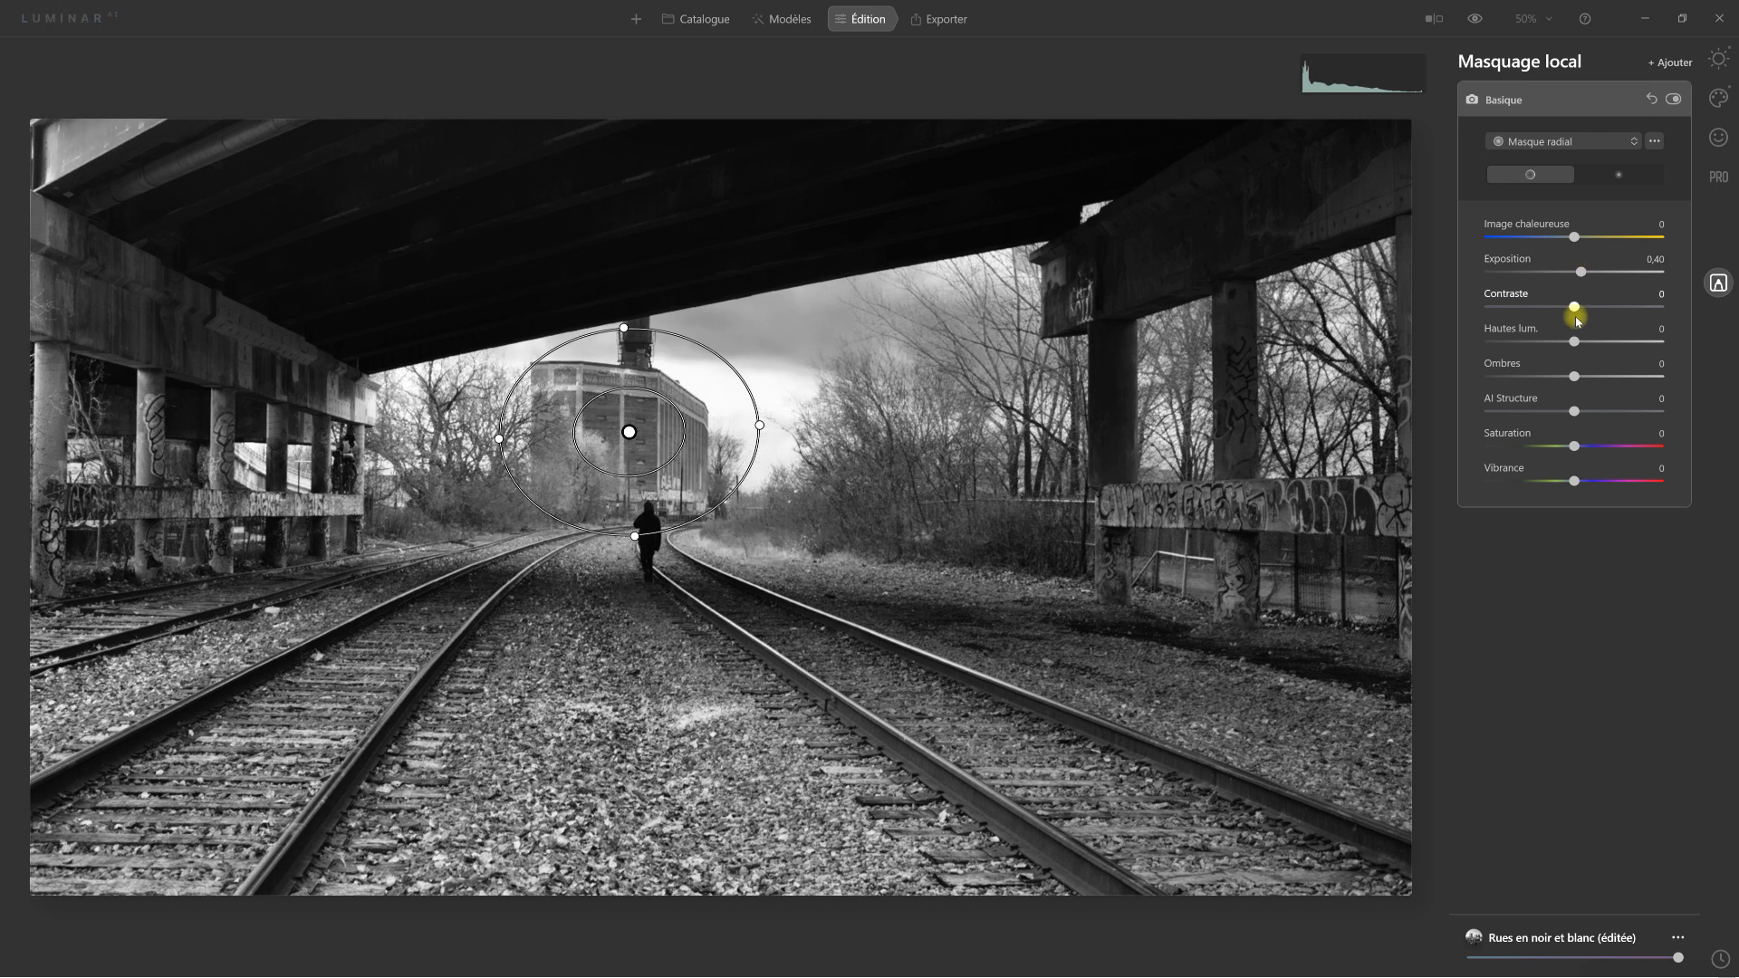
left_click_drag(1578, 414, 1599, 416)
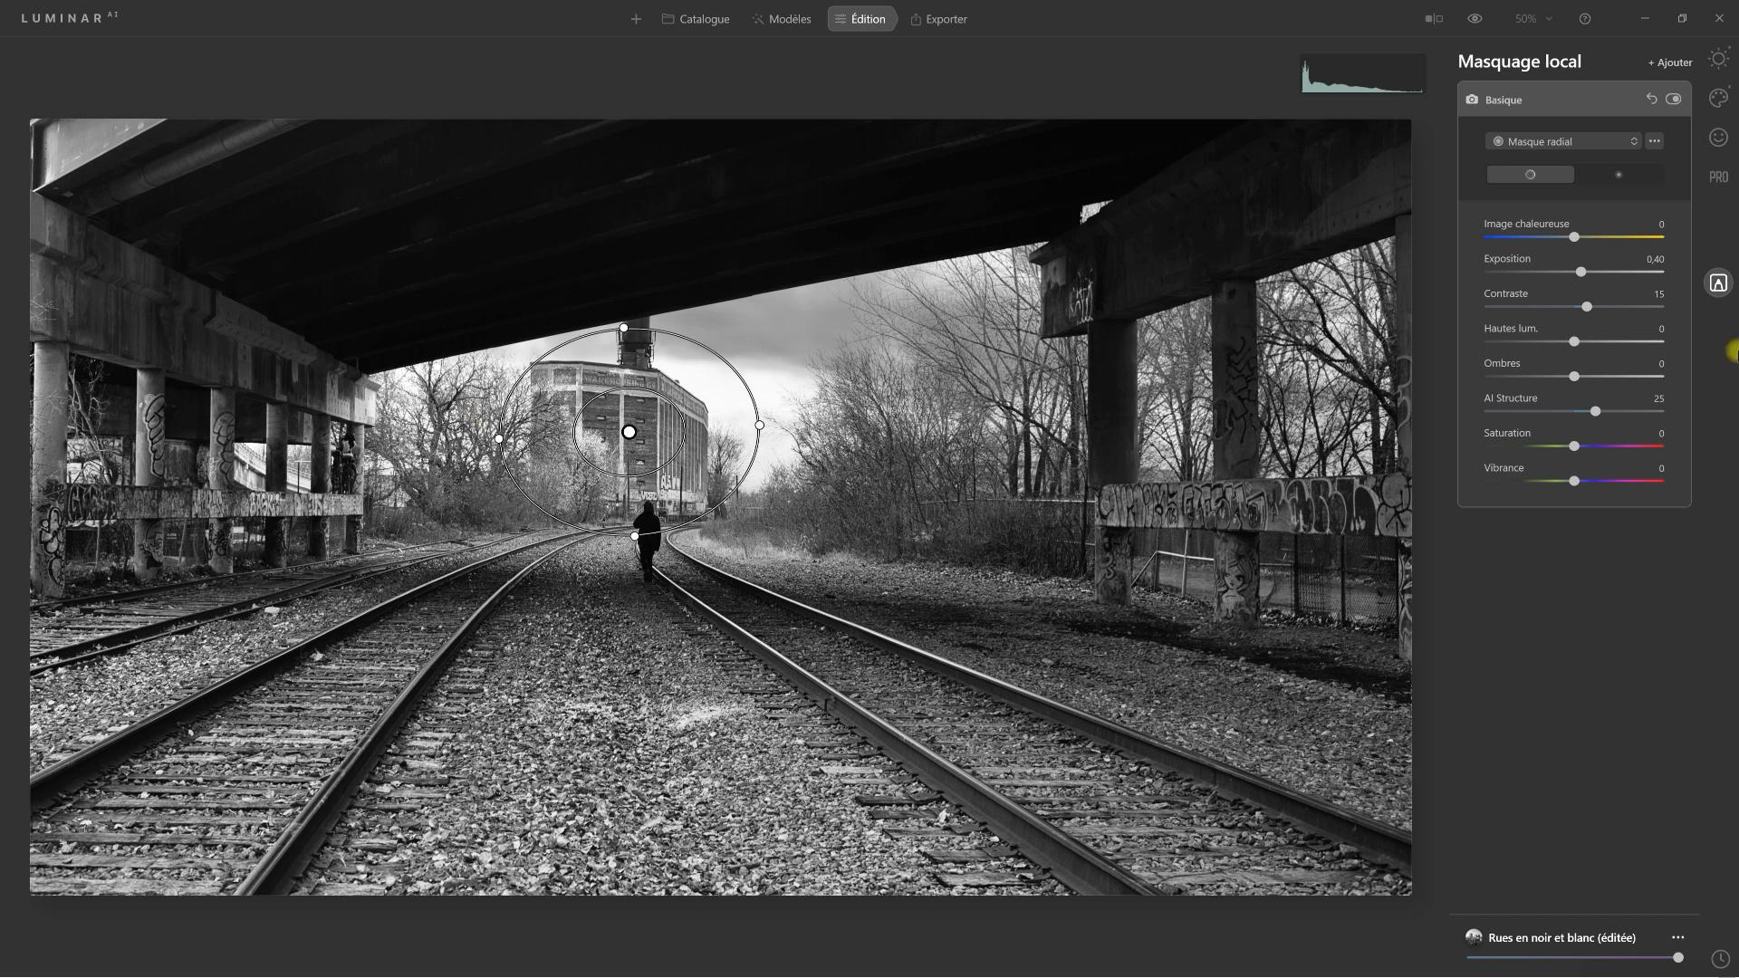
left_click(1508, 101)
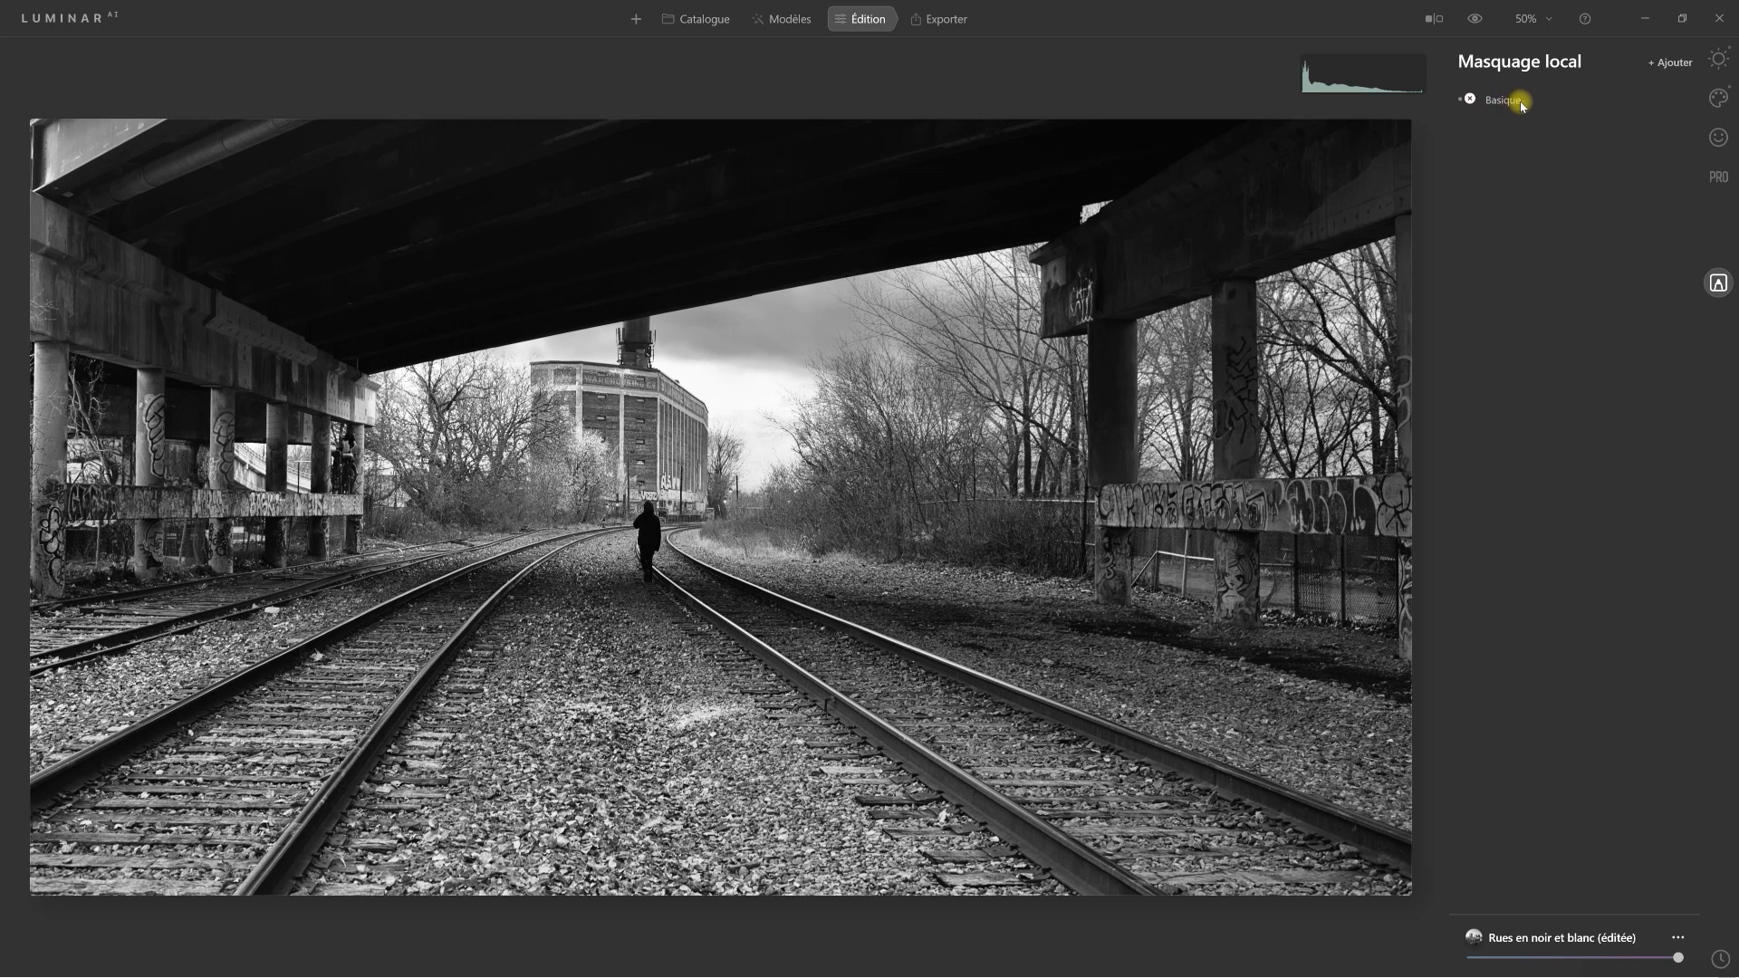
Add a second Basique adjustment with a 68-radius paint mask, setting Exposition to 0,24, Contraste to 6 and AI Structure to 27
left_click(1674, 62)
left_click(1675, 93)
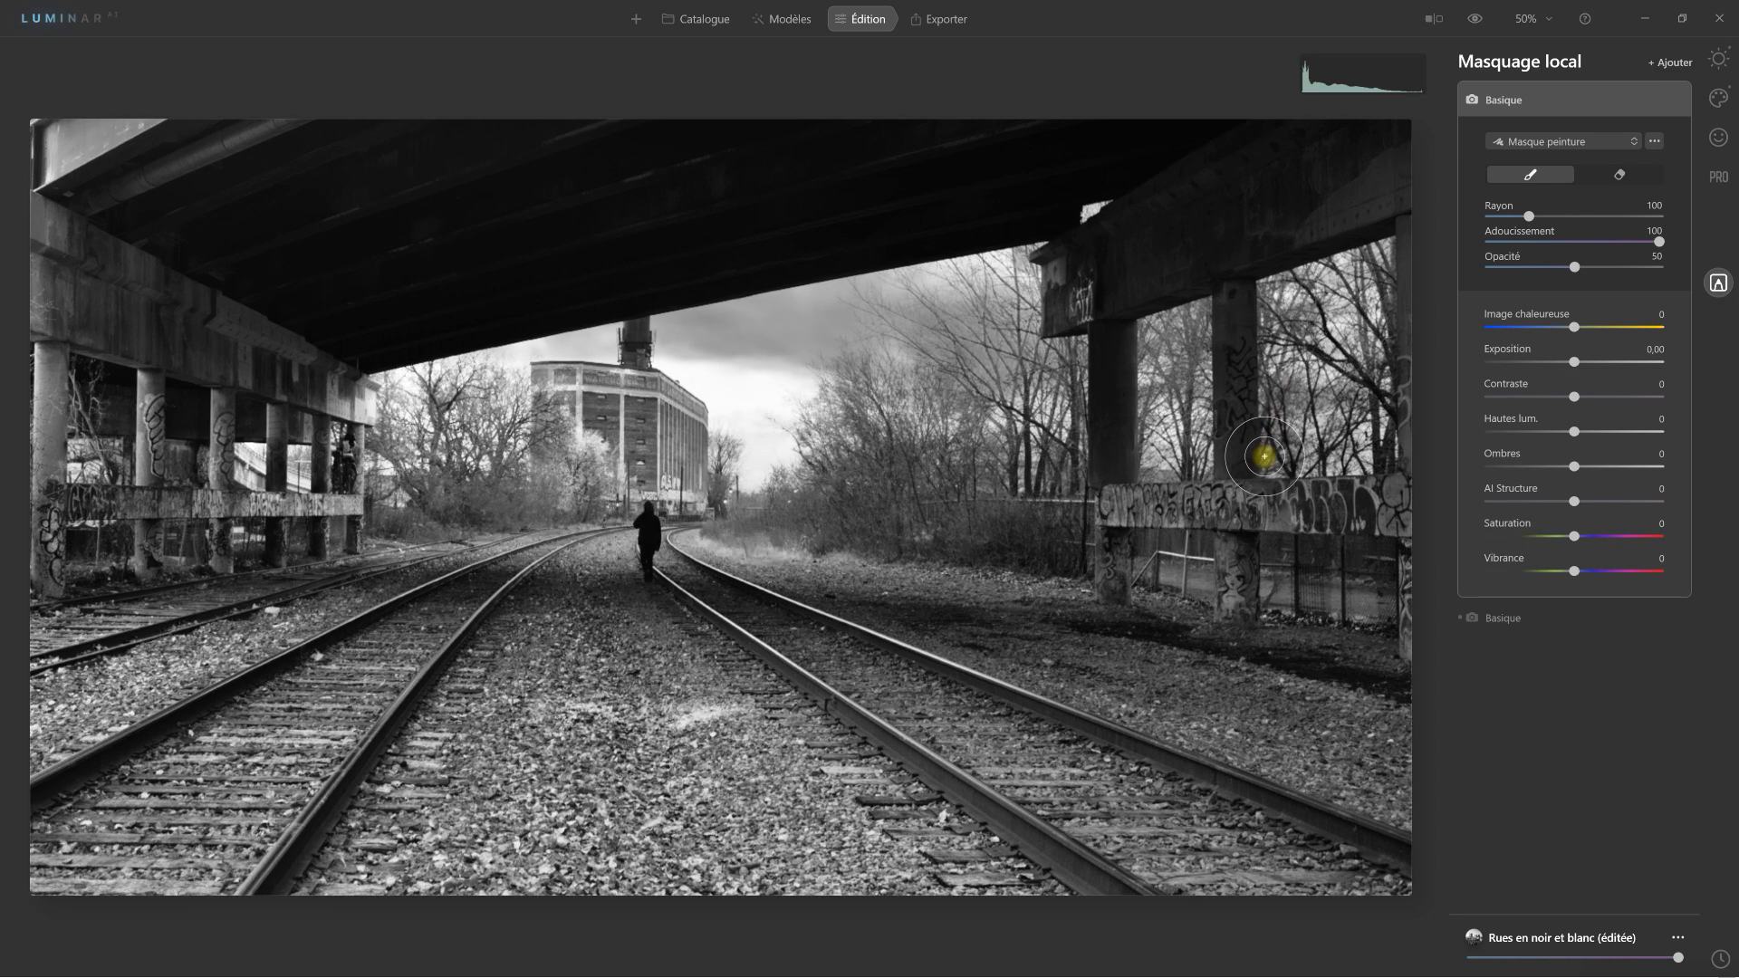
left_click_drag(1530, 216, 1515, 216)
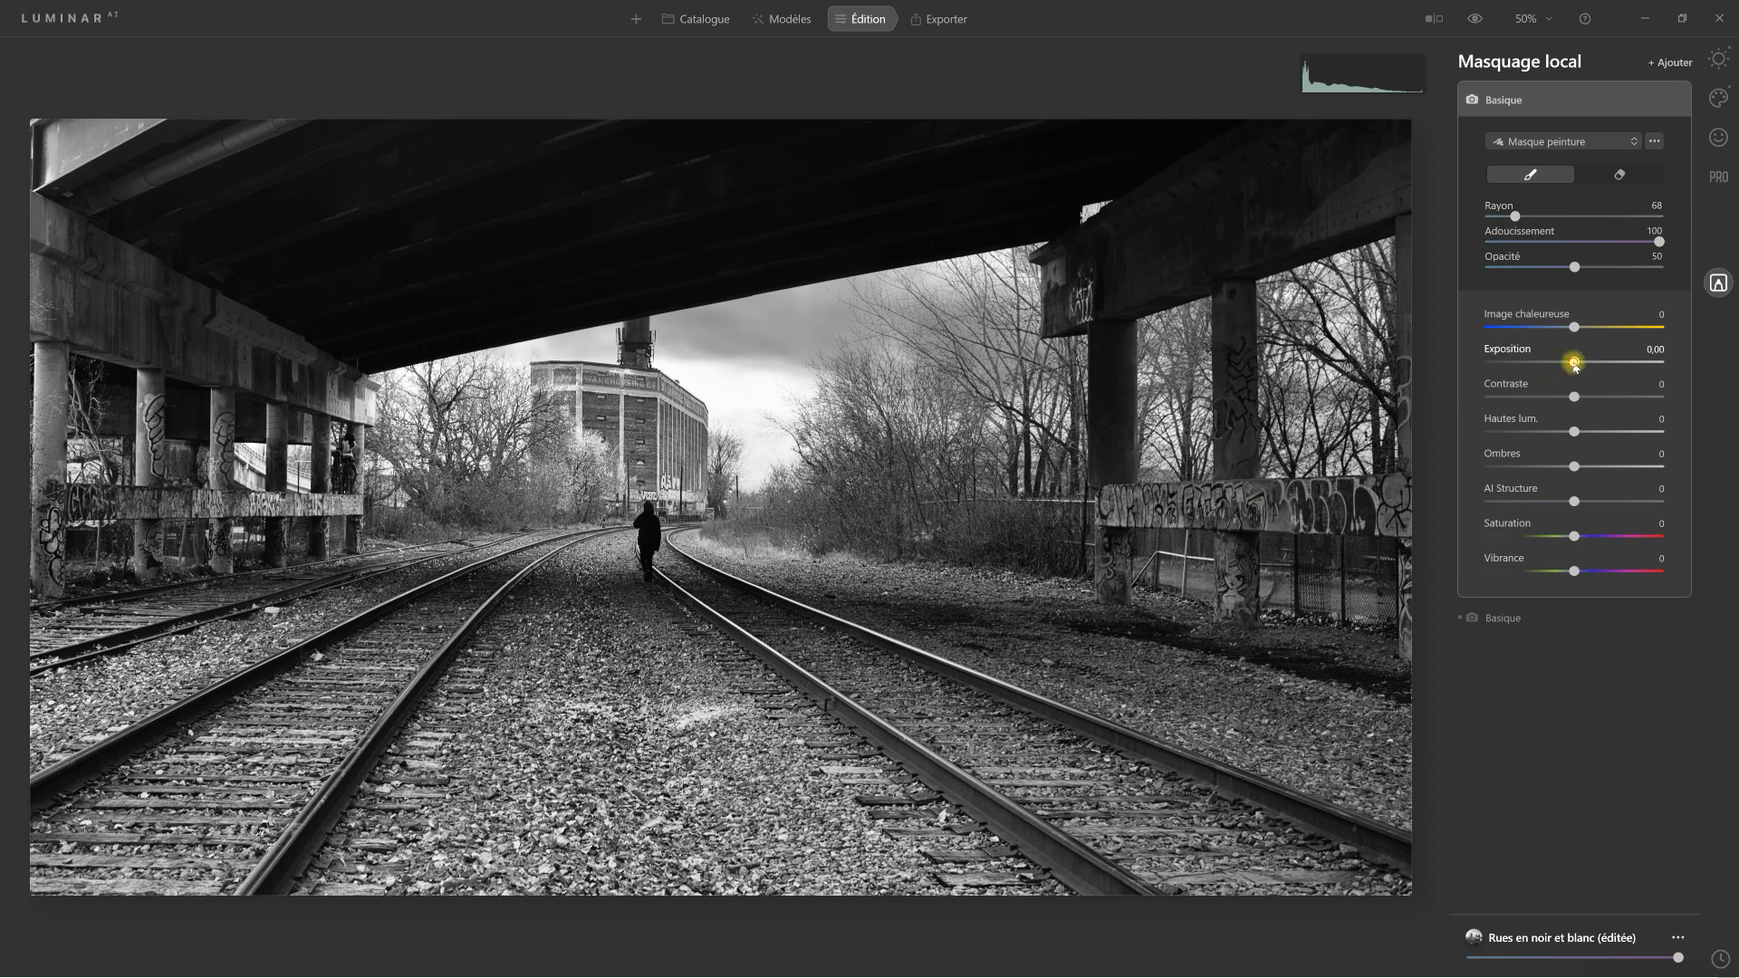
left_click_drag(1577, 364, 1579, 364)
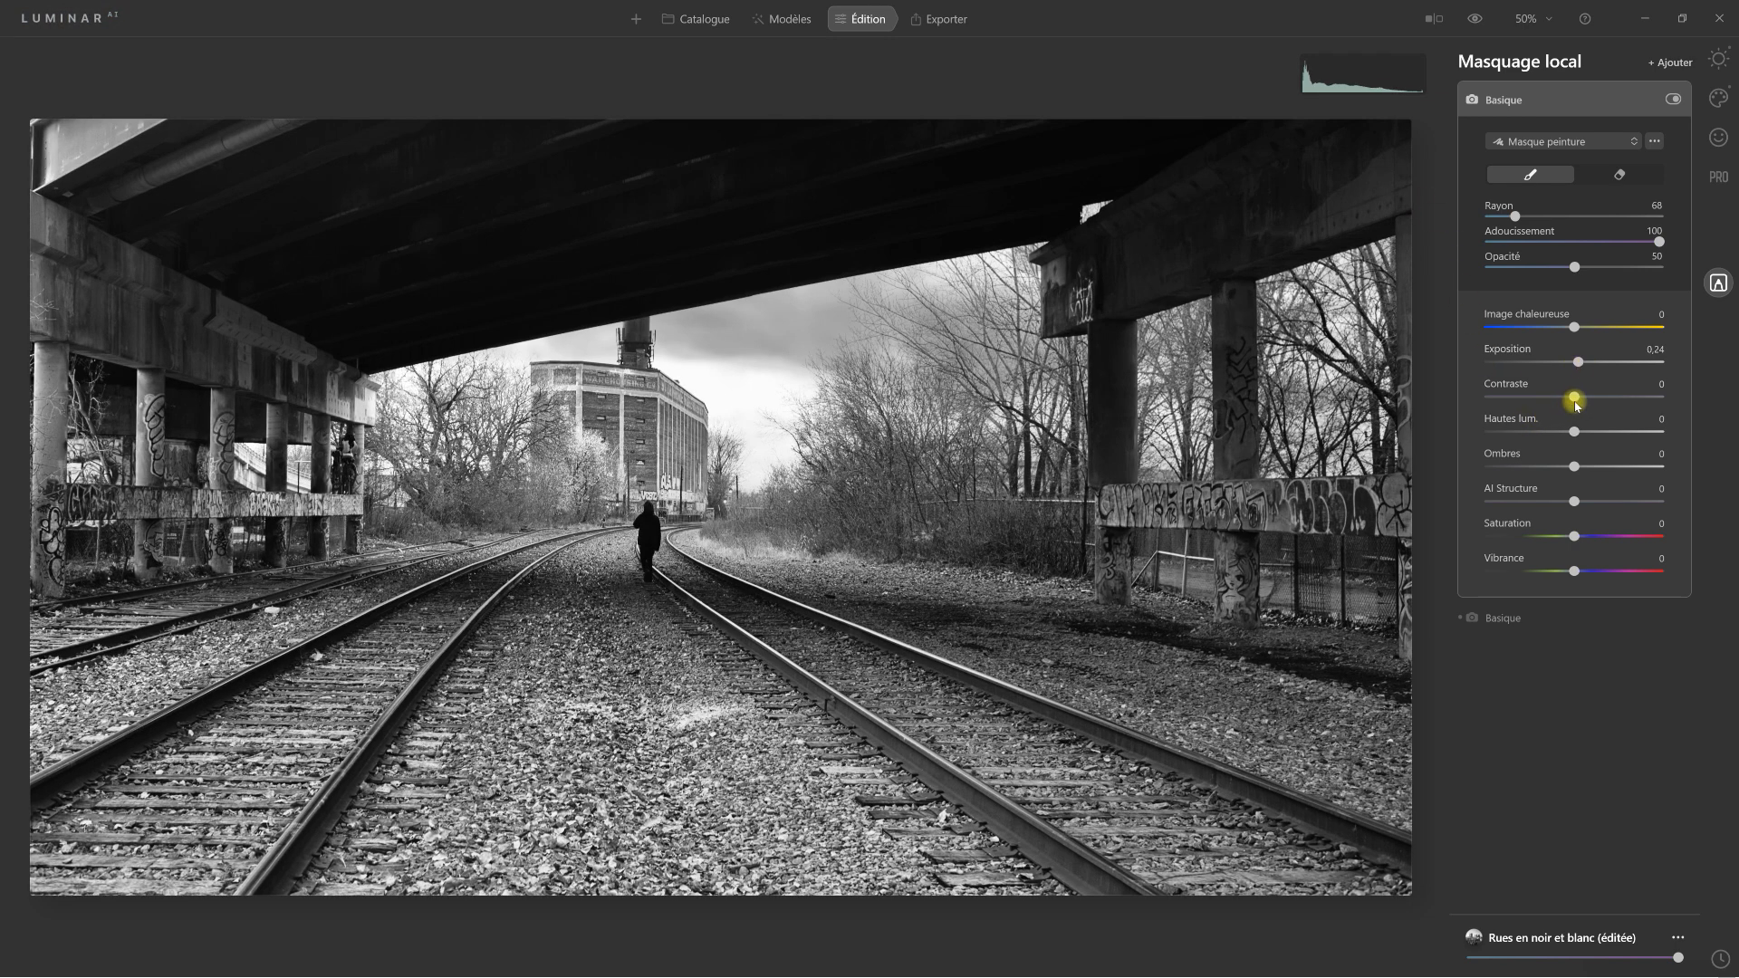
left_click_drag(1579, 401, 1581, 399)
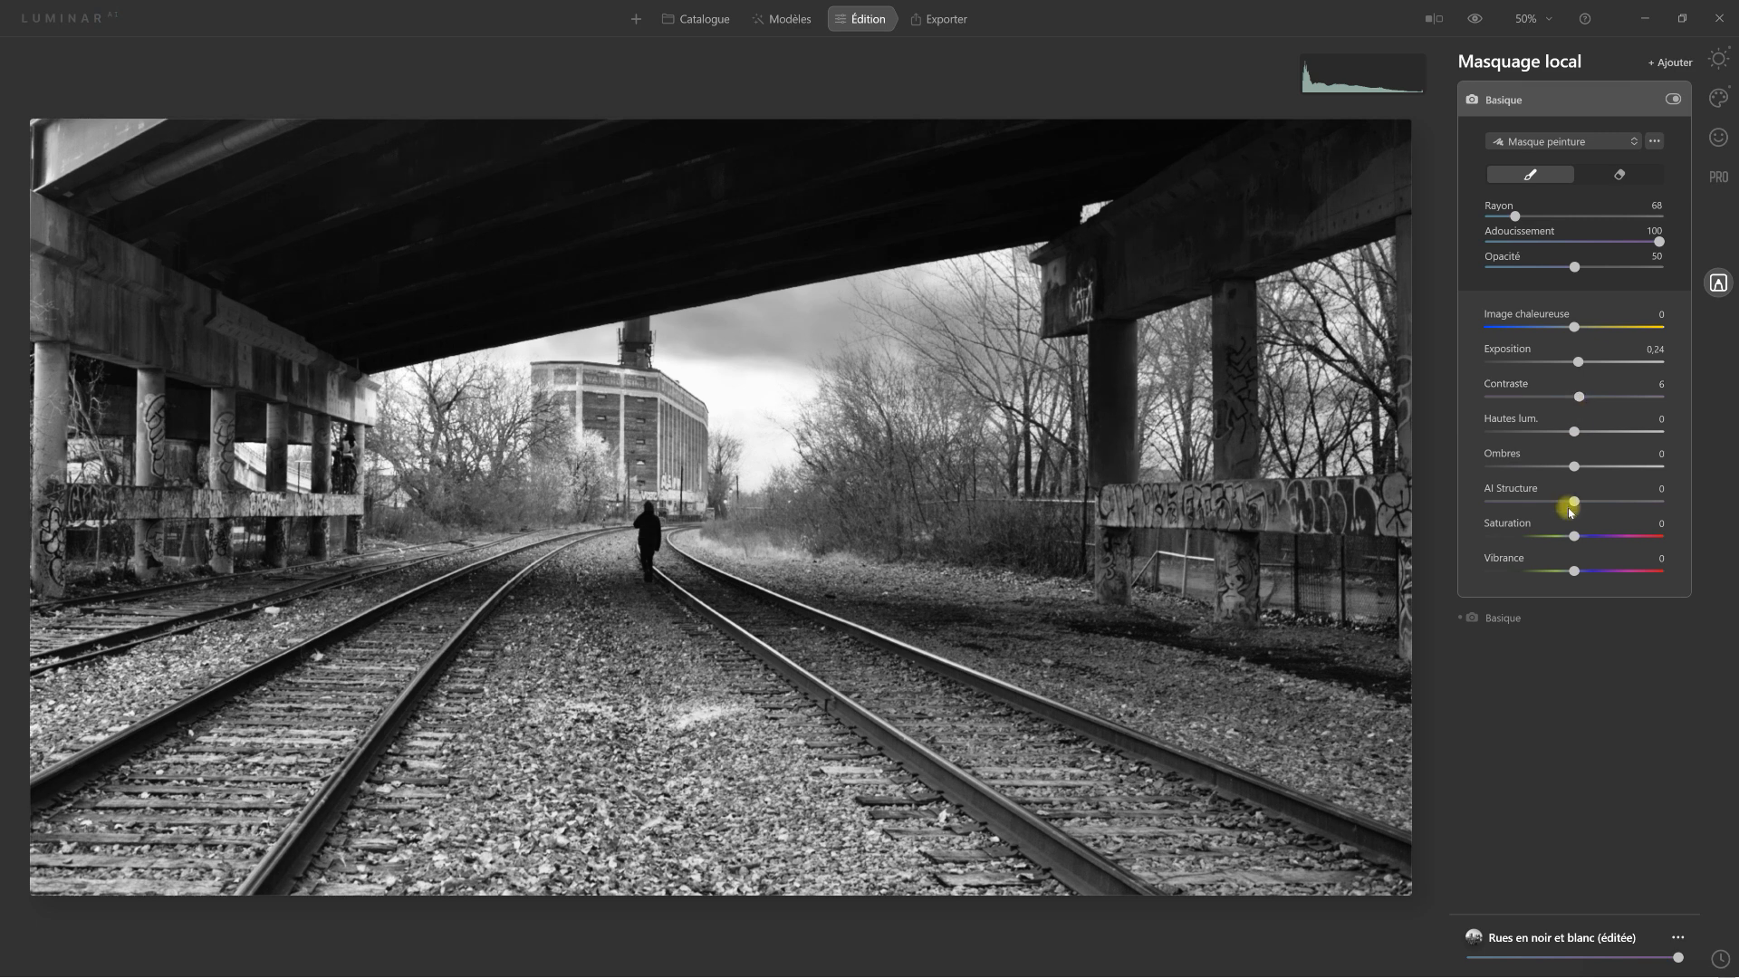
left_click_drag(1587, 505, 1591, 499)
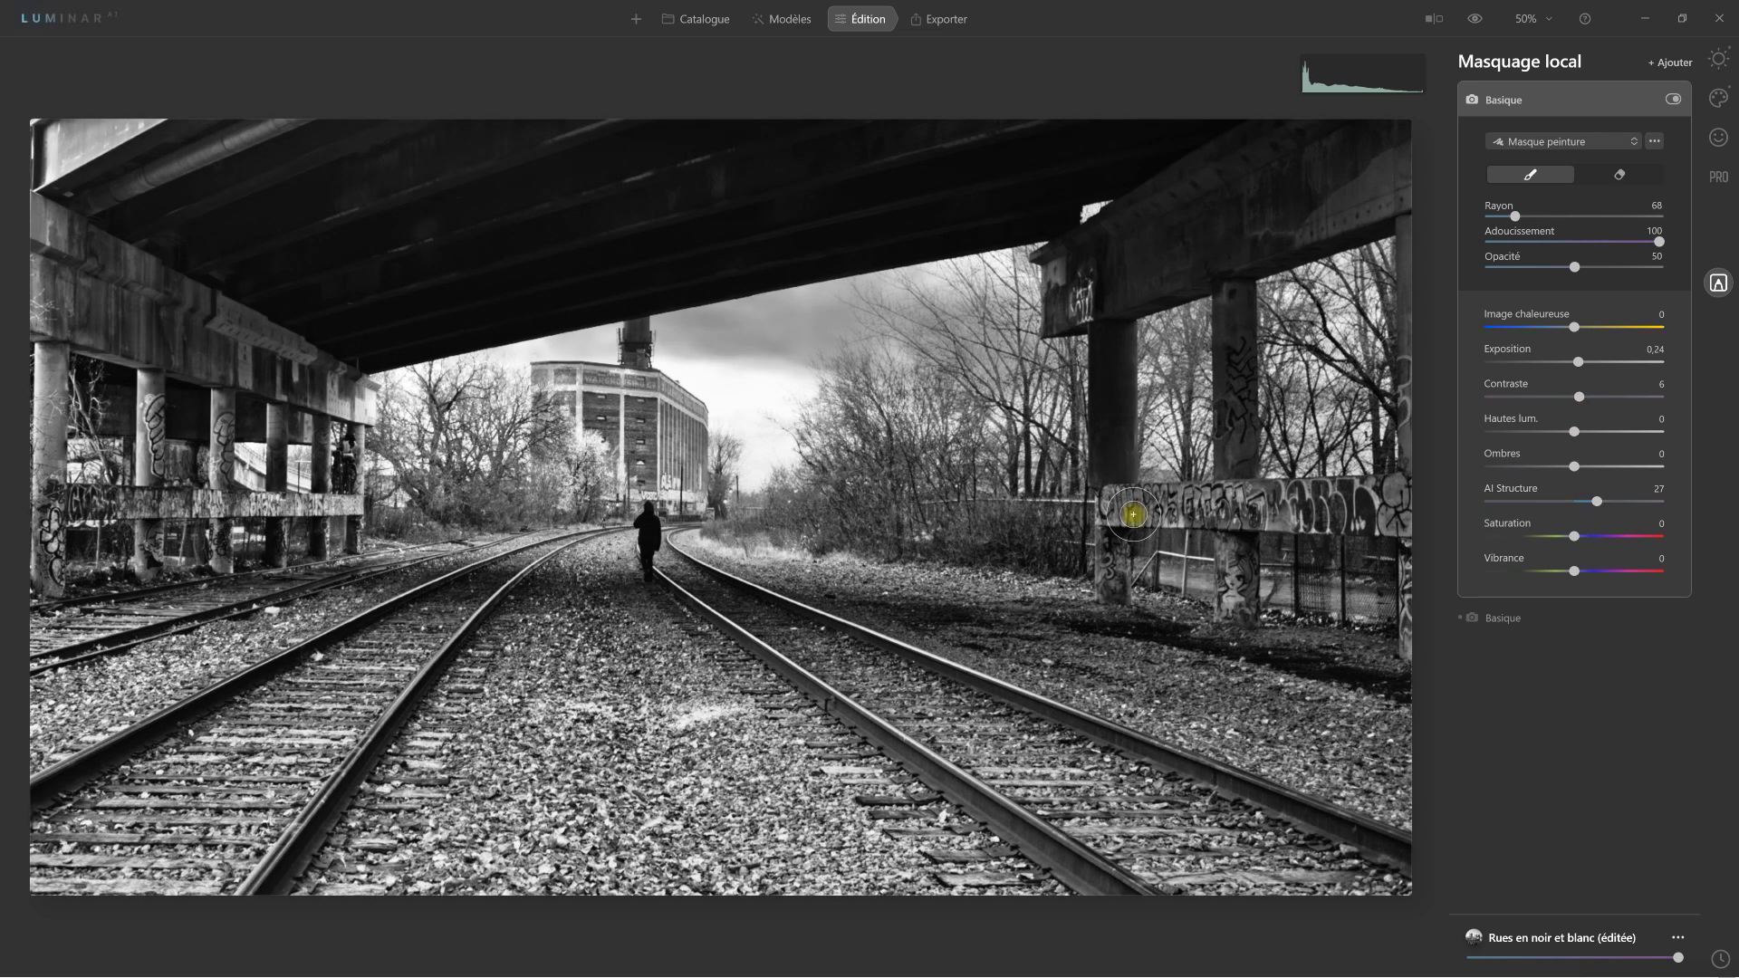
Set the brush Adoucissement to 43 and Opacité to 100, and paint over the graffiti wall and pillars on the photo's right side
mouse_move(1575, 268)
left_mouse_down()
mouse_move(1658, 264)
mouse_move(1651, 242)
mouse_move(1562, 242)
left_mouse_up()
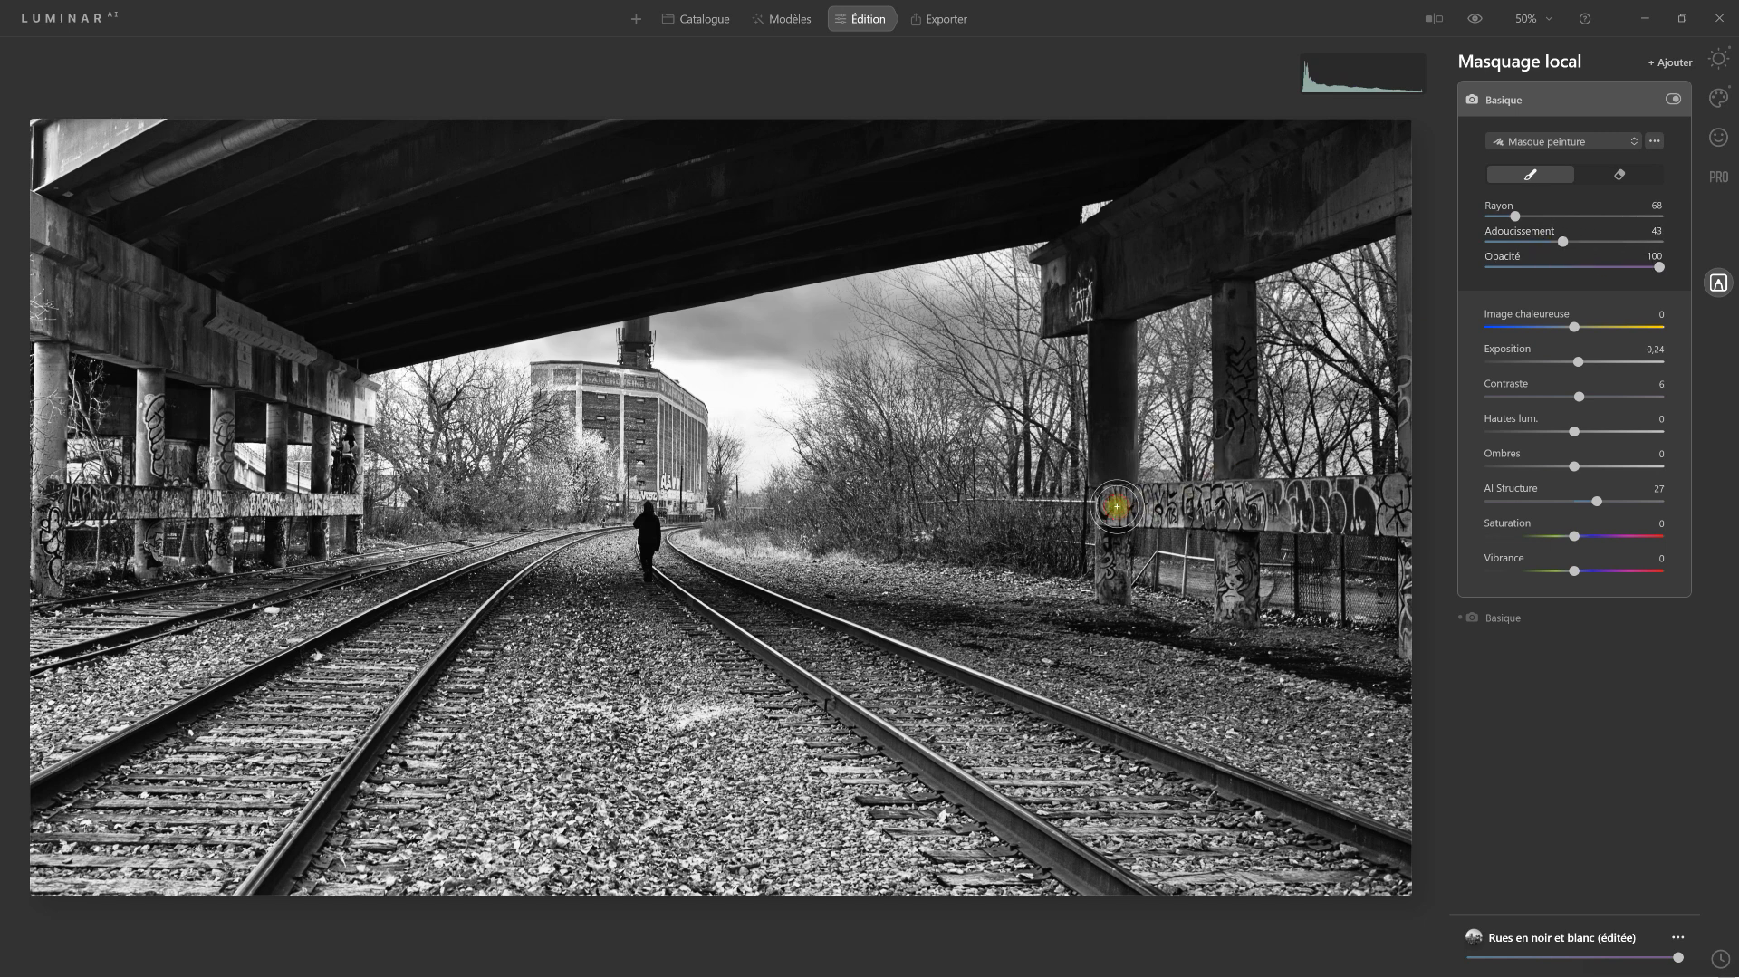
left_click_drag(1239, 510, 1410, 505)
mouse_move(1137, 505)
left_mouse_down()
mouse_move(1085, 509)
mouse_move(1107, 590)
left_mouse_up()
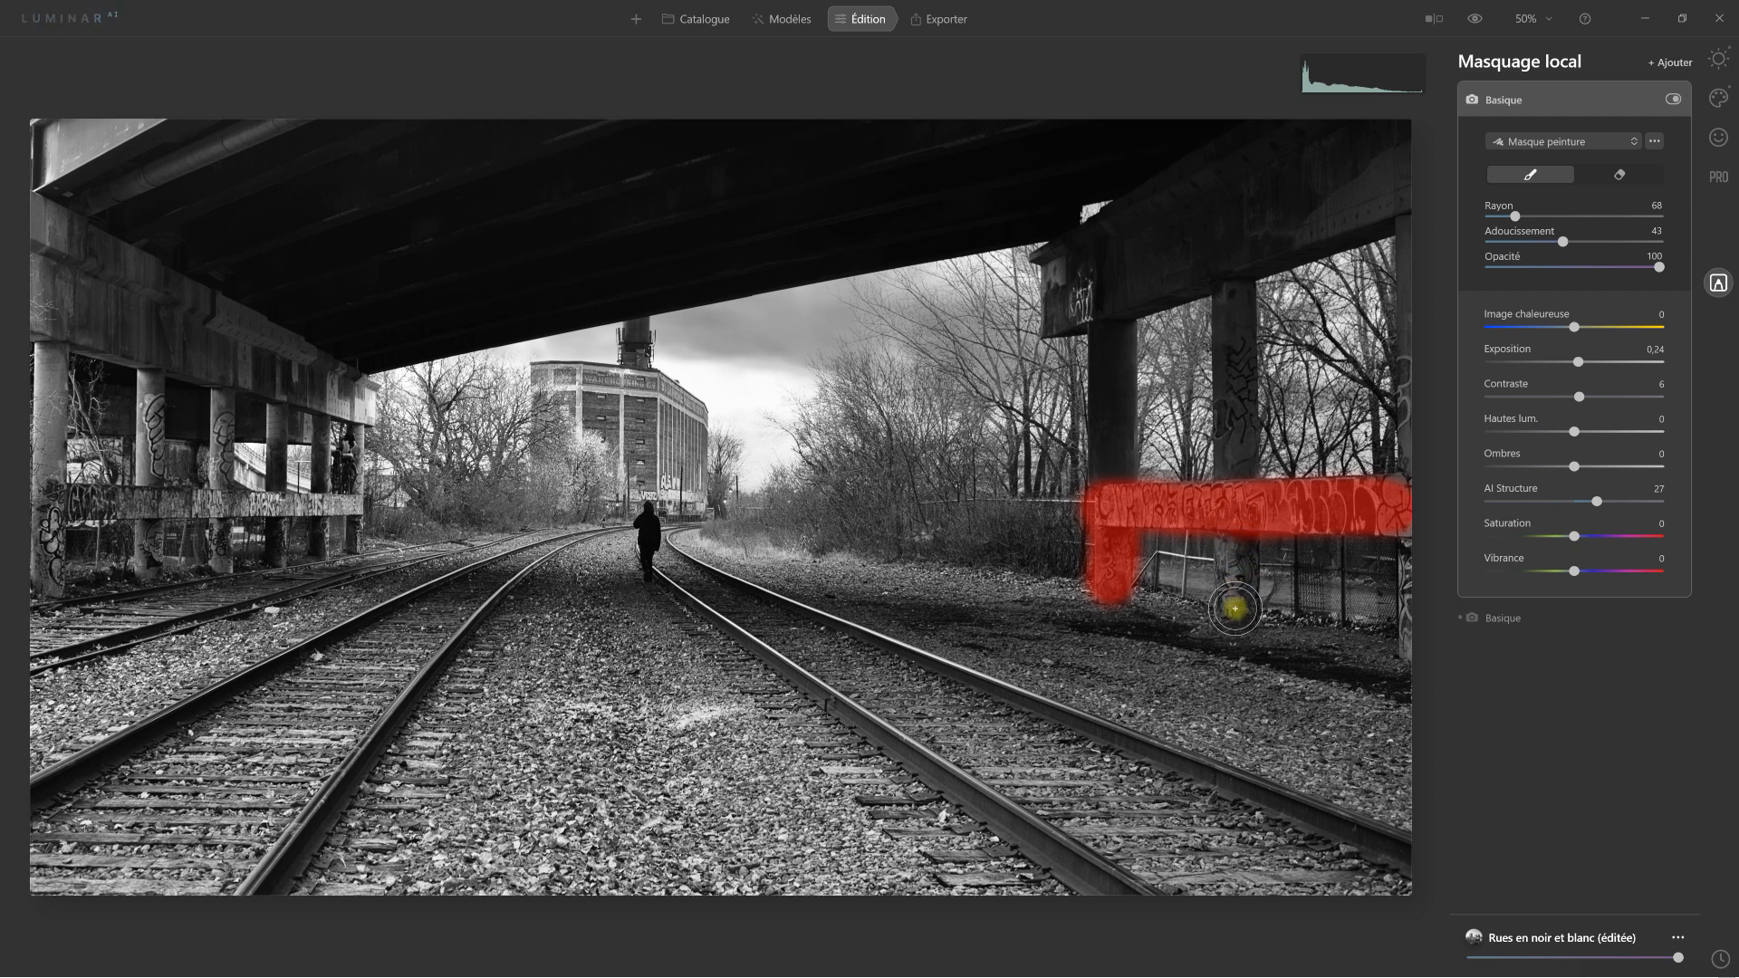
left_click_drag(1234, 606, 1238, 547)
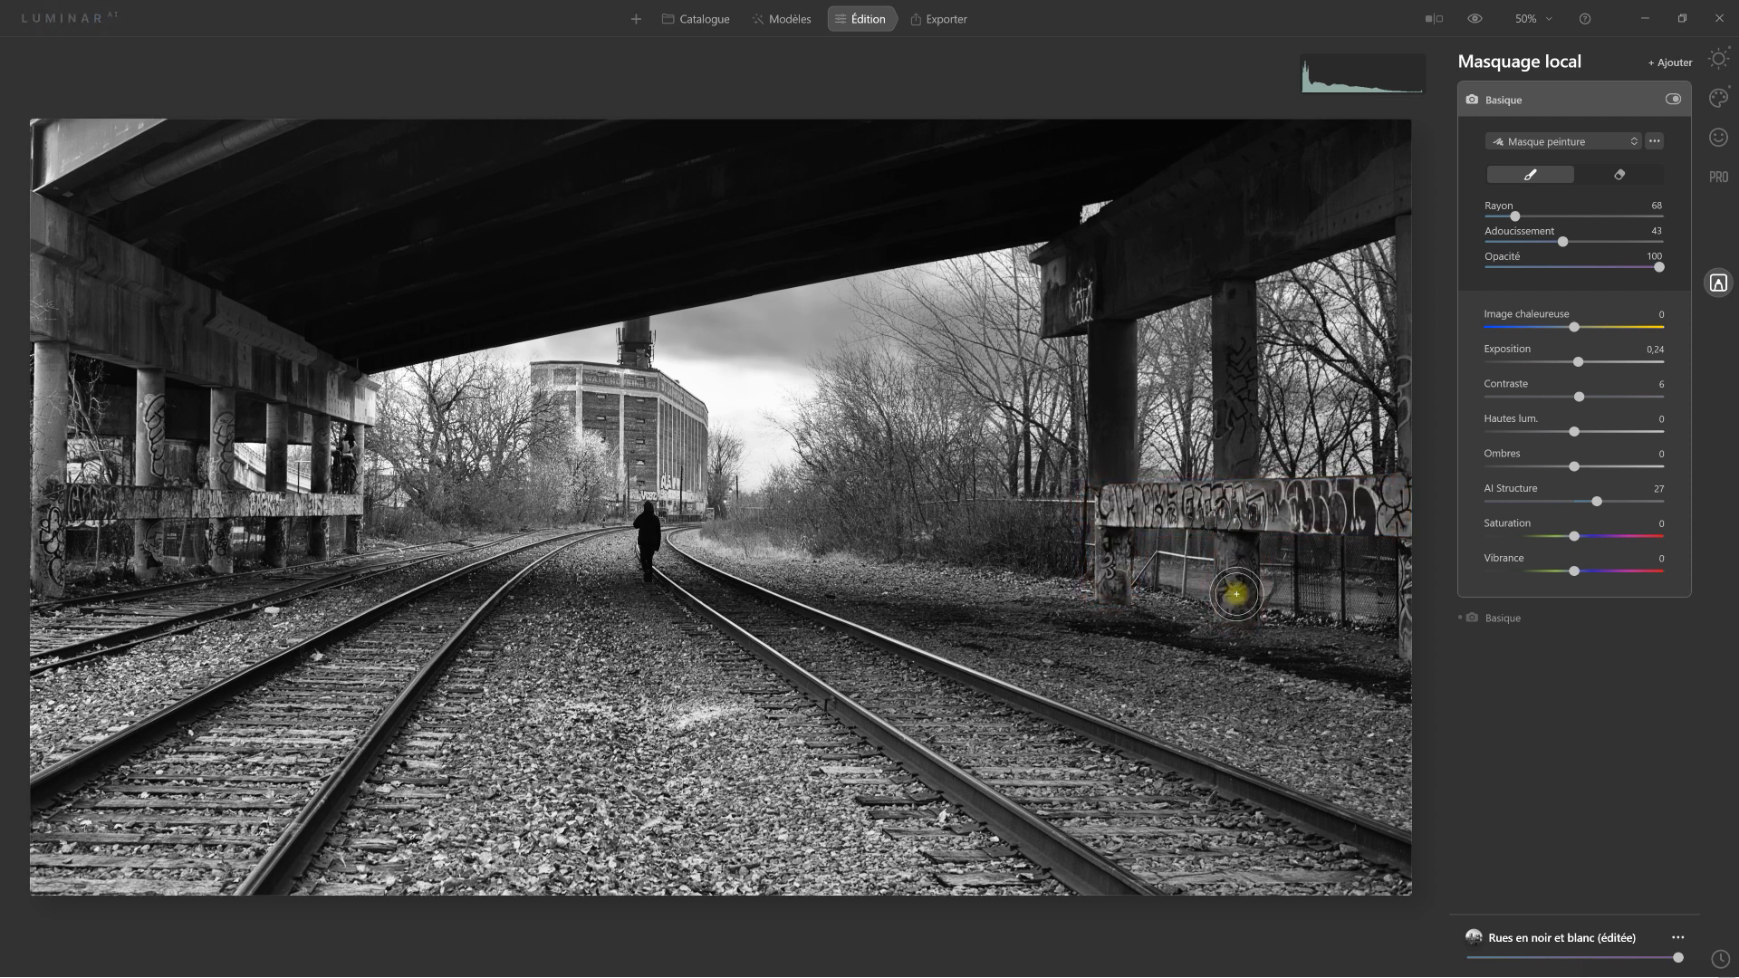
mouse_move(1410, 547)
left_mouse_down()
mouse_move(1411, 657)
mouse_move(1407, 487)
left_mouse_up()
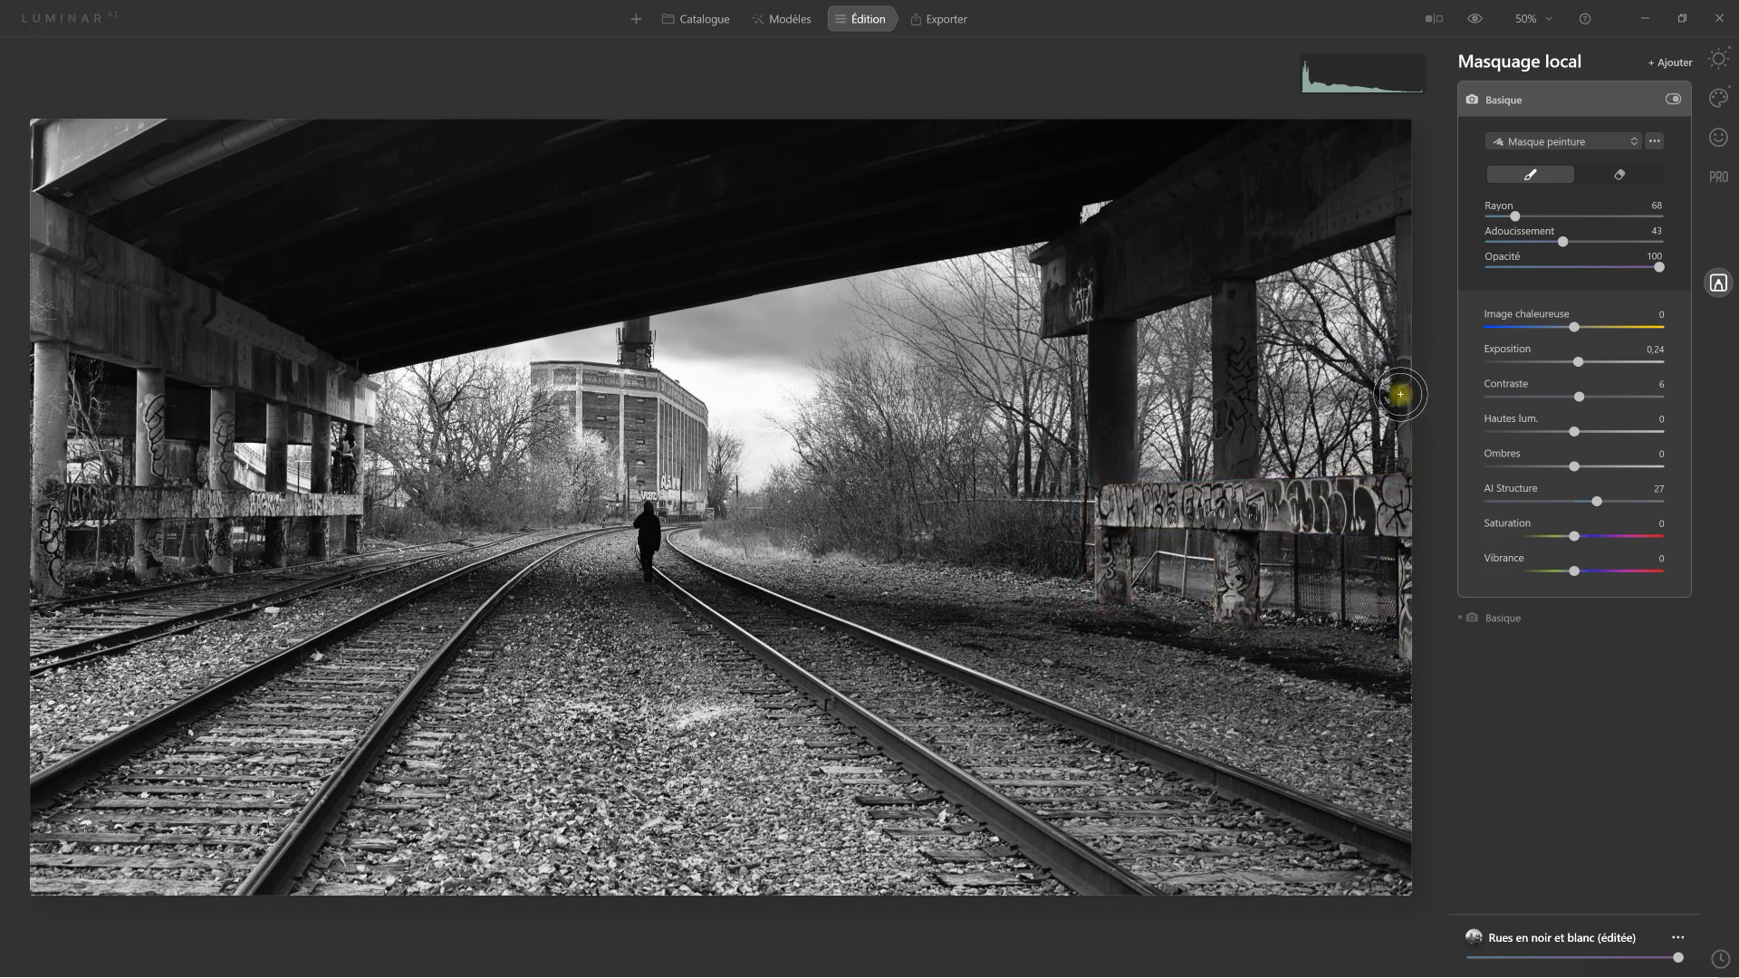
left_click_drag(1405, 446, 1405, 494)
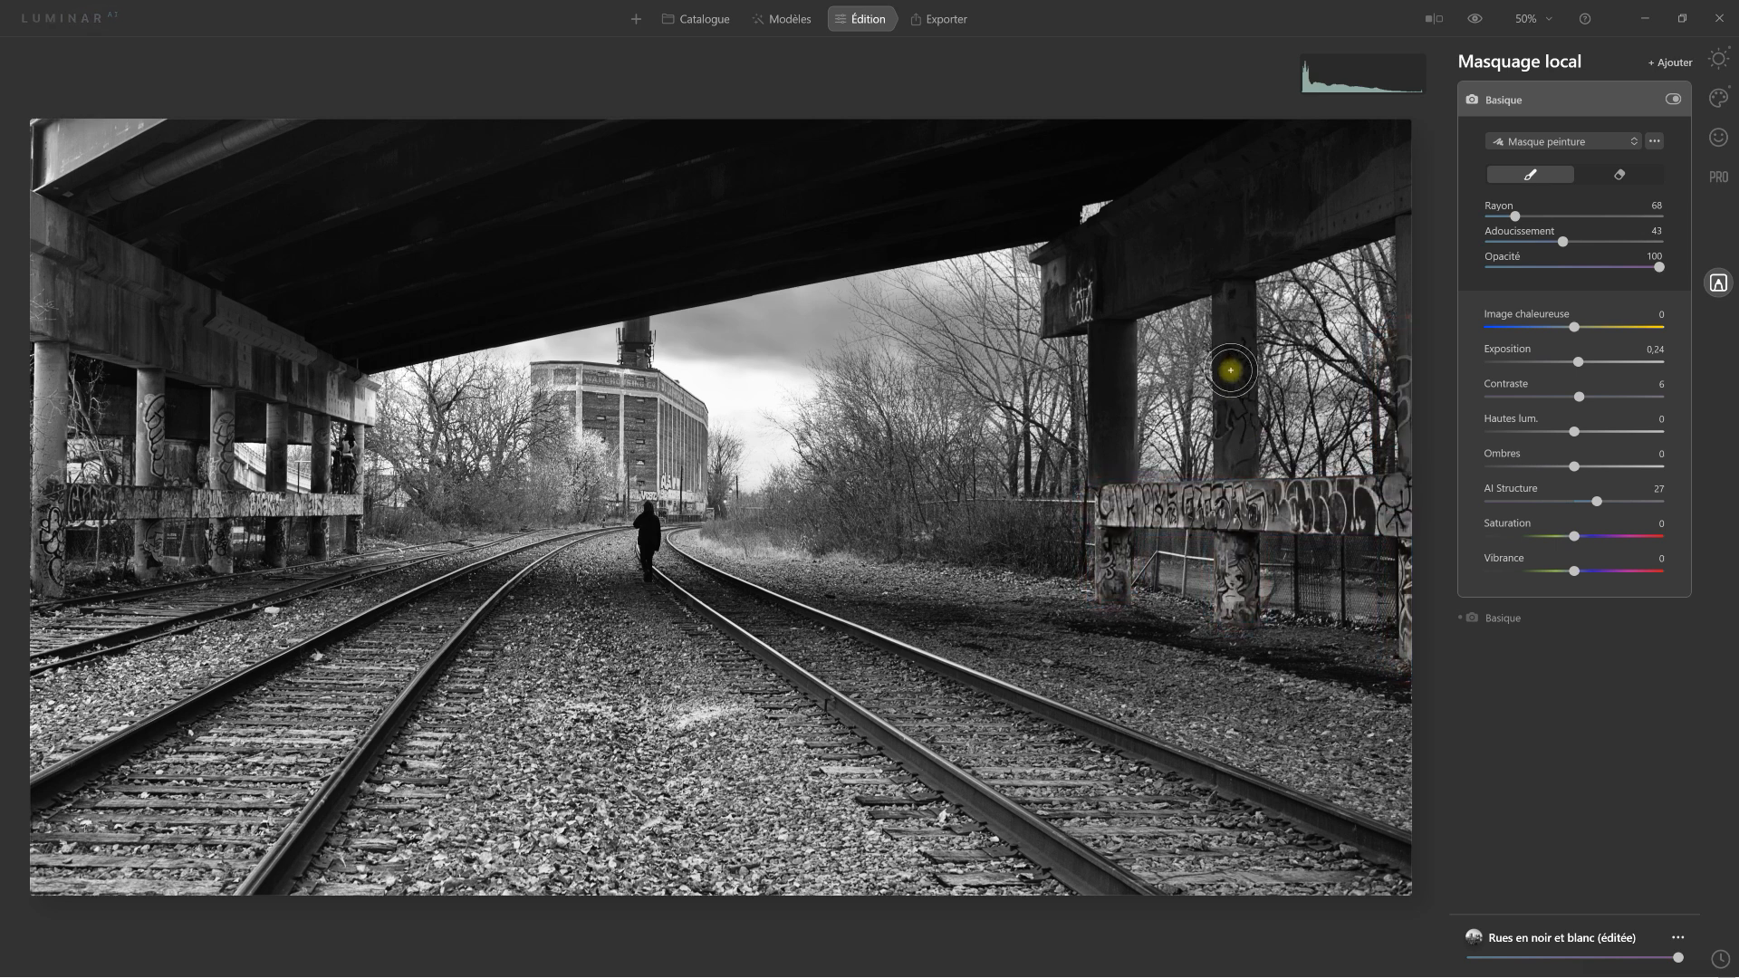
left_click_drag(1234, 467, 1235, 494)
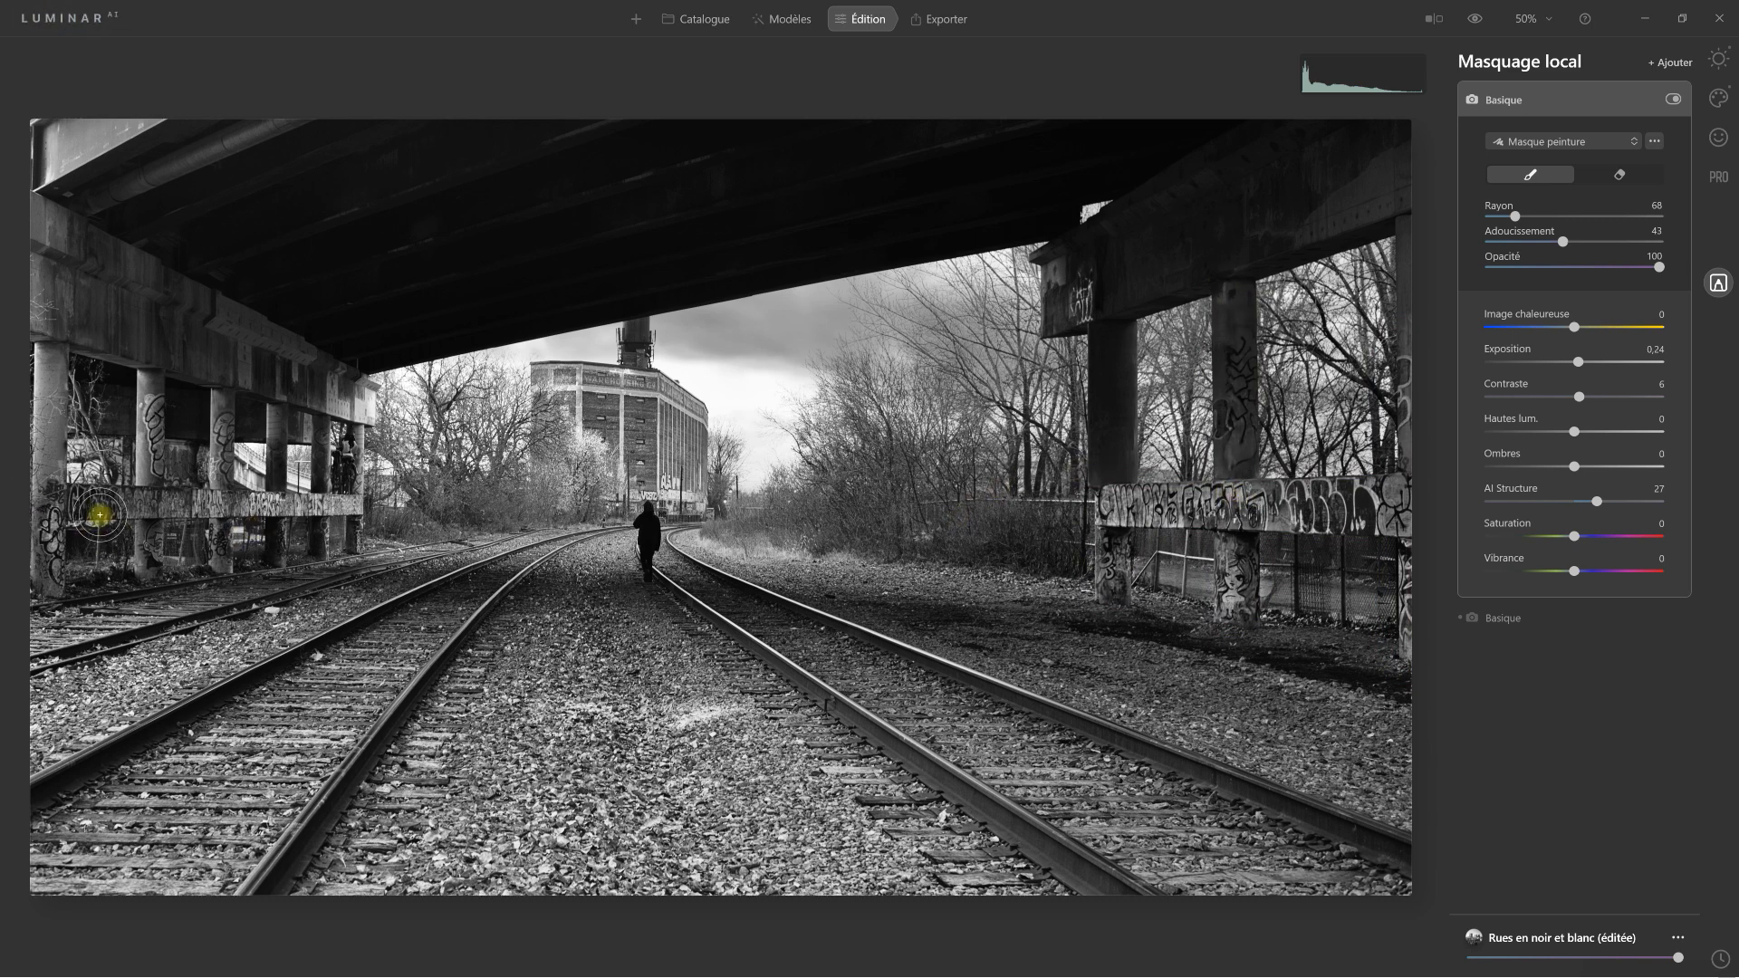
Reduce the brush Rayon to 38 and paint the graffiti on the left barrier and pillars, plus the tags on the right beam and pillar
left_click_drag(1518, 218, 1507, 216)
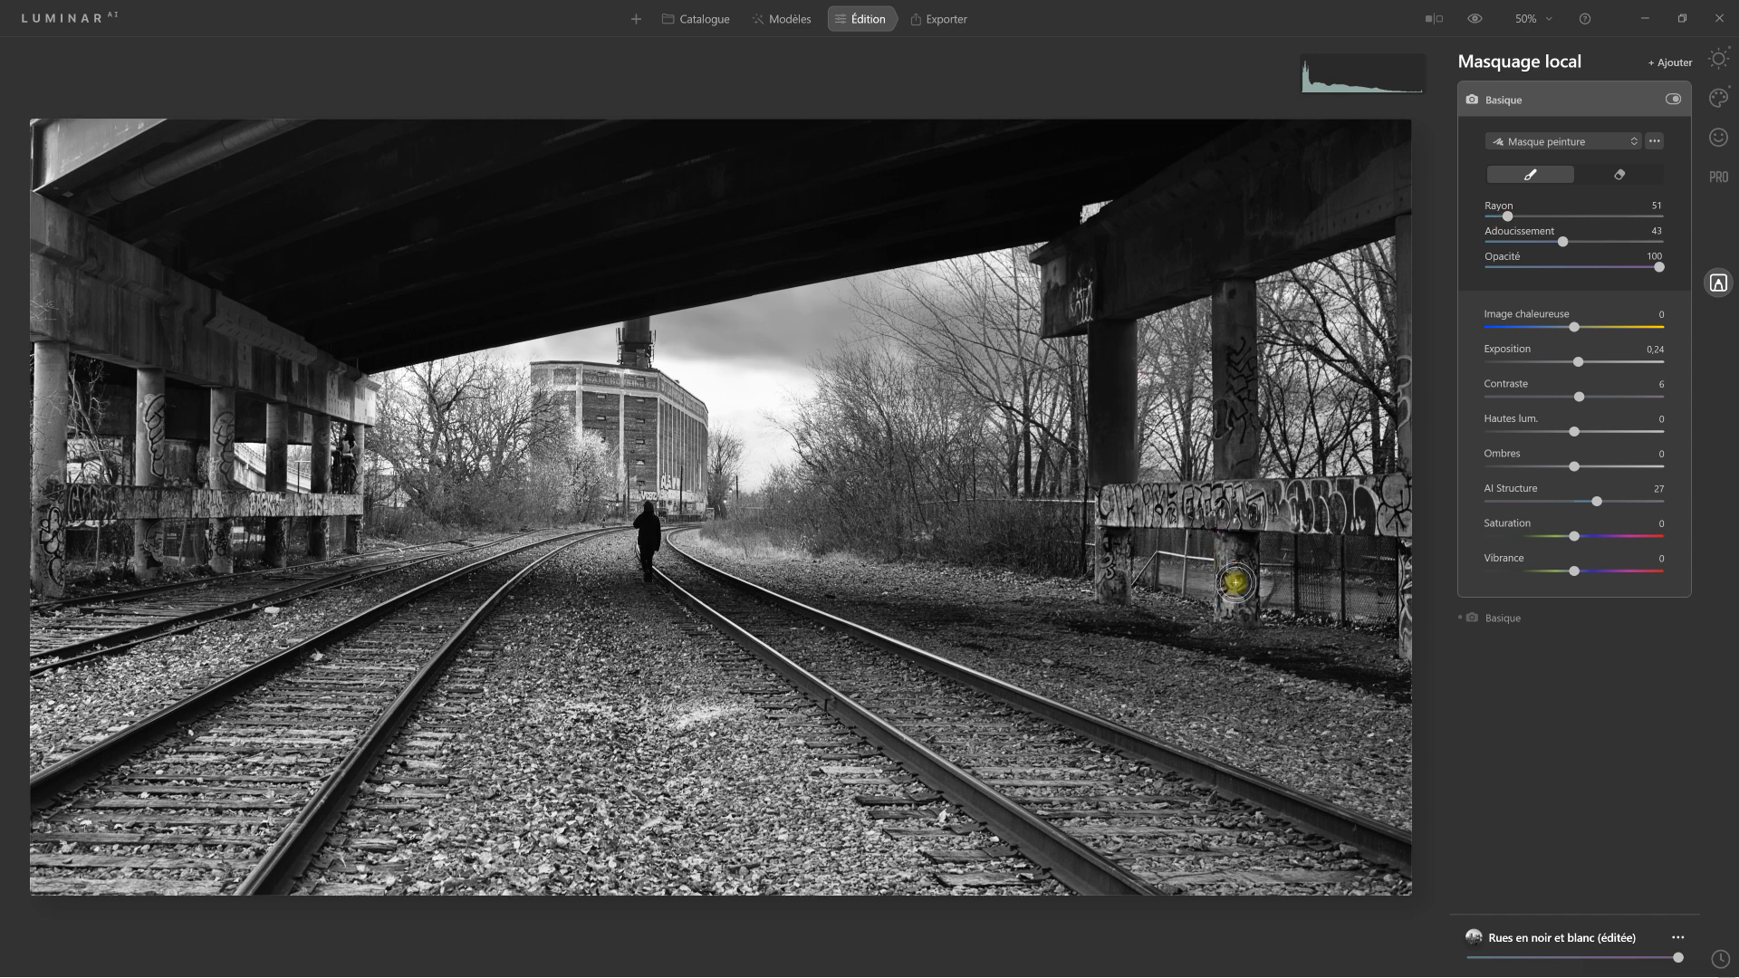
left_click_drag(1507, 217, 1503, 216)
mouse_move(119, 495)
left_mouse_down()
mouse_move(354, 503)
mouse_move(356, 548)
left_mouse_up()
left_click_drag(326, 553, 276, 533)
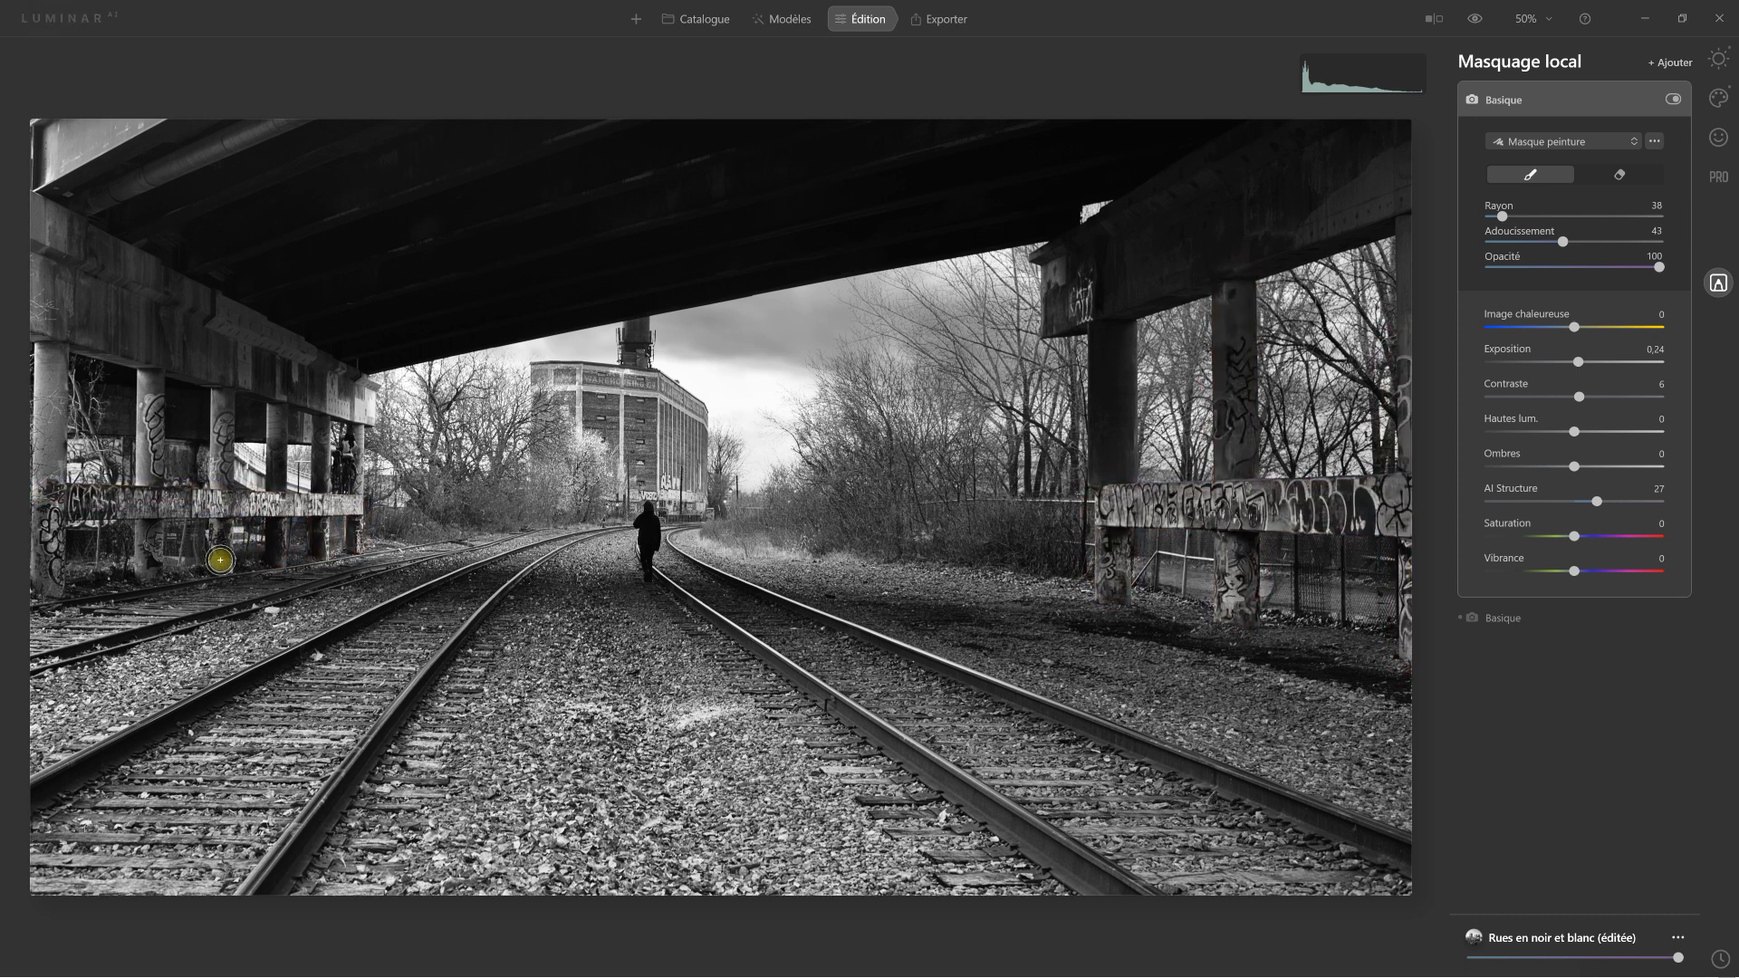
mouse_move(220, 532)
left_mouse_down()
mouse_move(152, 537)
mouse_move(143, 570)
left_mouse_up()
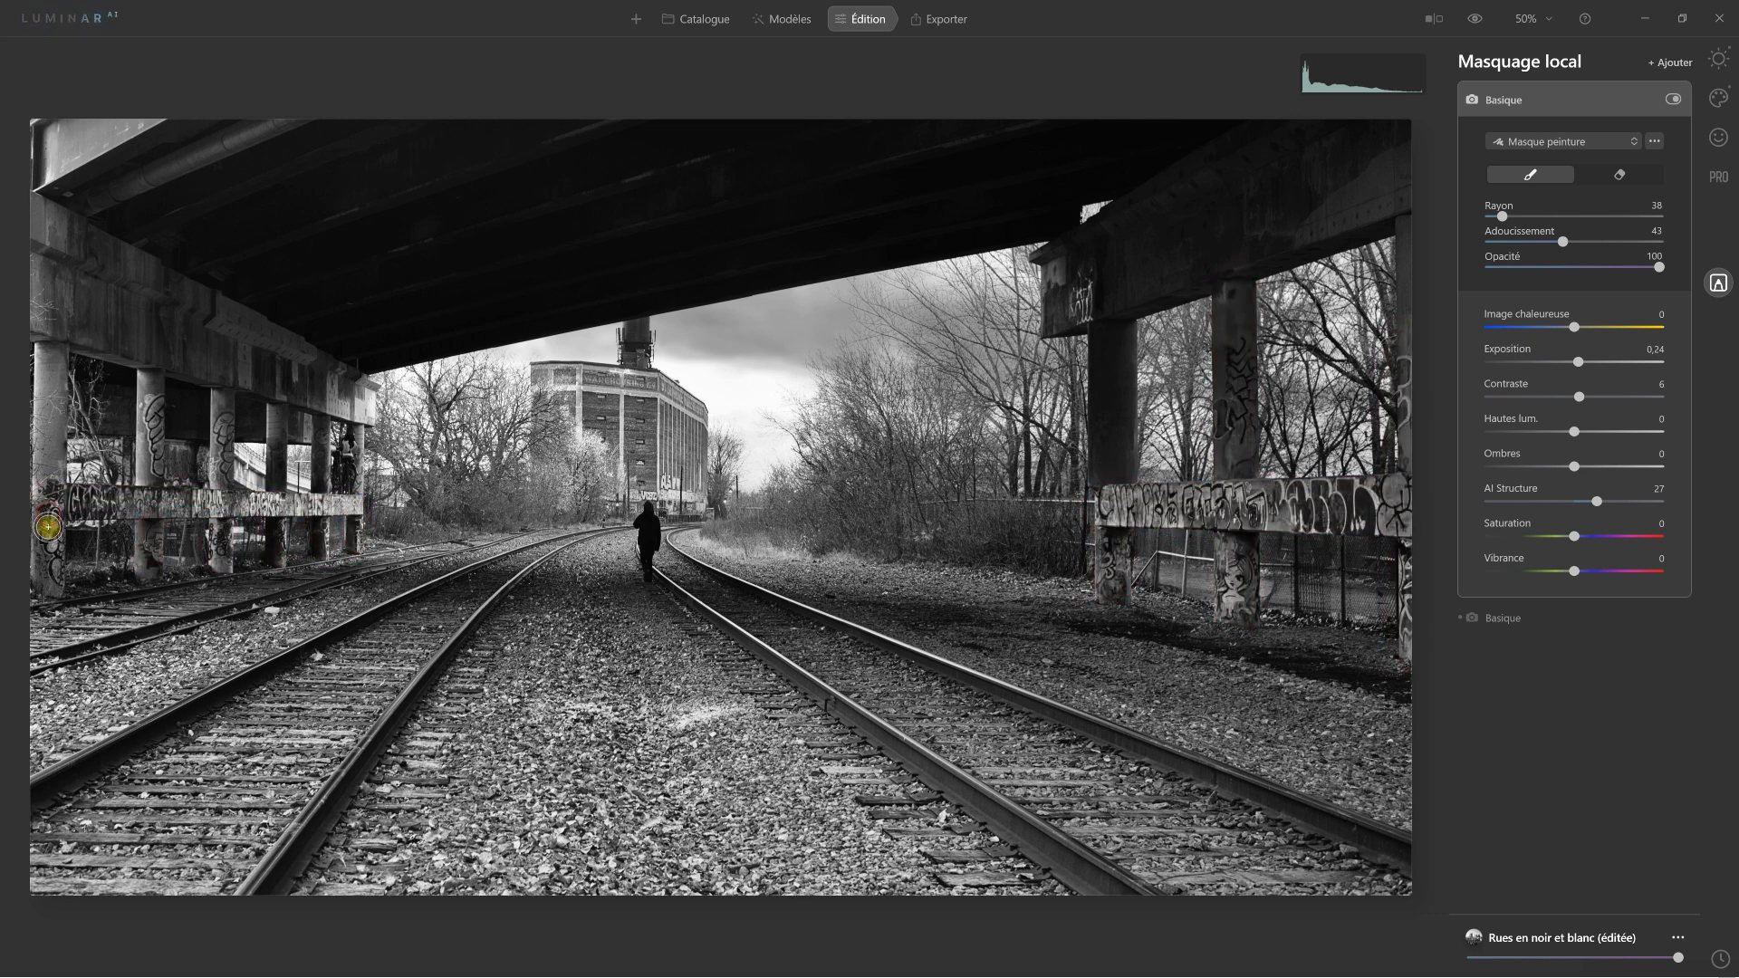
mouse_move(48, 589)
left_mouse_down()
mouse_move(55, 518)
mouse_move(258, 508)
left_mouse_up()
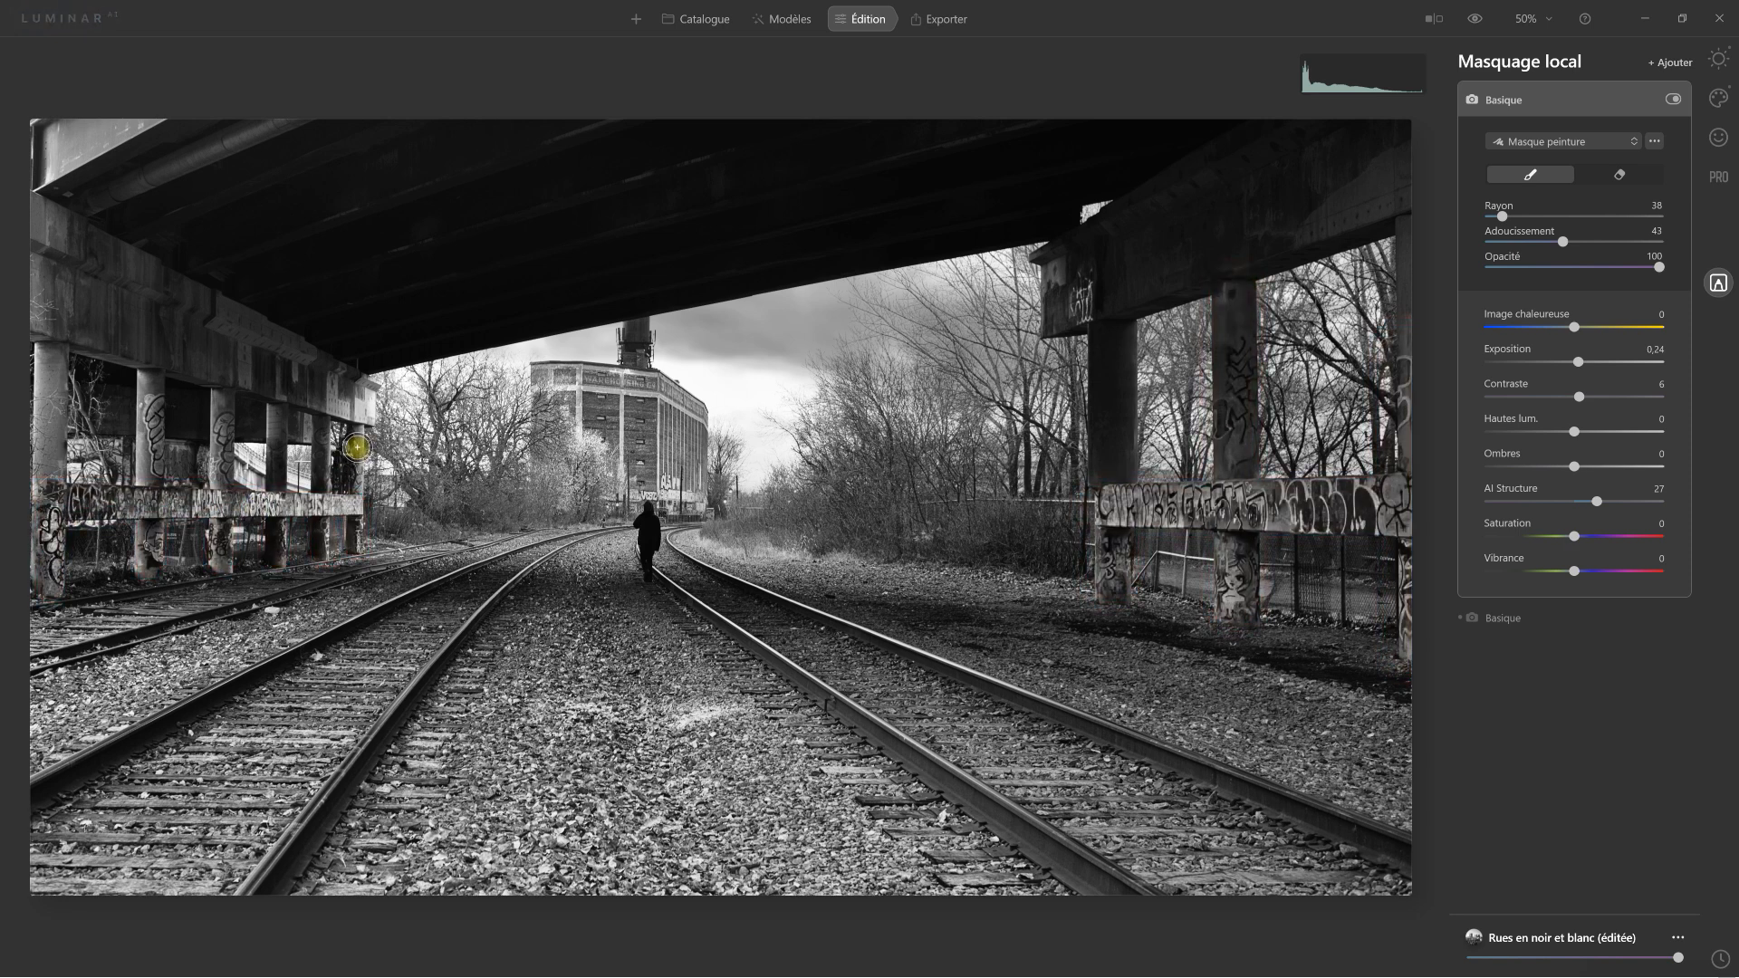
left_click_drag(360, 461, 353, 497)
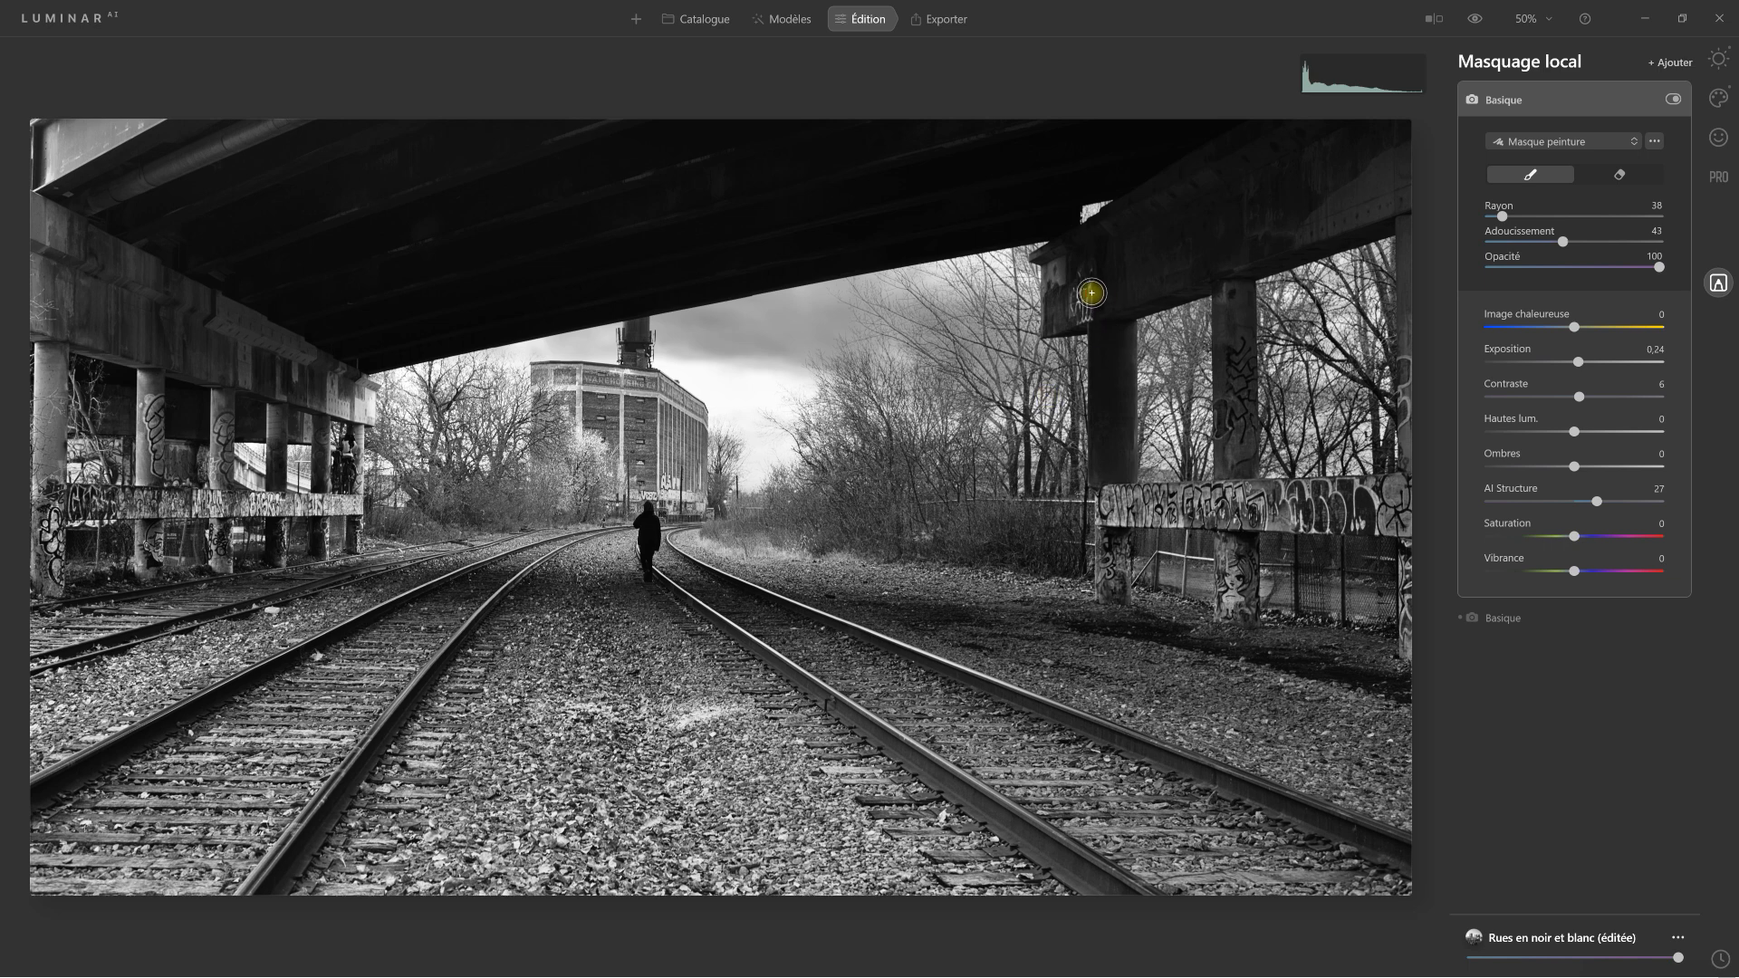
left_click_drag(1080, 311, 1079, 300)
mouse_move(1230, 397)
left_mouse_down()
mouse_move(1232, 476)
mouse_move(1215, 408)
left_mouse_up()
Add another Basique local adjustment and set its mask type to Masque dégradé
left_click(1719, 284)
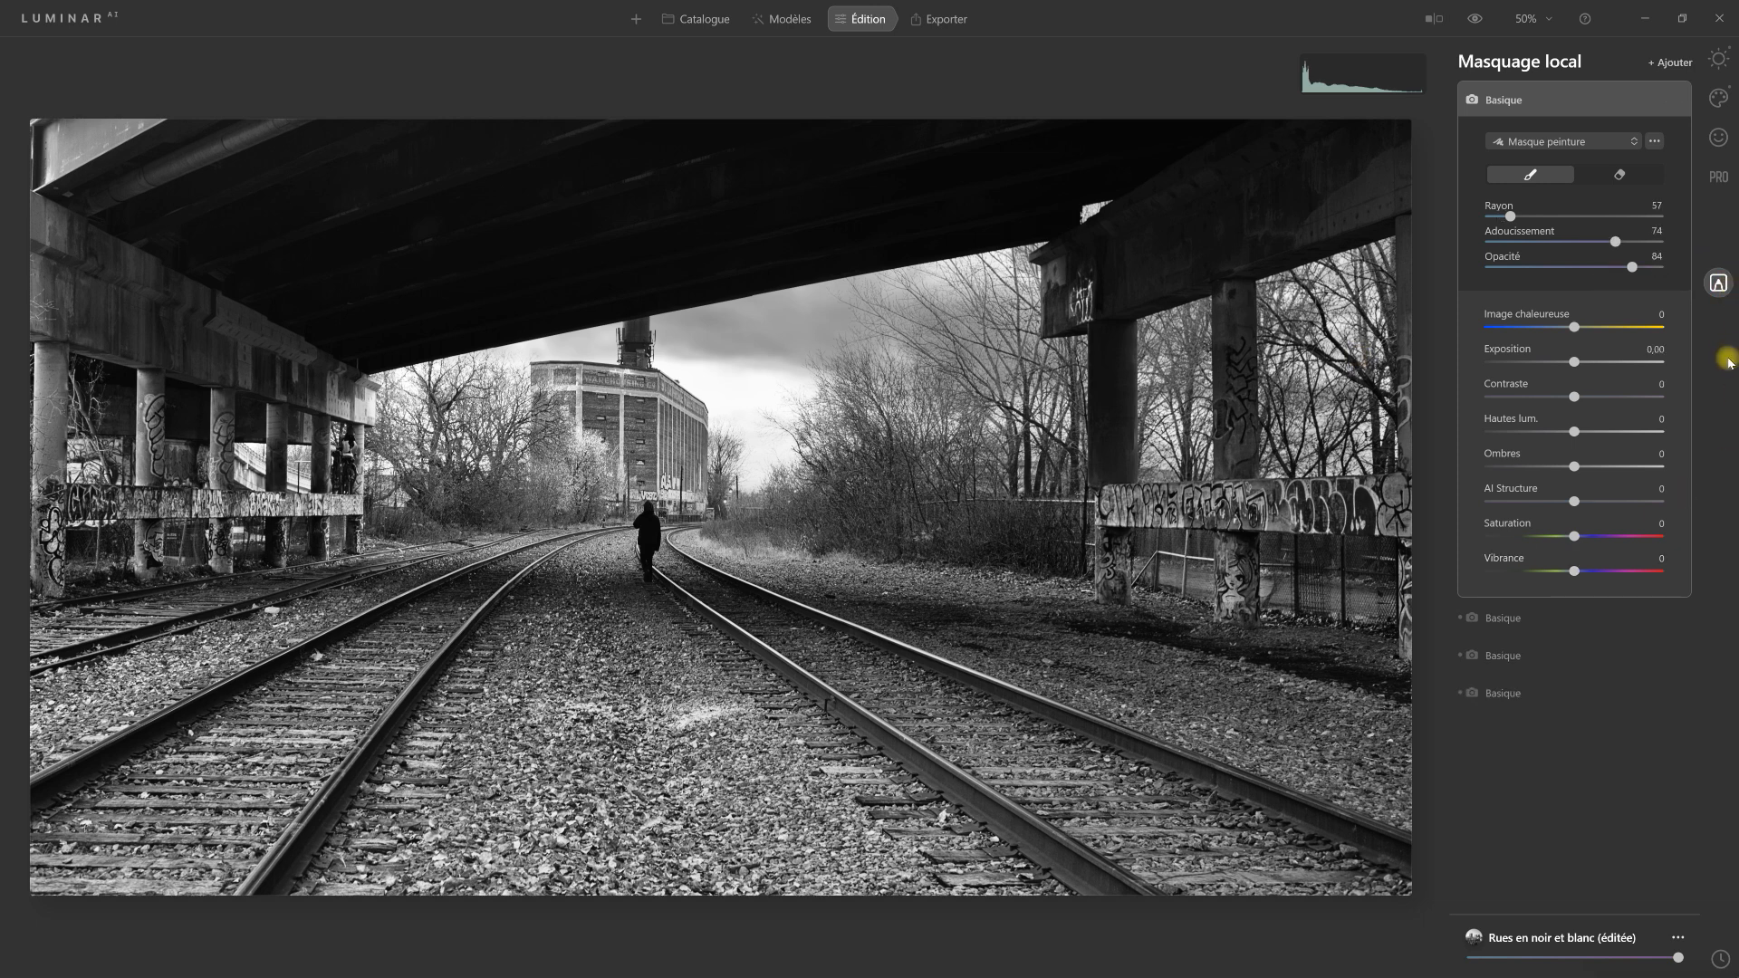
left_click(1671, 64)
left_click(1672, 96)
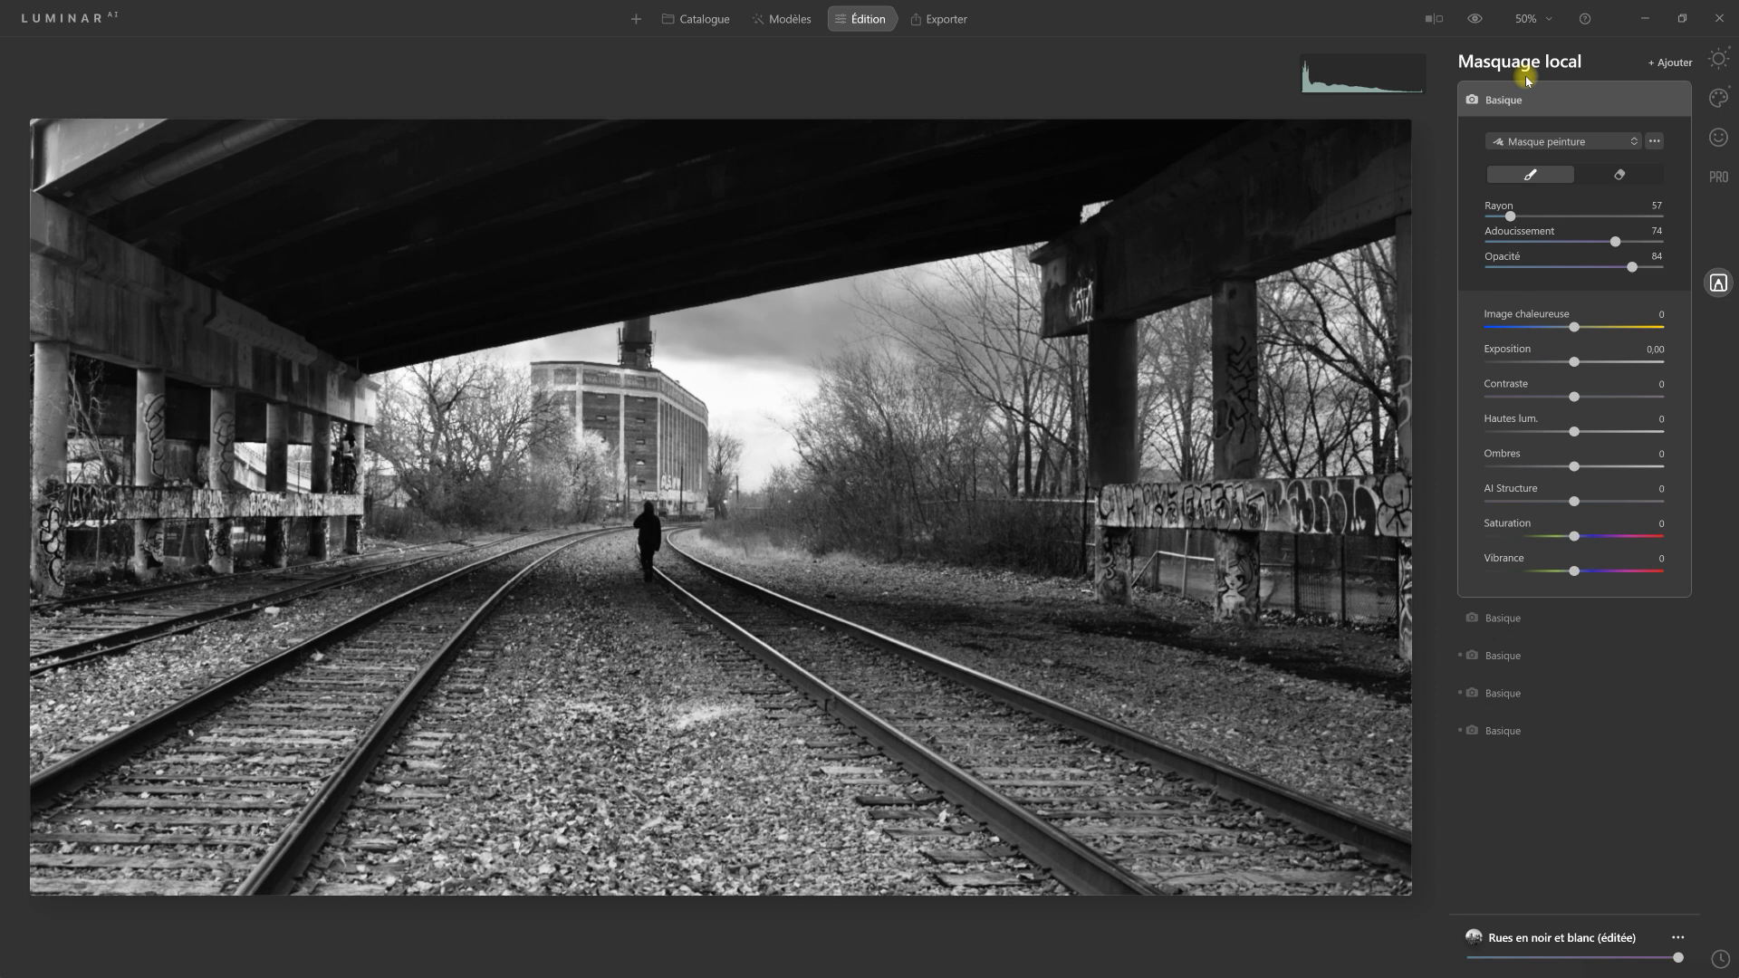
left_click(1587, 142)
left_click(1579, 128)
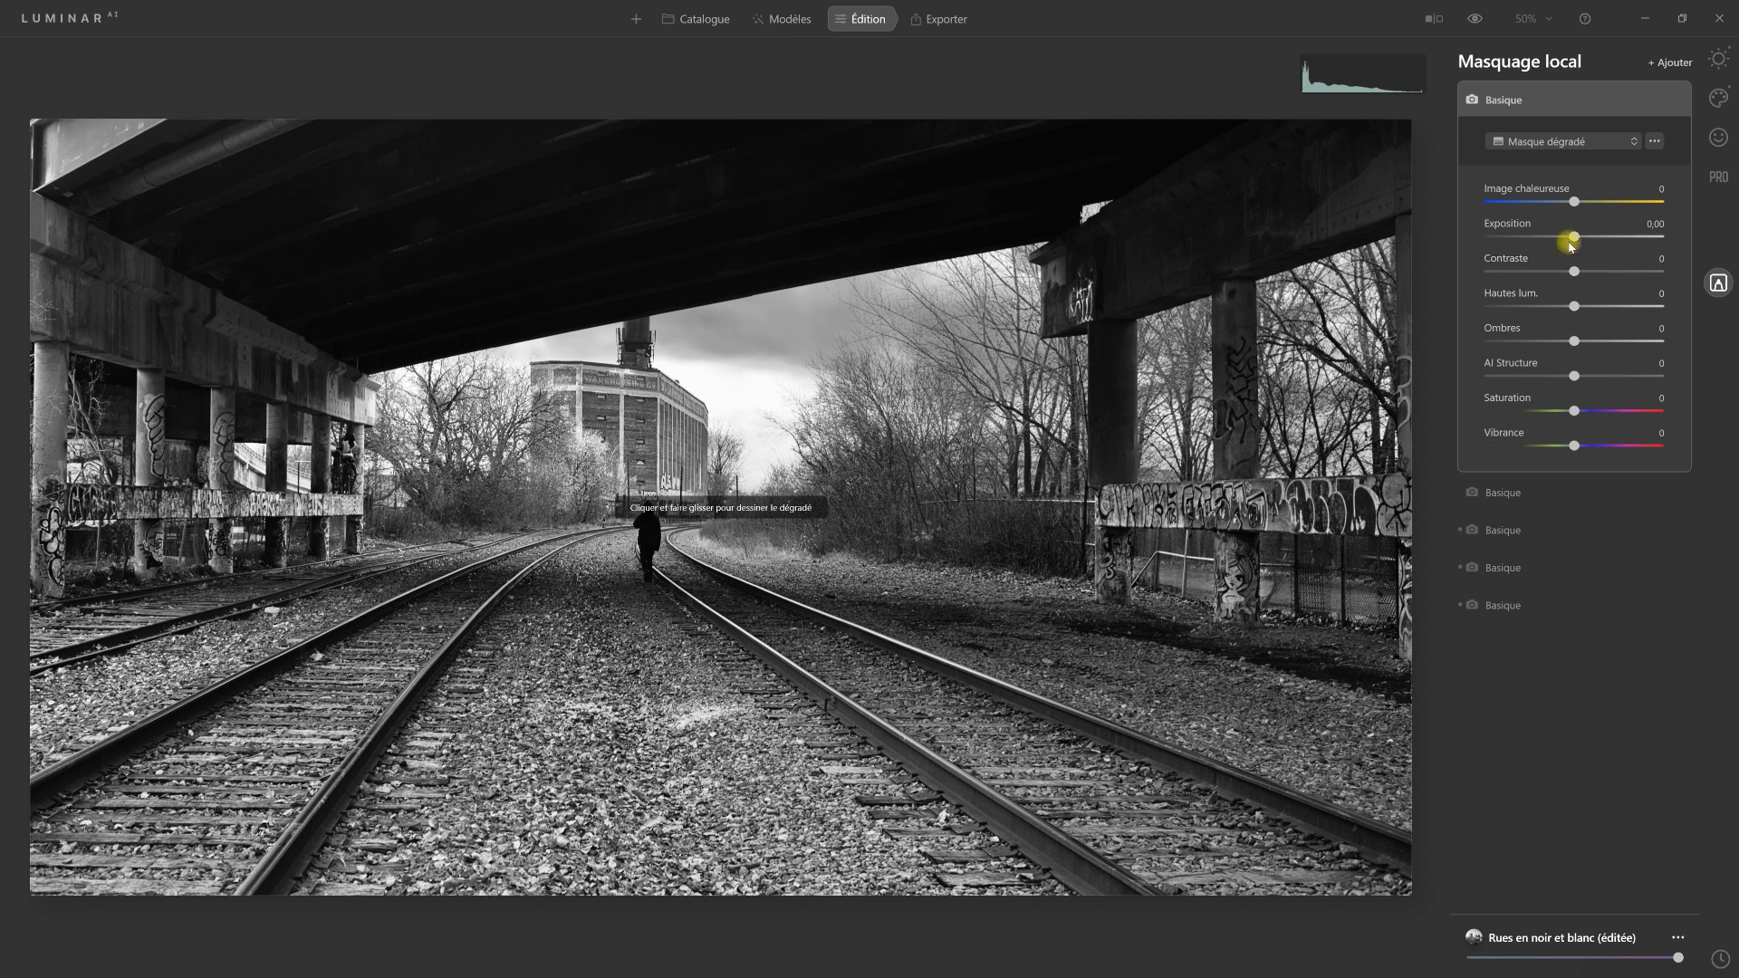
Set the gradient's Exposition to -0,69 and draw it horizontally inward from the photo's left edge to the third pillar
left_click_drag(1563, 238, 1560, 238)
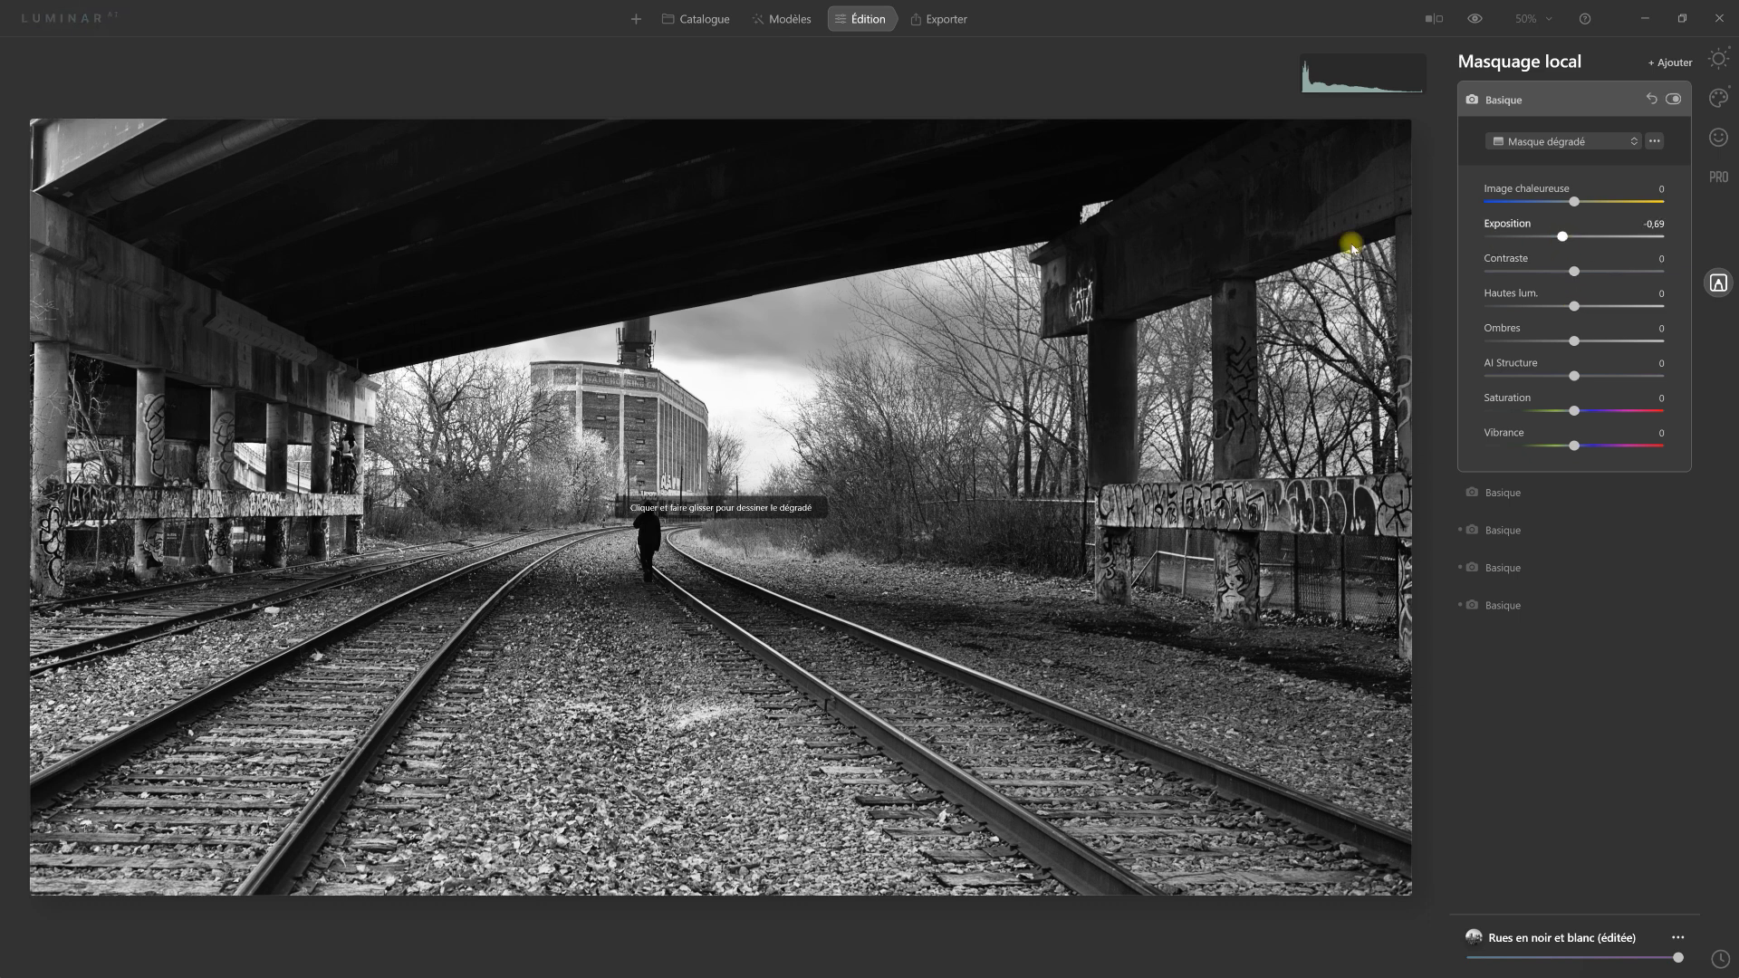
left_click_drag(34, 396, 213, 393)
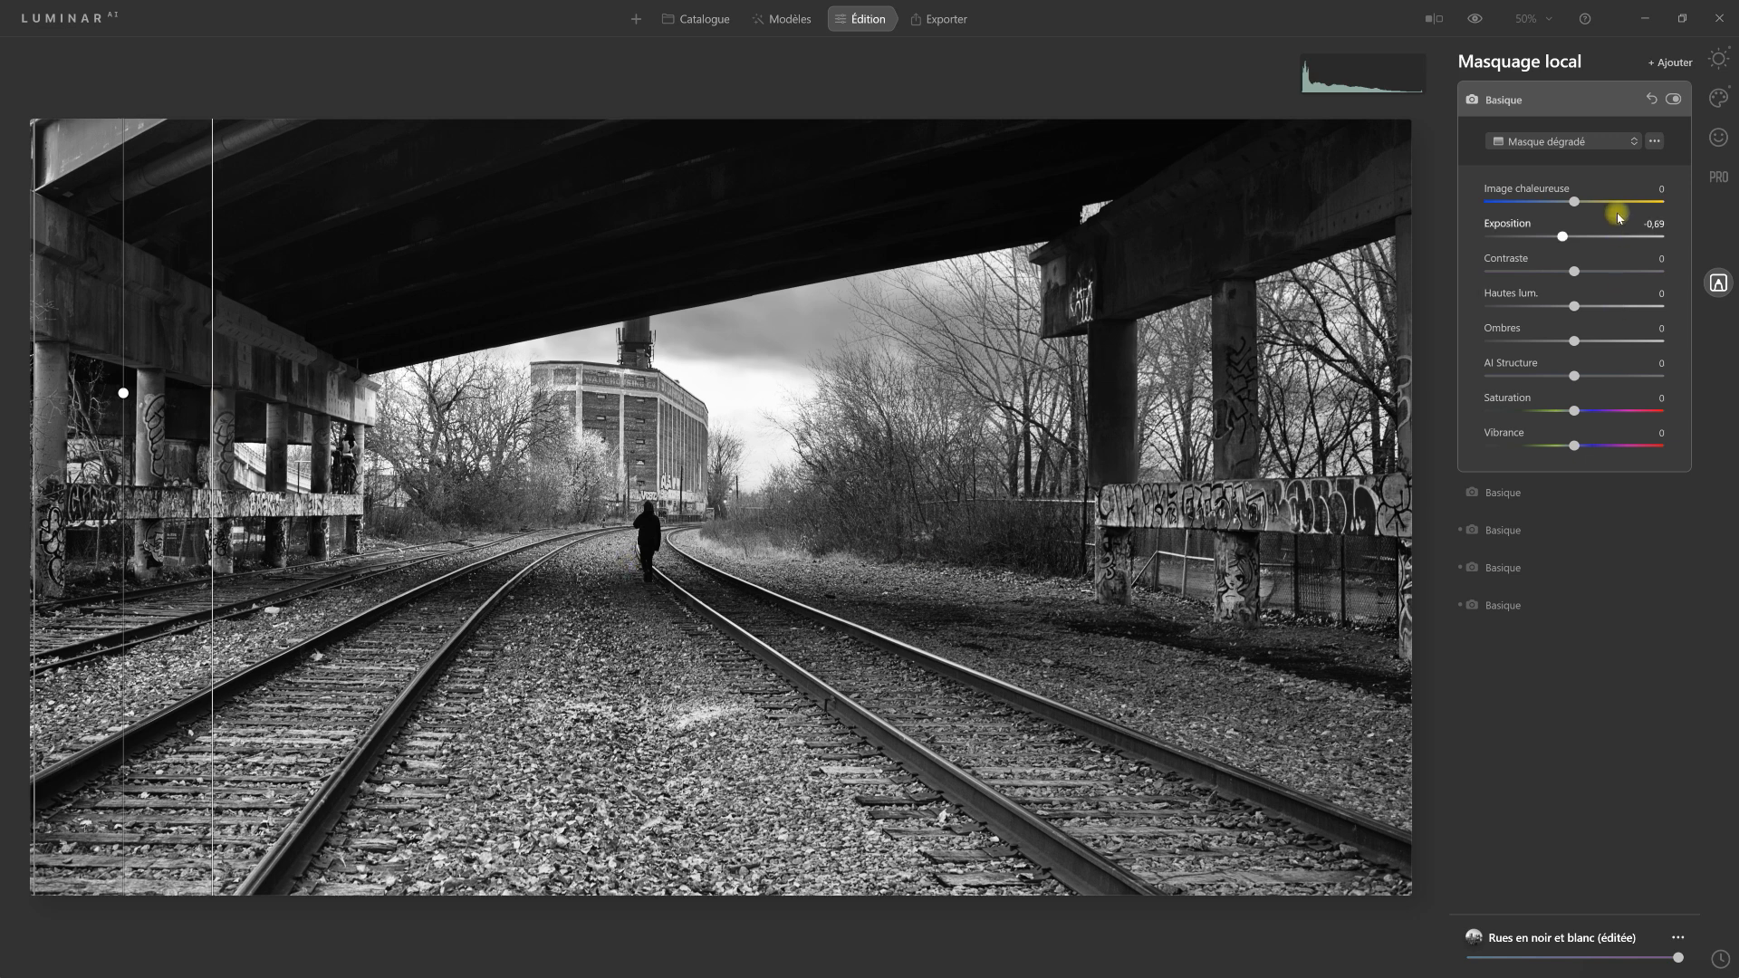
left_click(1514, 102)
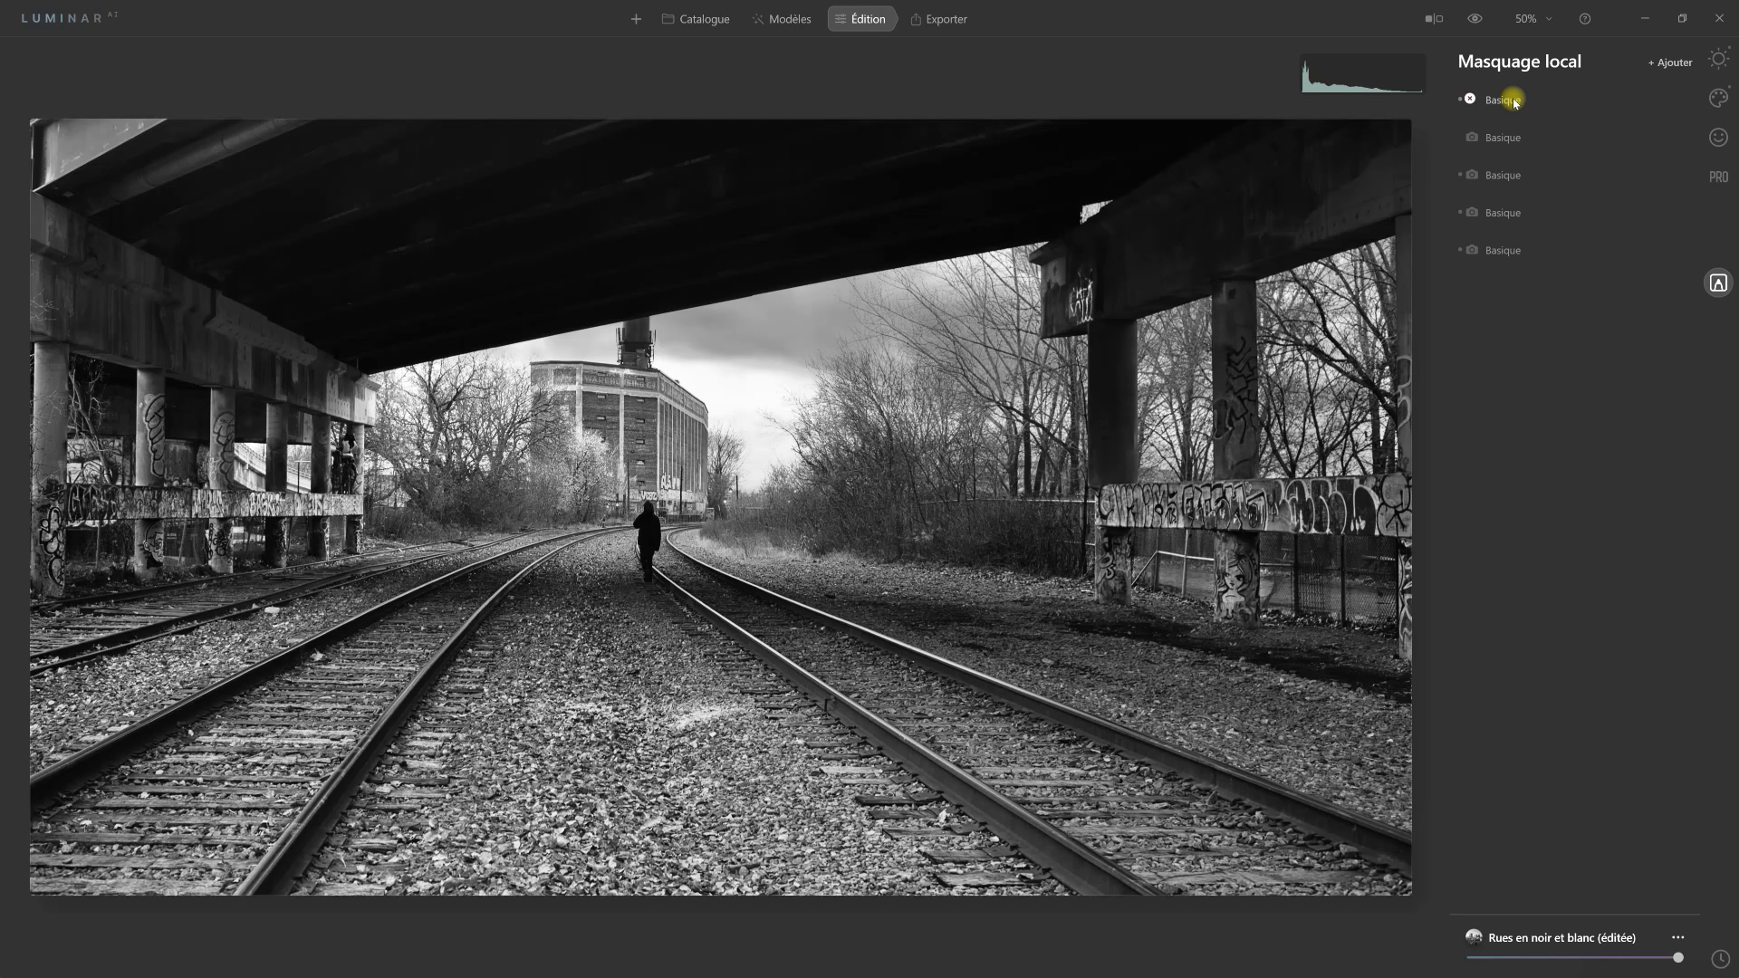
Draw a second gradient horizontally inward from the photo's right edge to the tagged pillar, and check both gradients with the mask overlay
left_click(1515, 102)
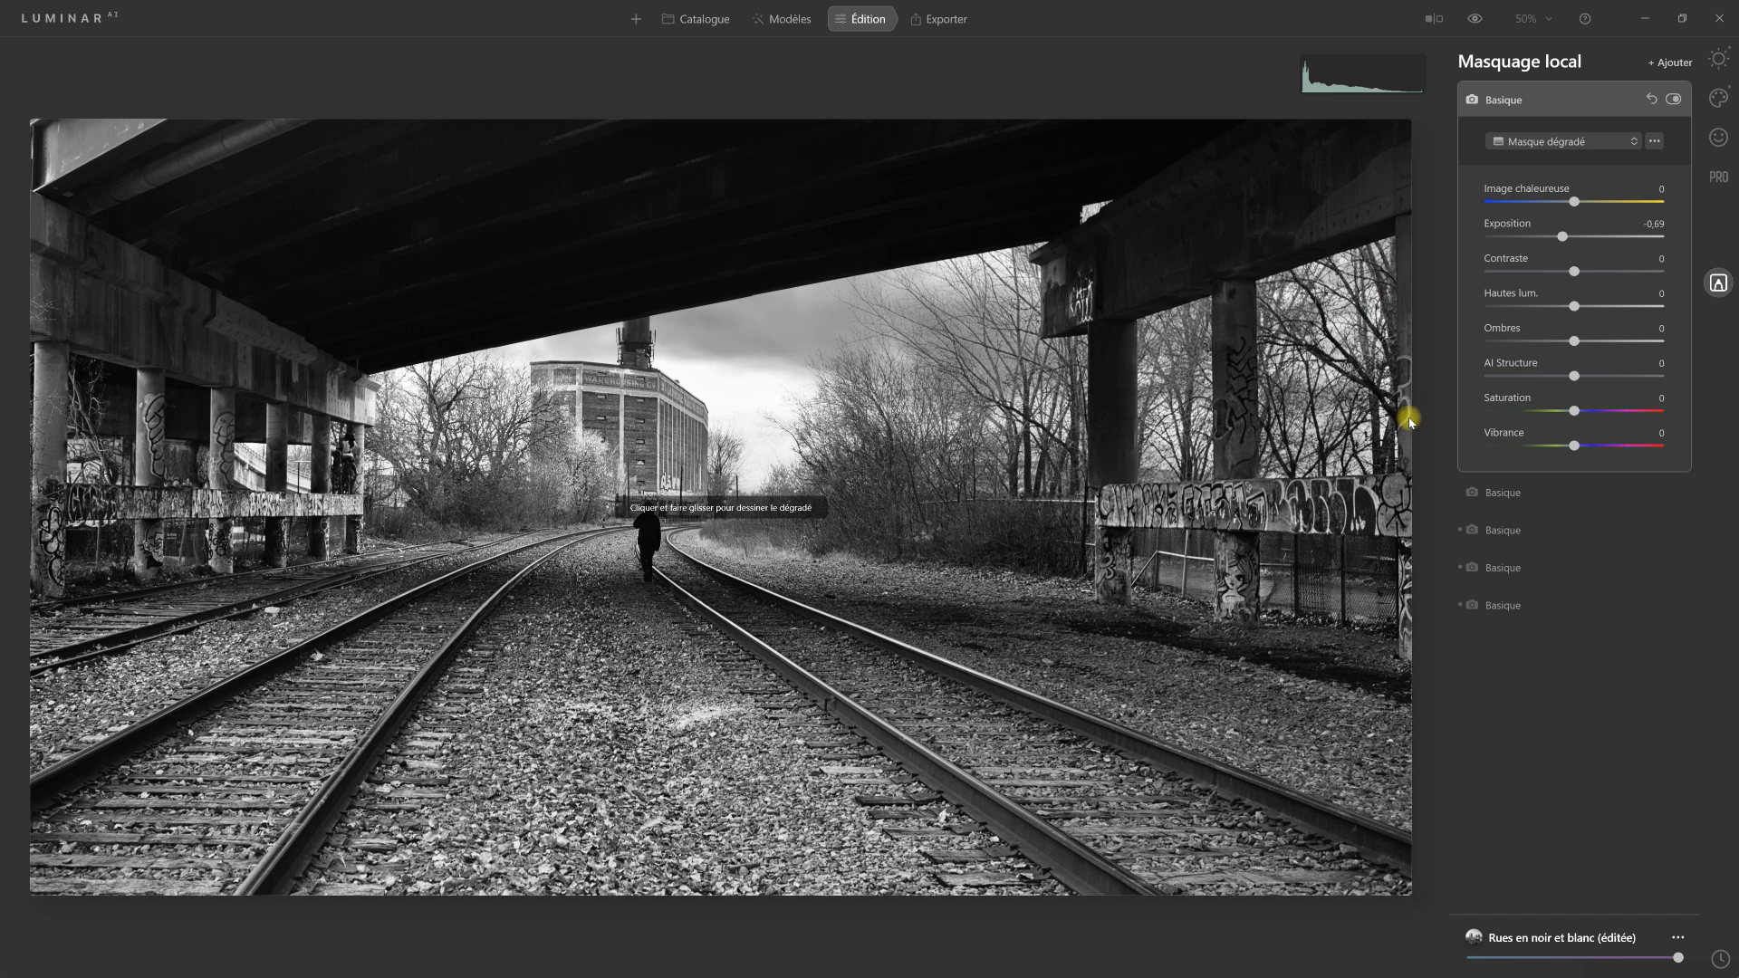
left_click_drag(1409, 421, 1243, 421)
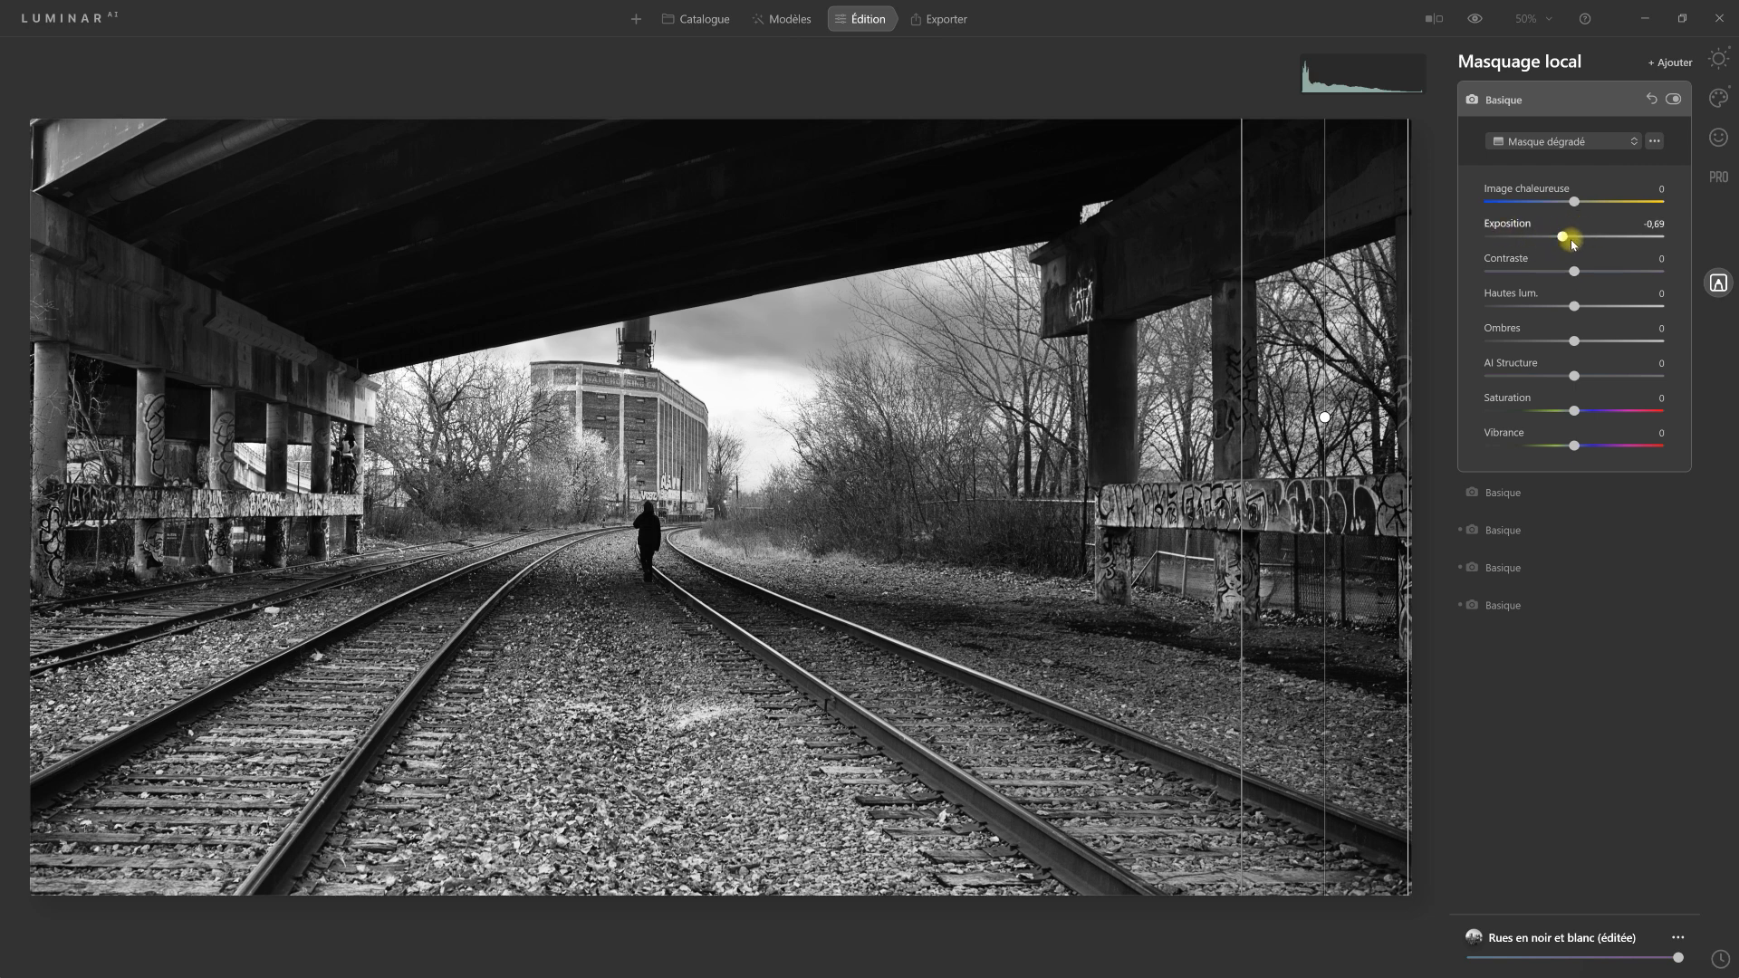
left_click(1656, 137)
left_click(1691, 312)
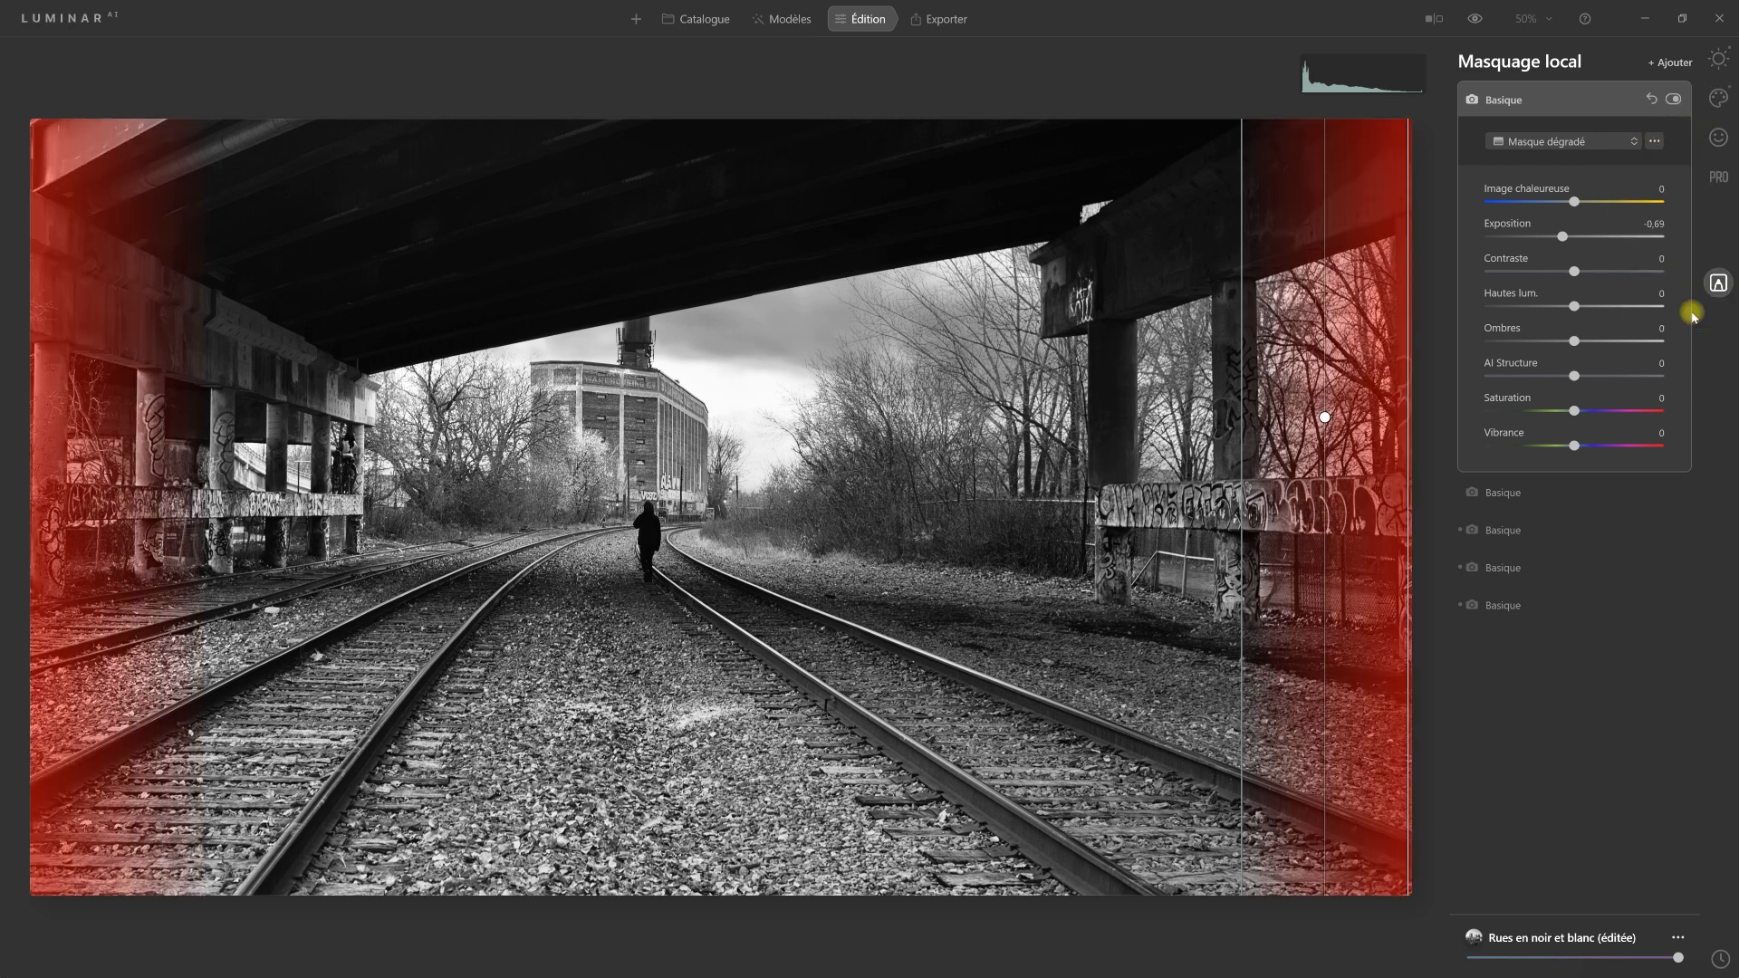
left_click(1655, 140)
left_click(1688, 311)
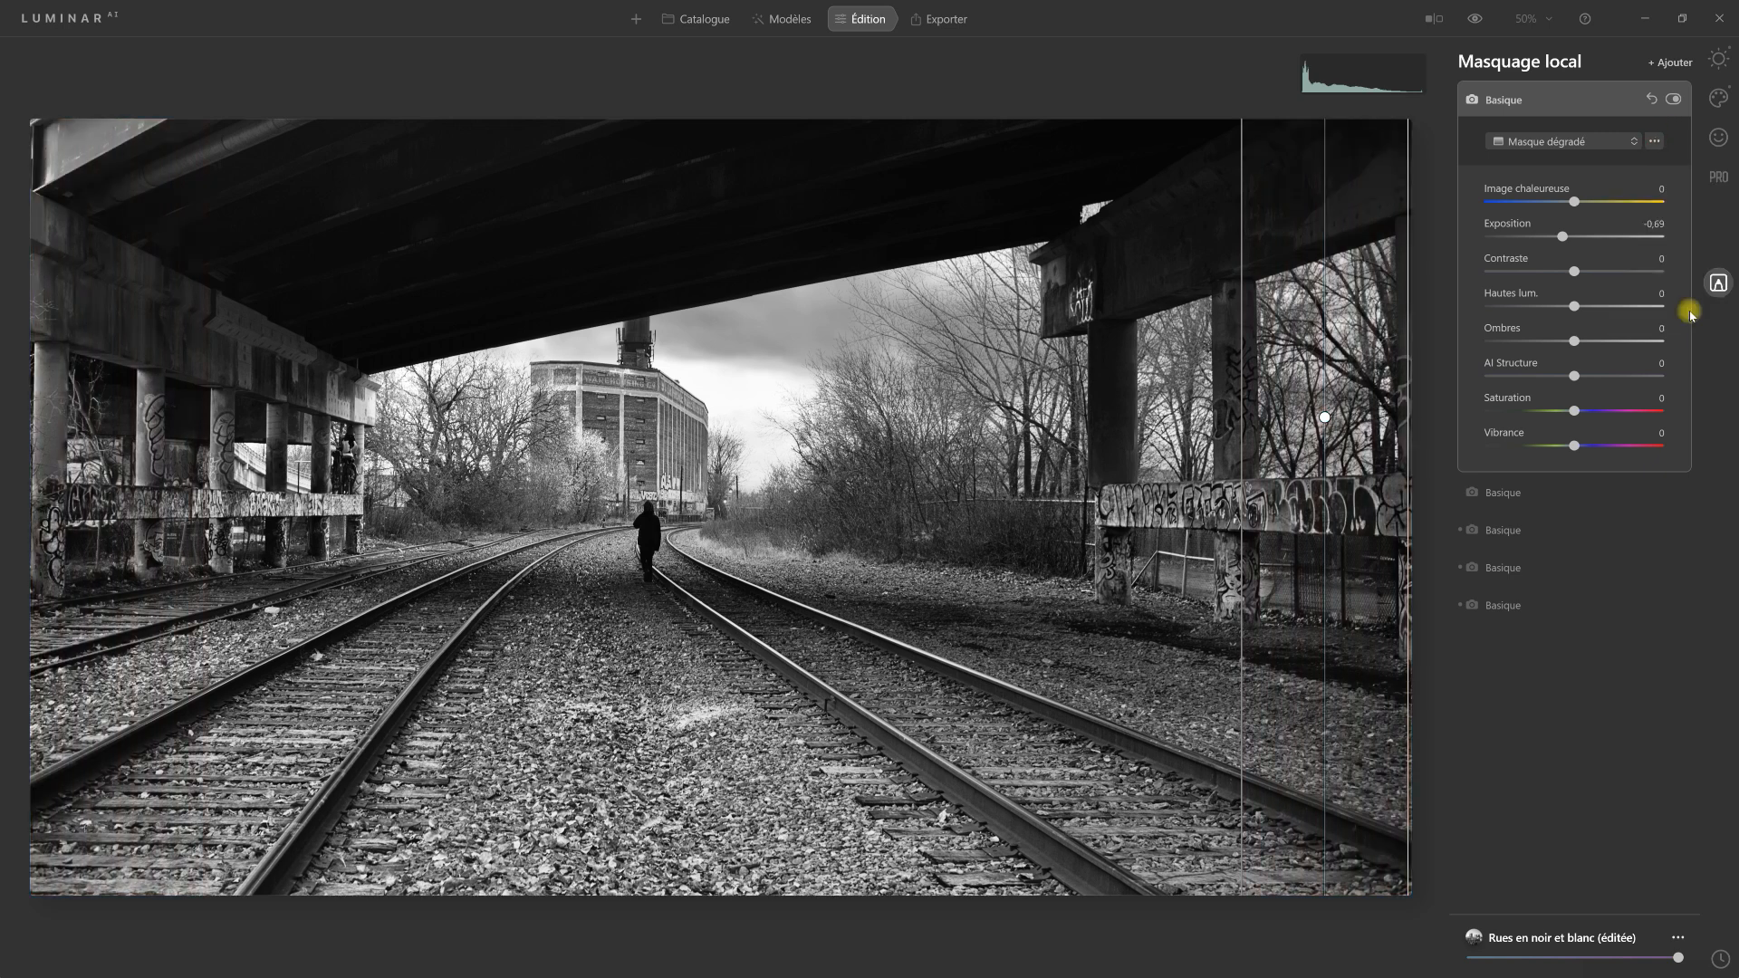
left_click(1499, 100)
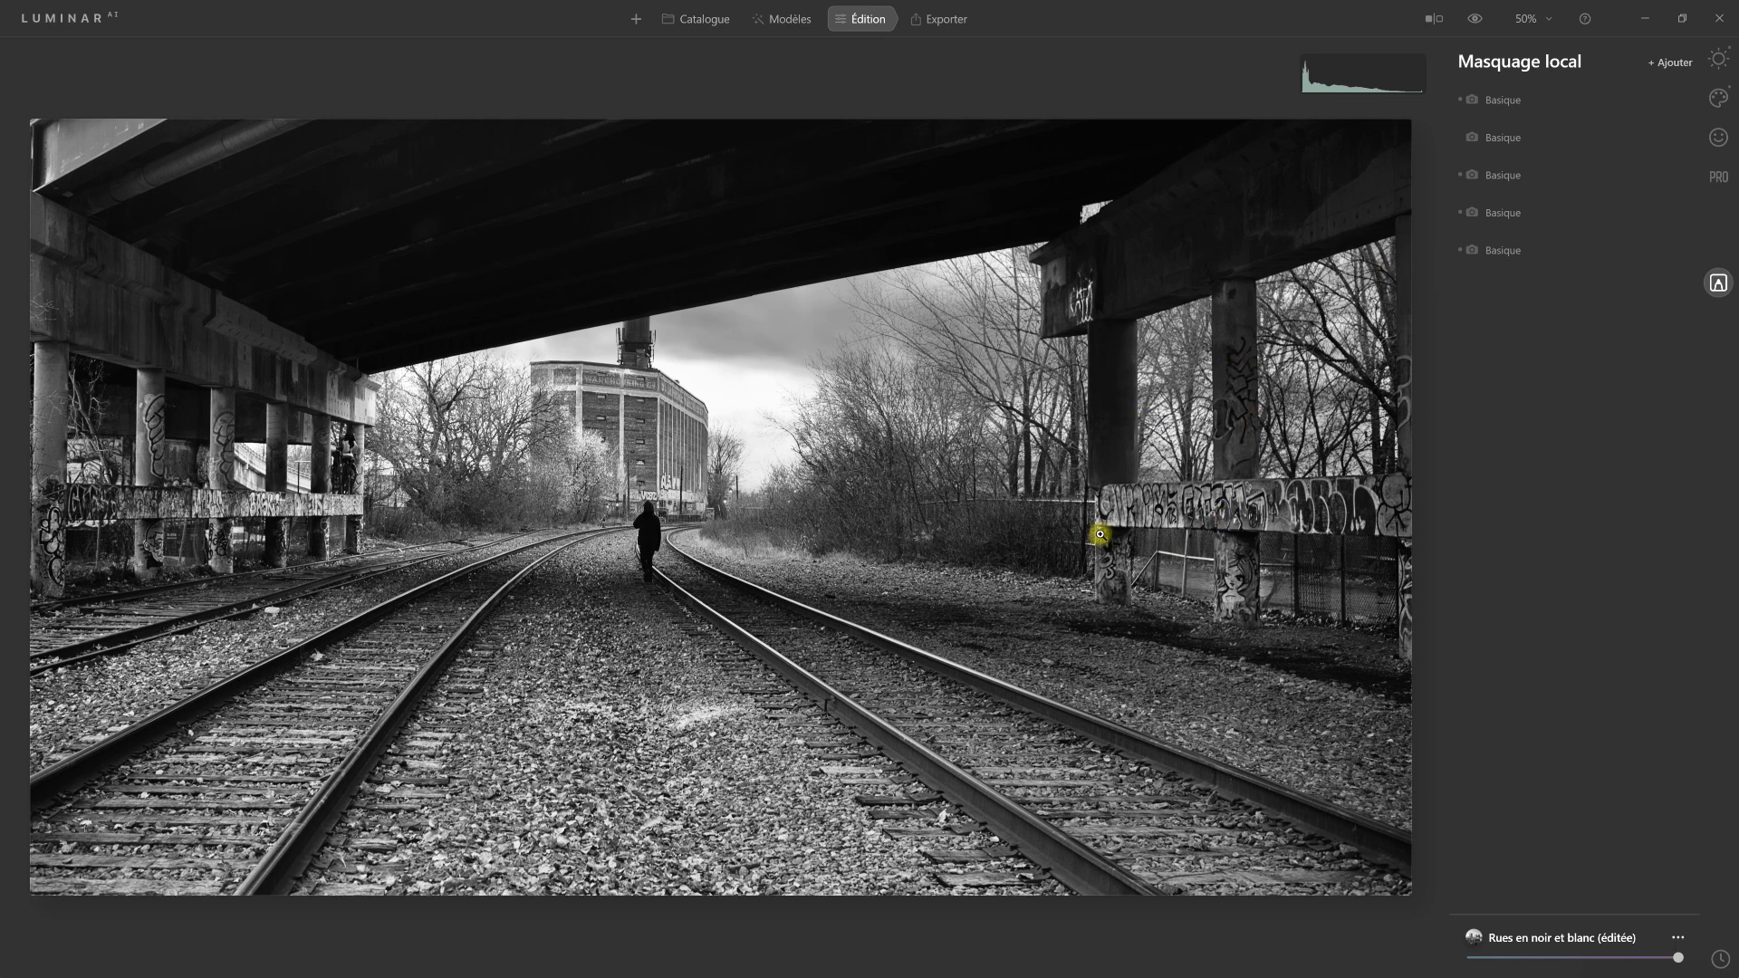
Reopen the gradient adjustment and display its mask overlay to examine the coverage of both side edges
left_click(1503, 101)
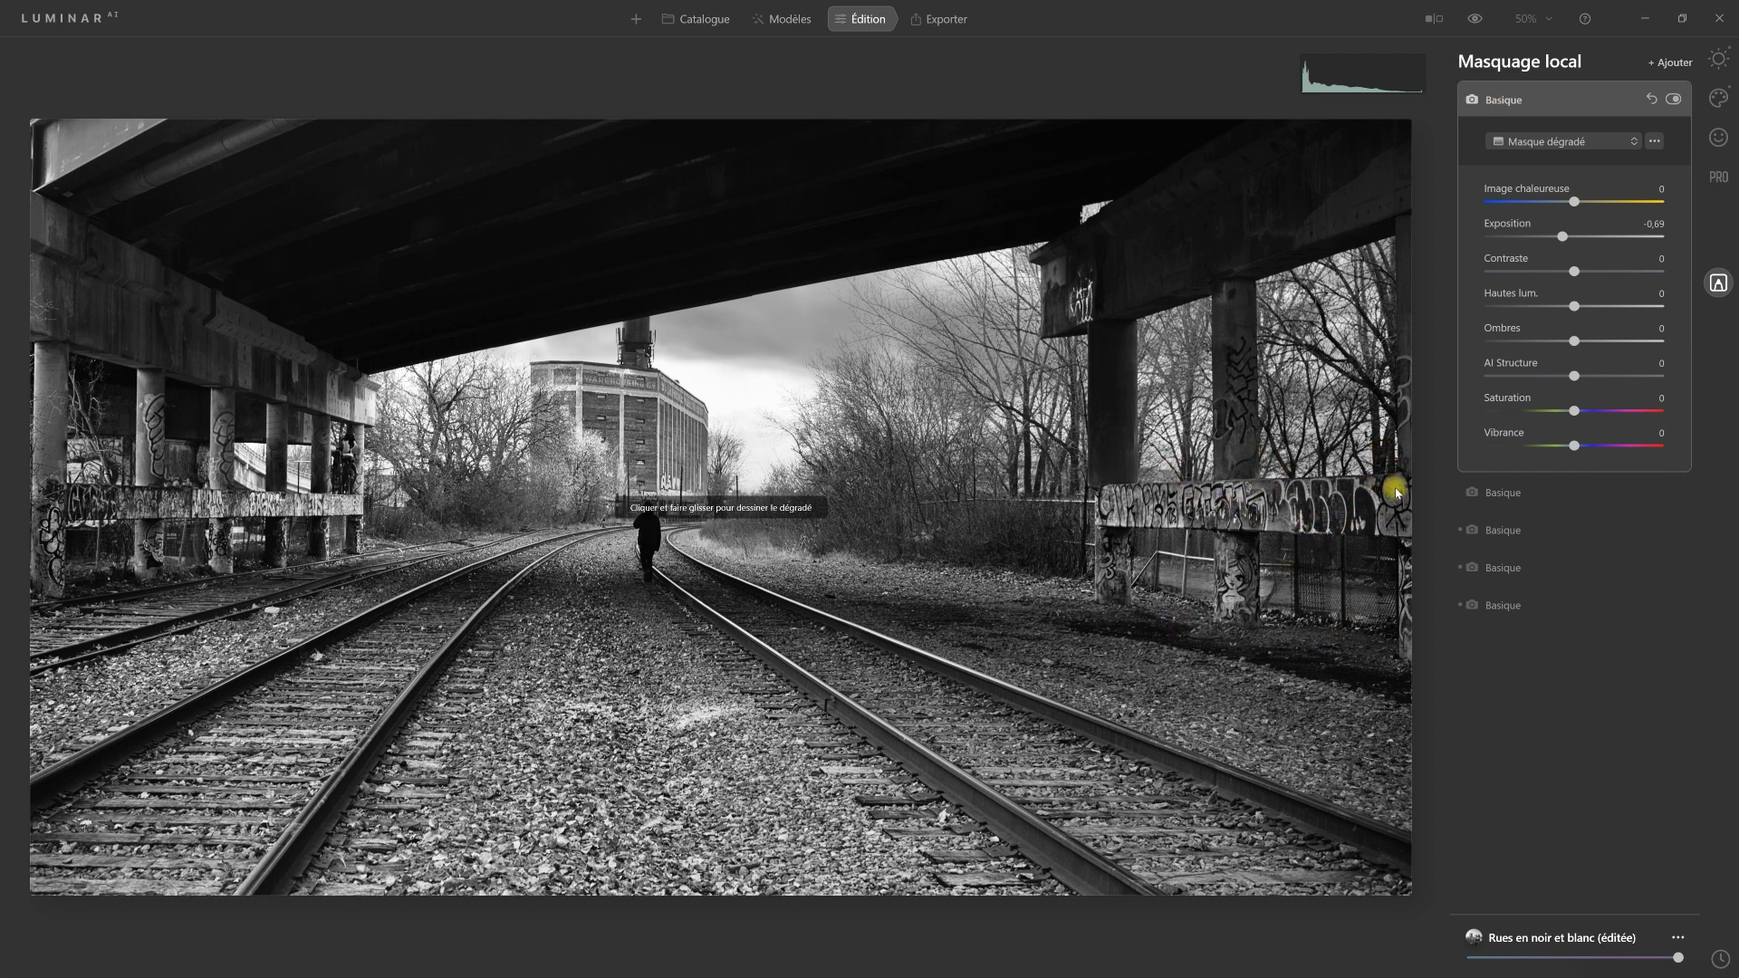
left_click(1654, 141)
left_click(1671, 310)
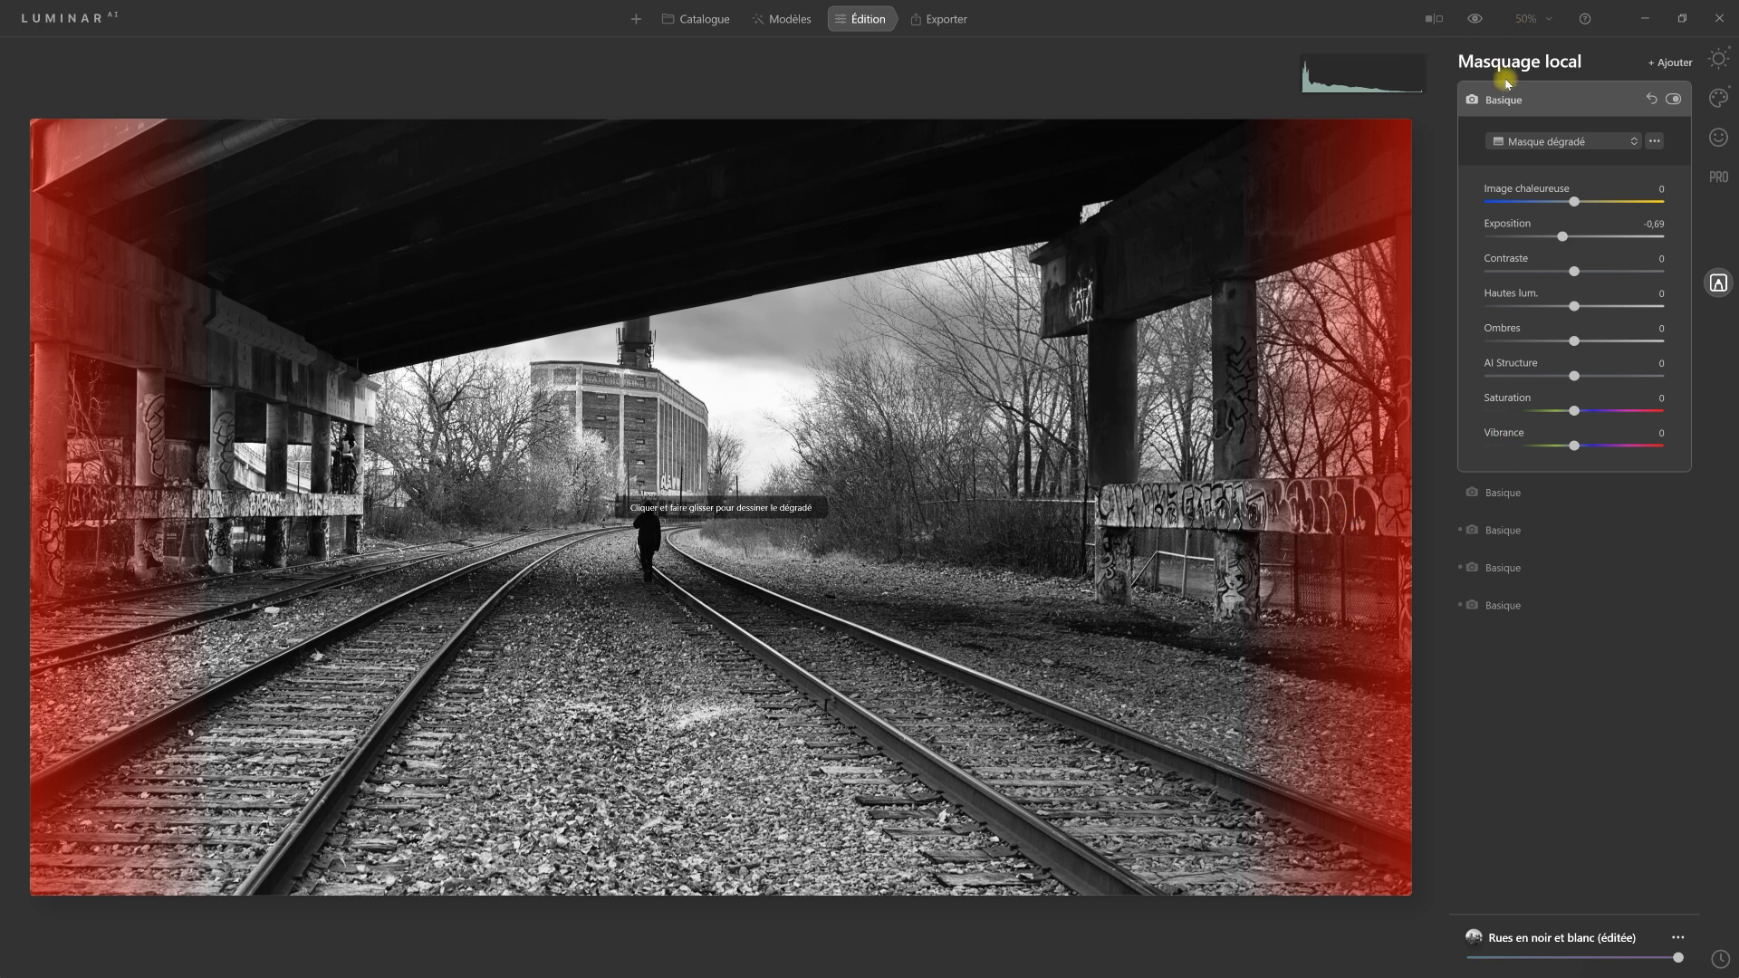
left_click(1514, 104)
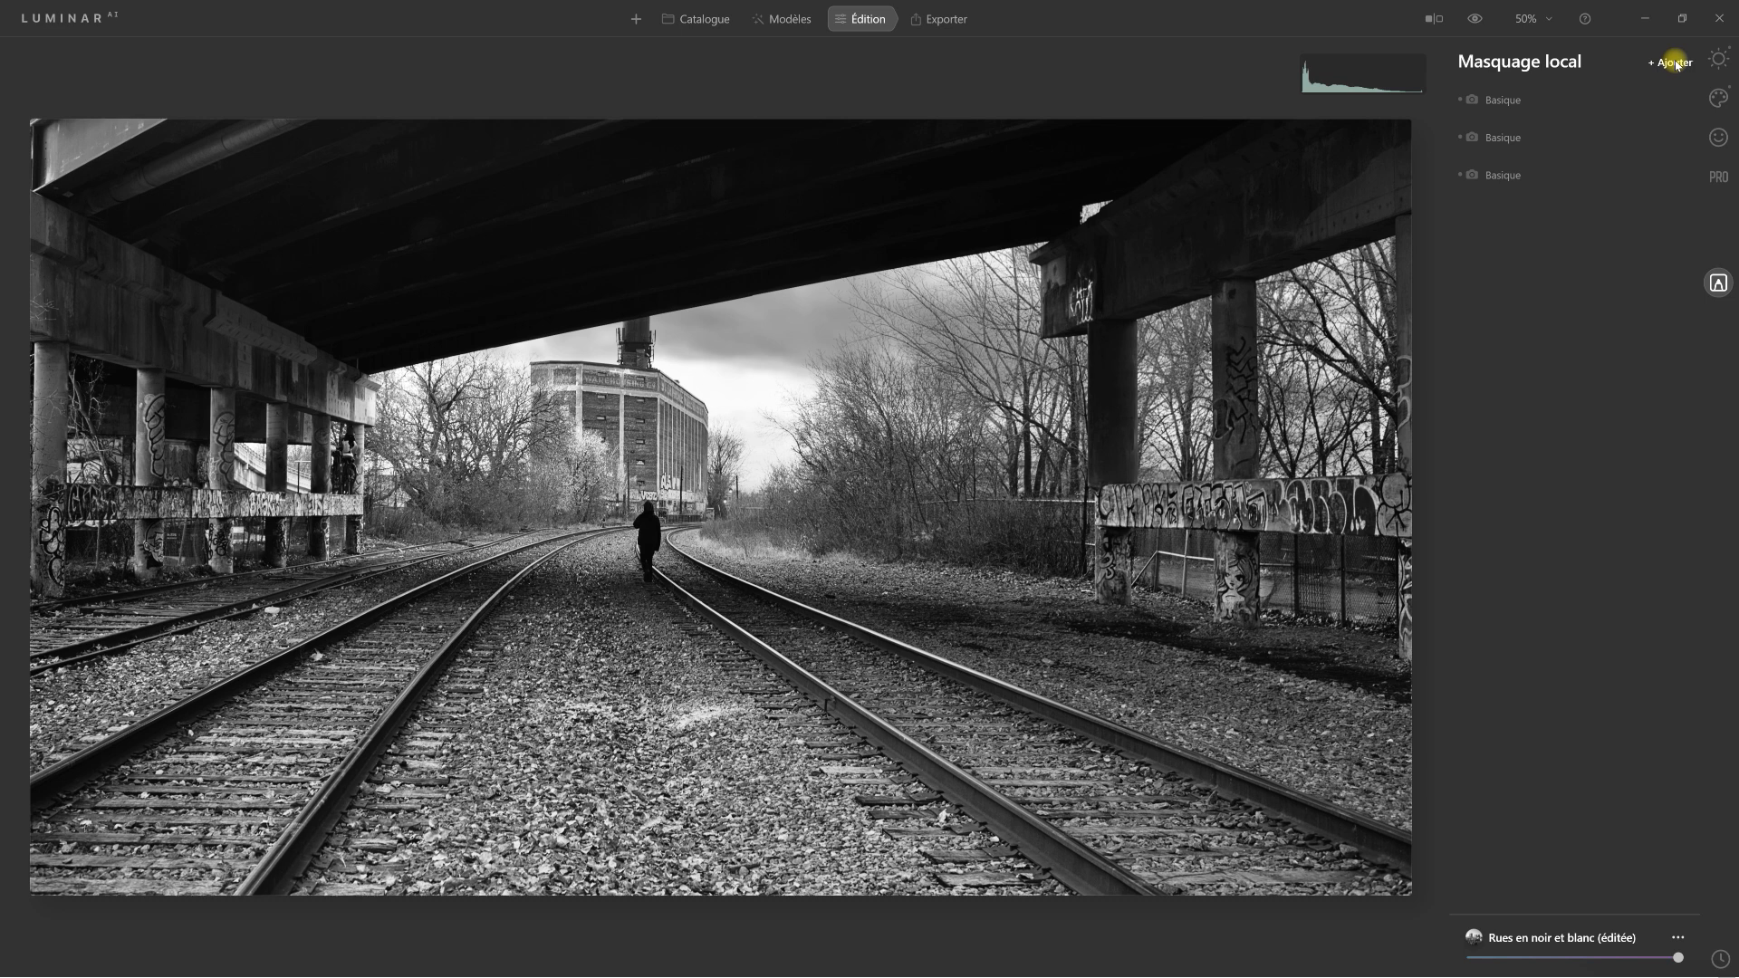
Add a new Basique local adjustment and set its mask type to Masque dégradé
left_click(1676, 63)
left_click(1665, 95)
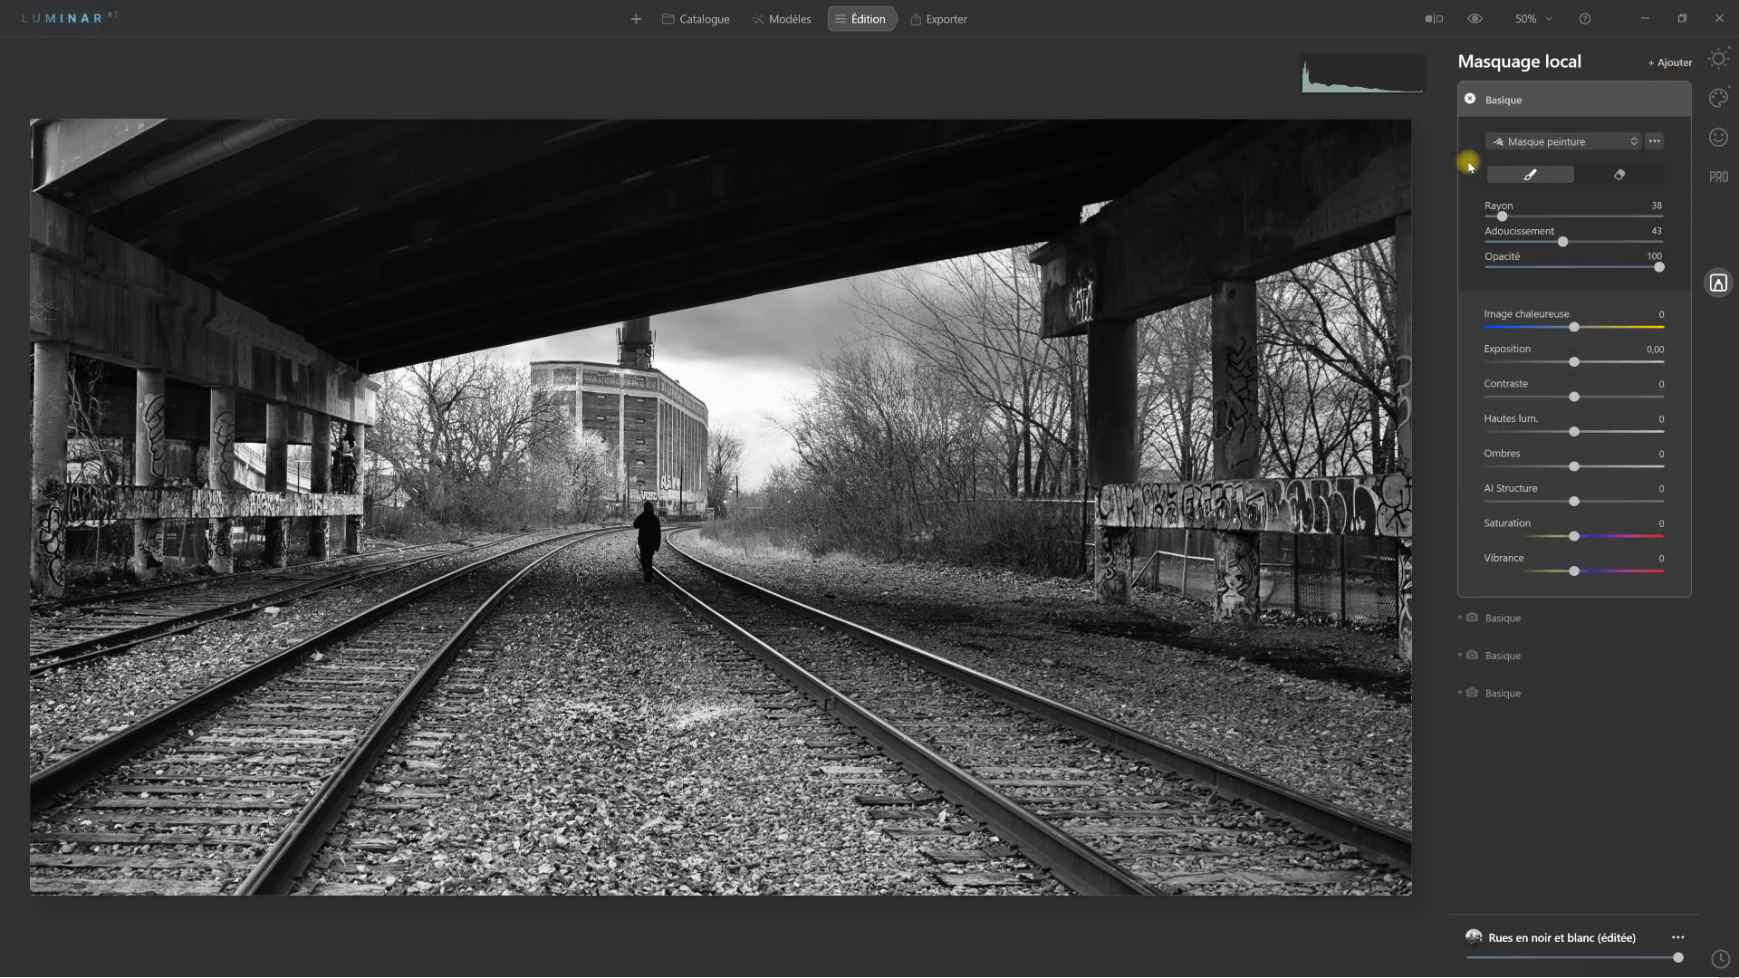
left_click(1566, 142)
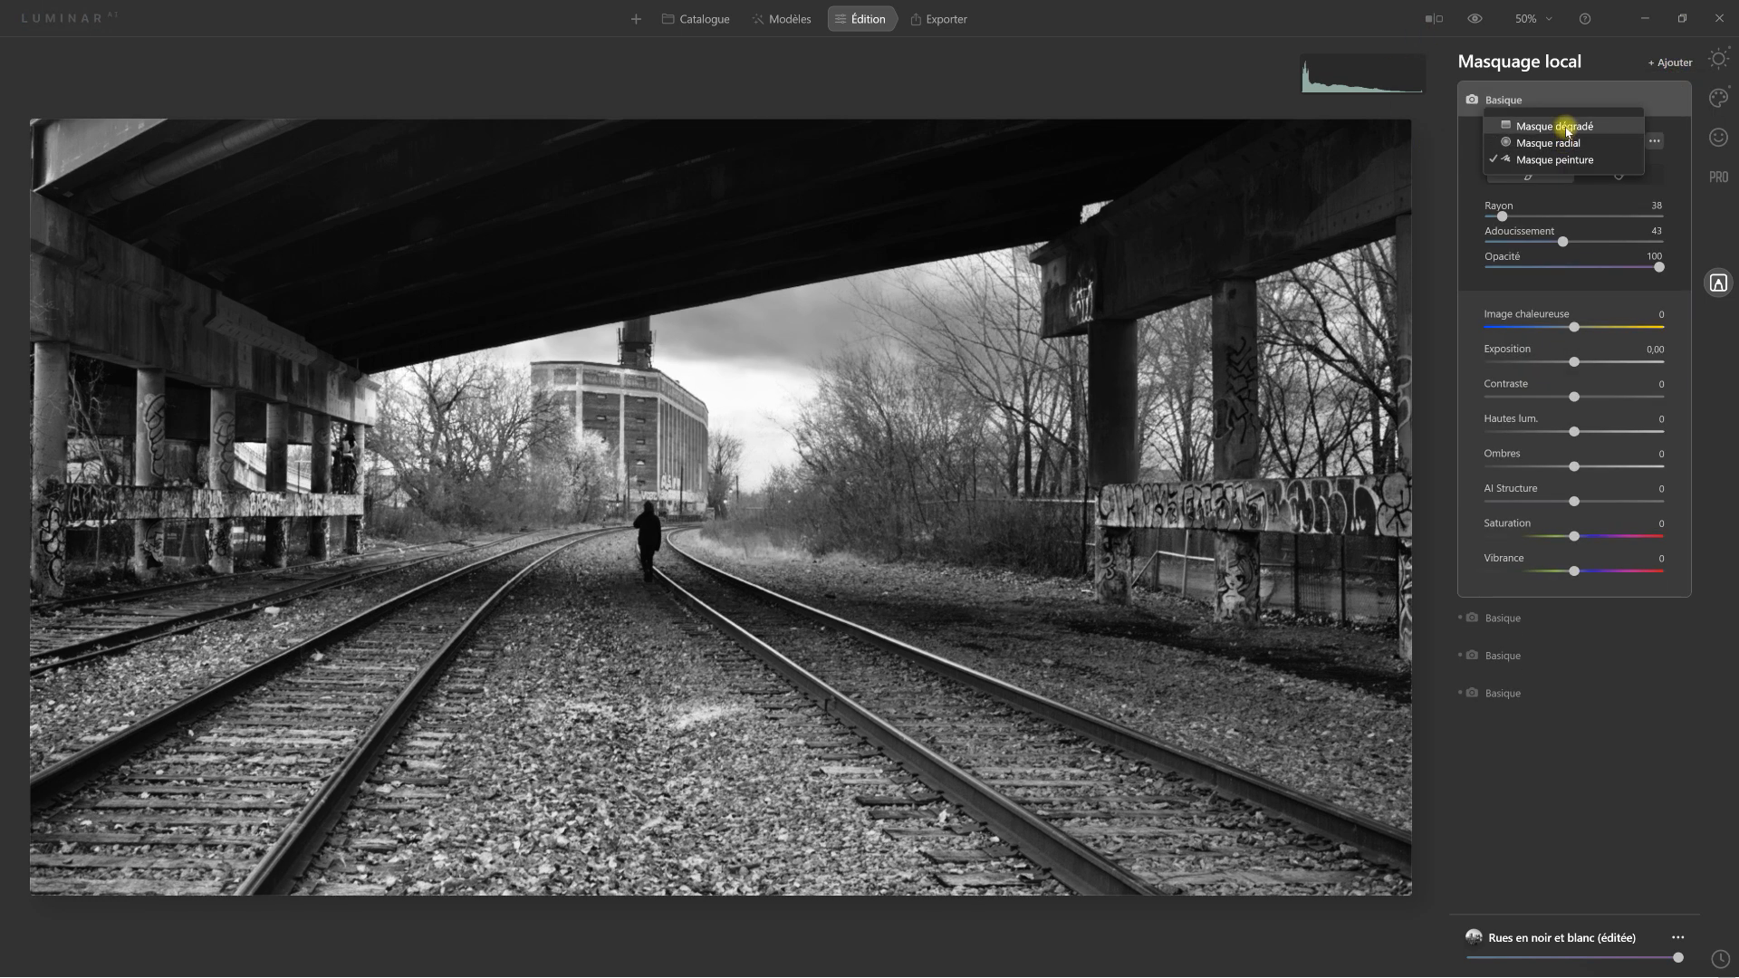
left_click(1568, 128)
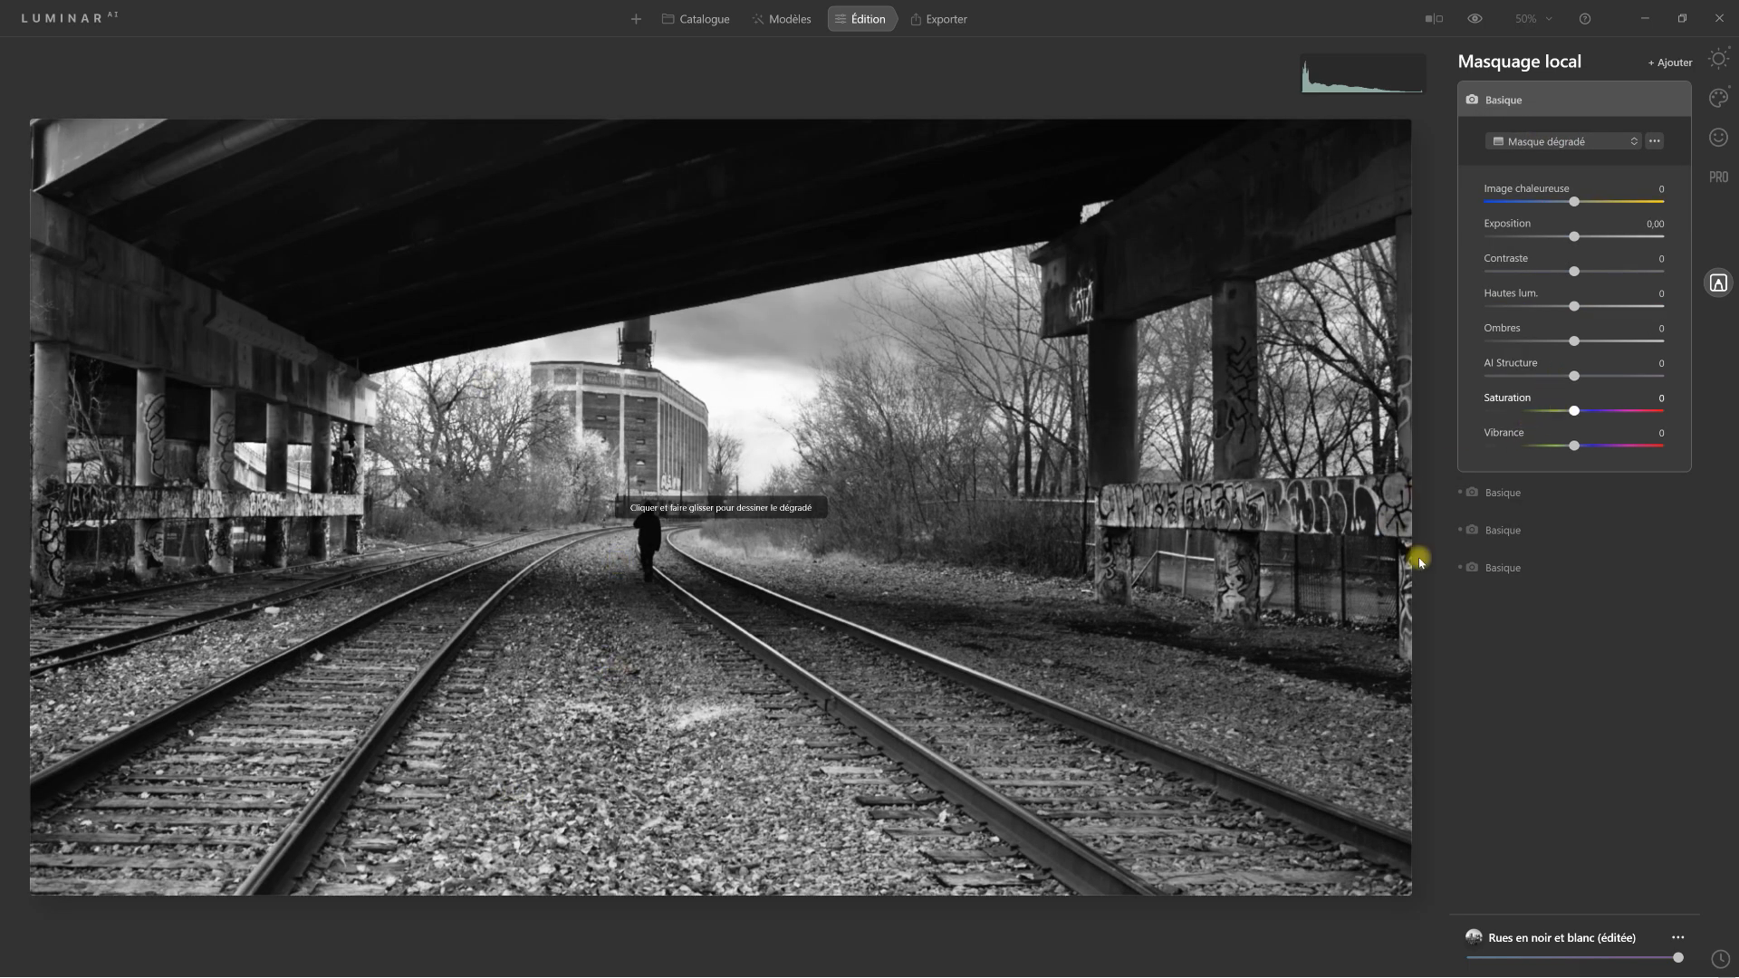
Set the gradient's Exposition to -0,61 and draw it vertically from the photo's bottom edge up to the brick building
left_click(1573, 237)
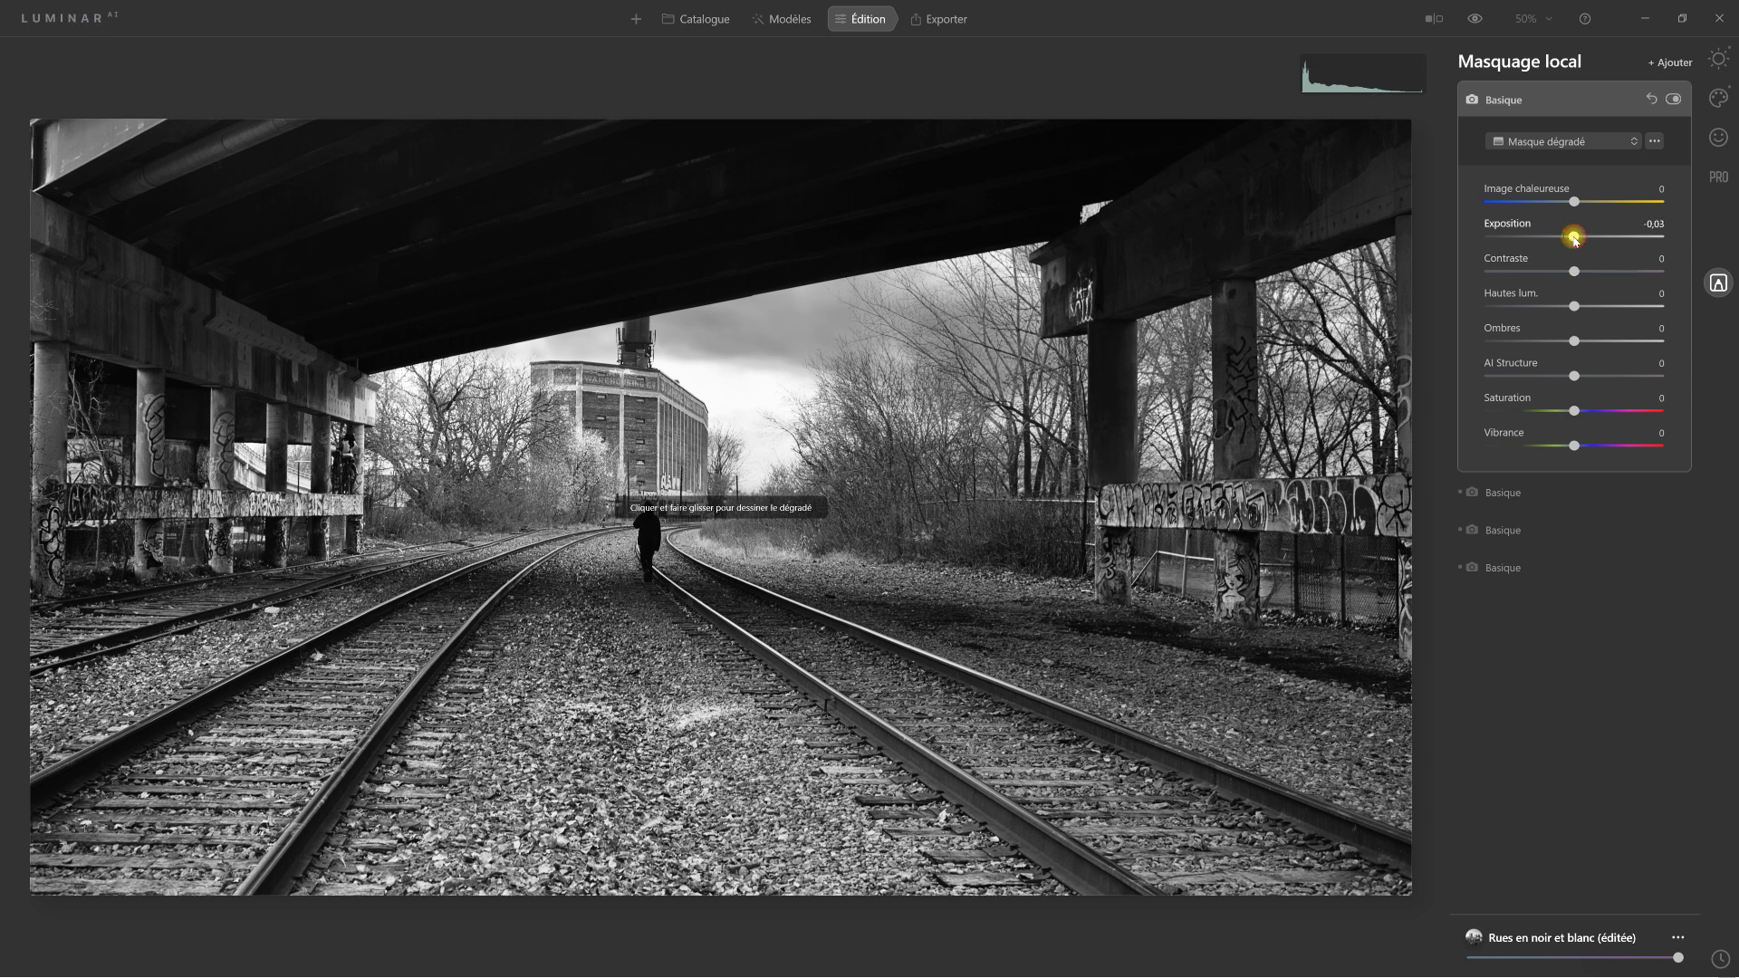
left_click_drag(1565, 240, 1544, 242)
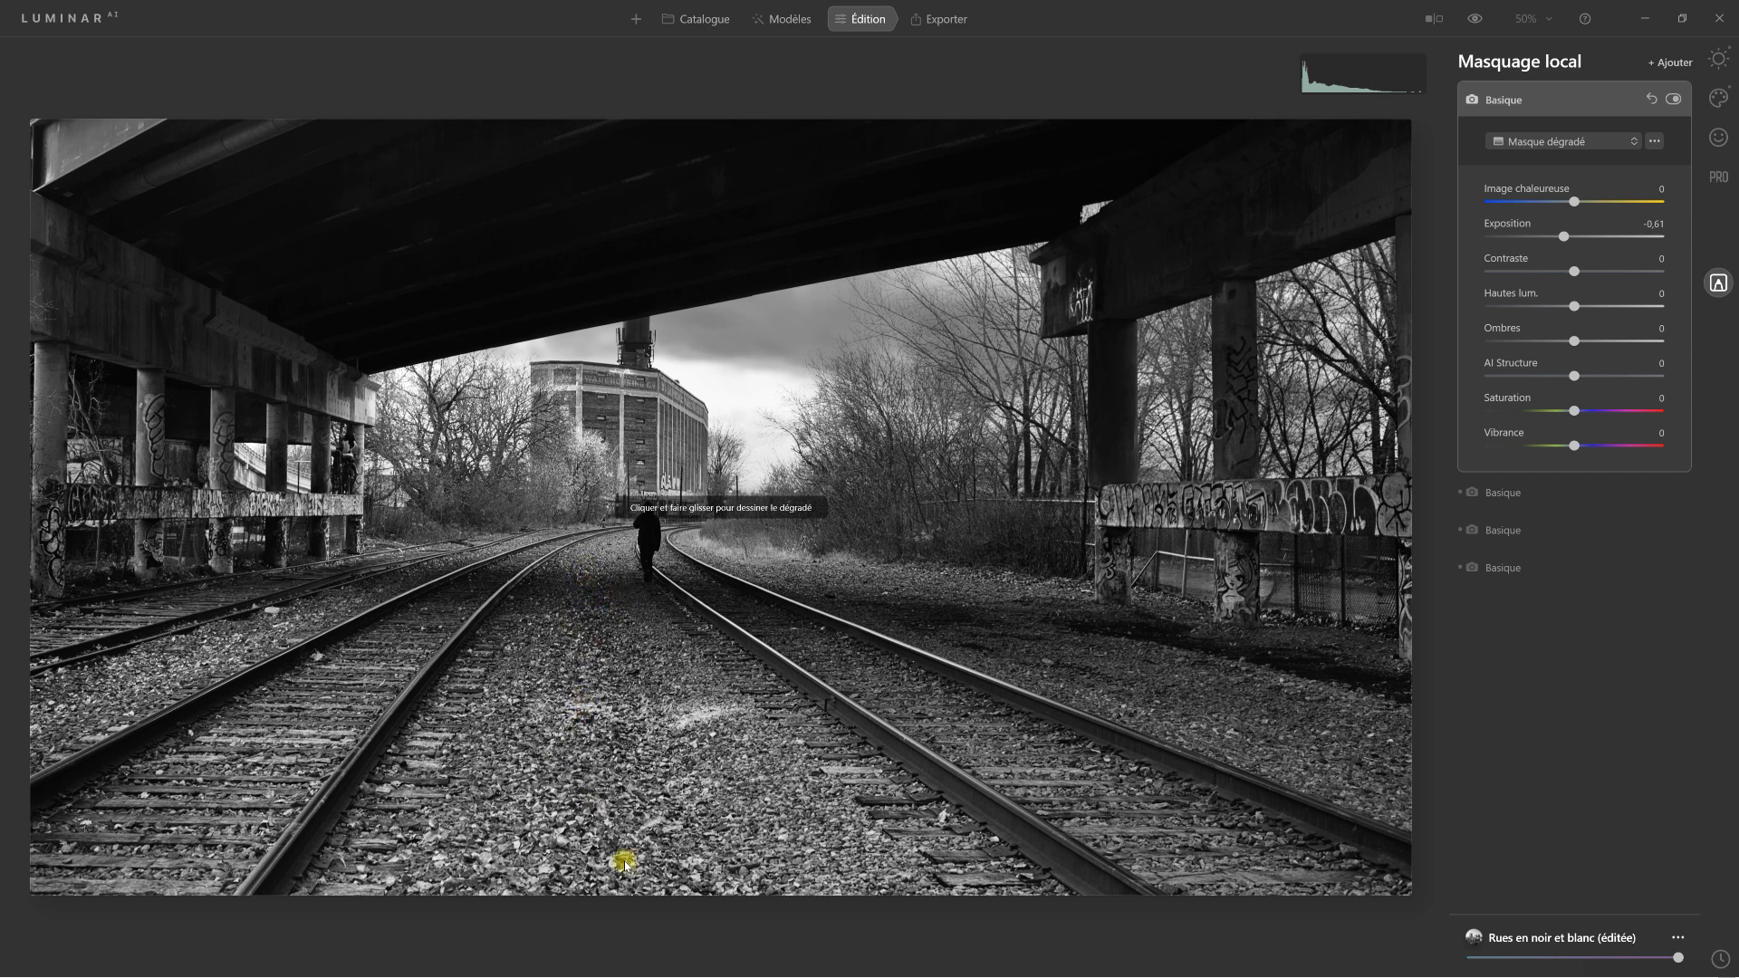
left_click_drag(611, 891, 602, 428)
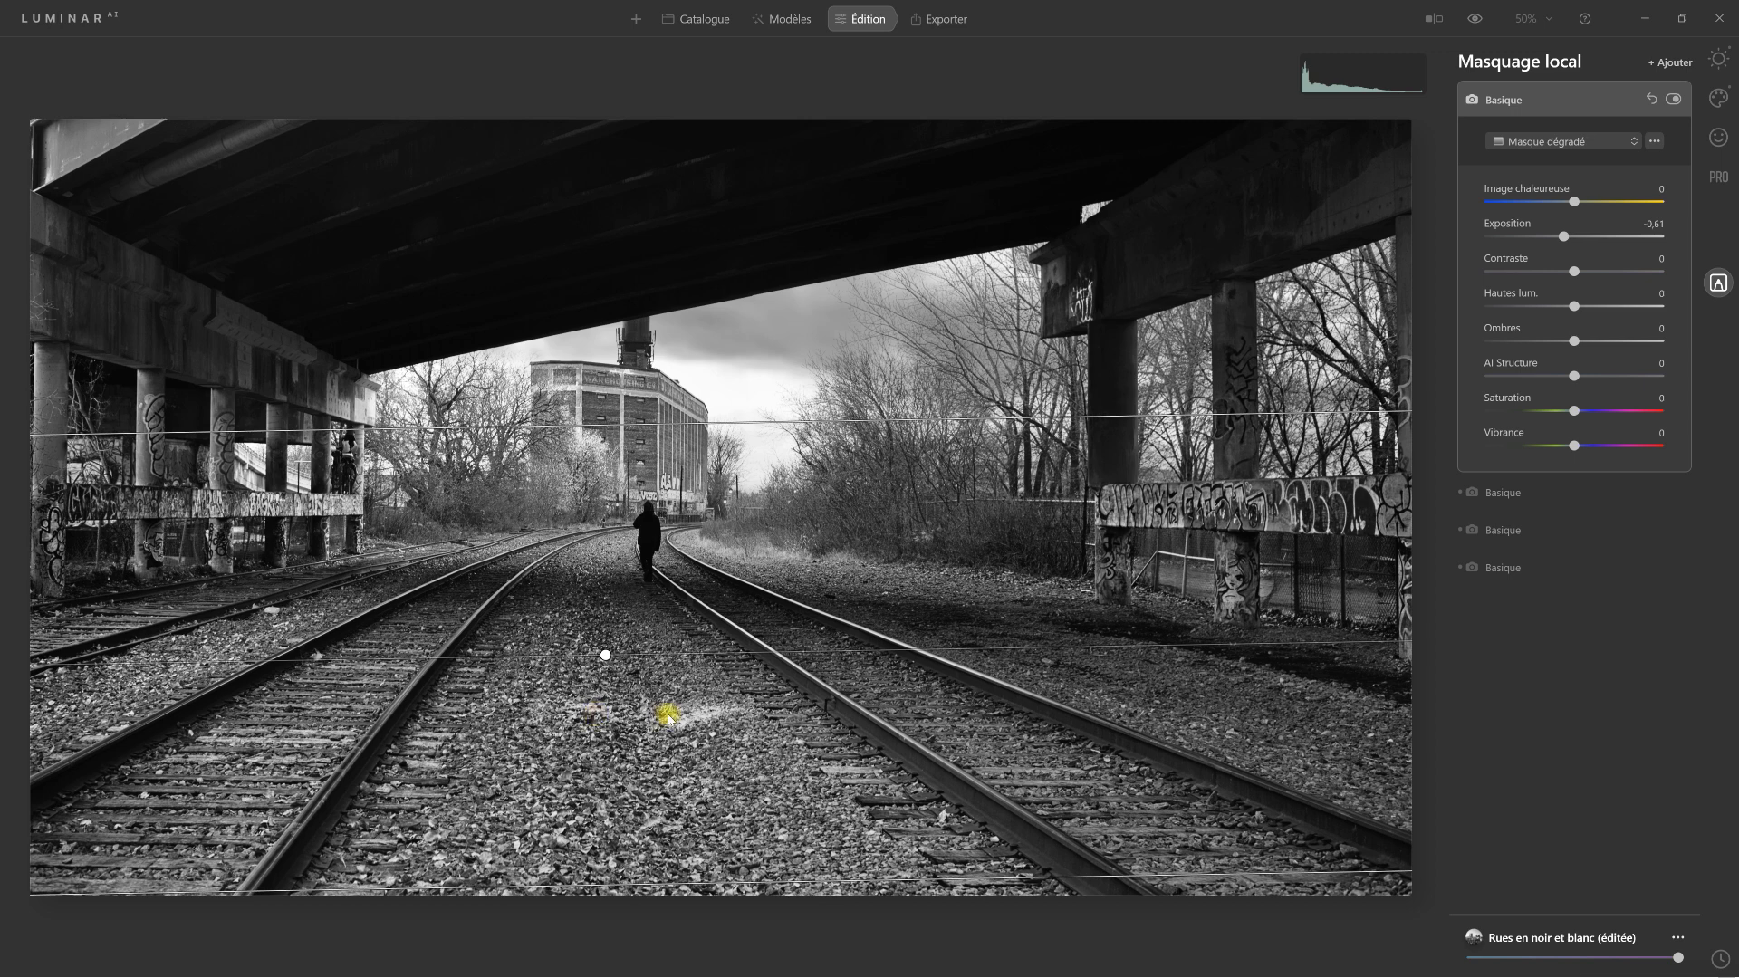
left_click(1502, 102)
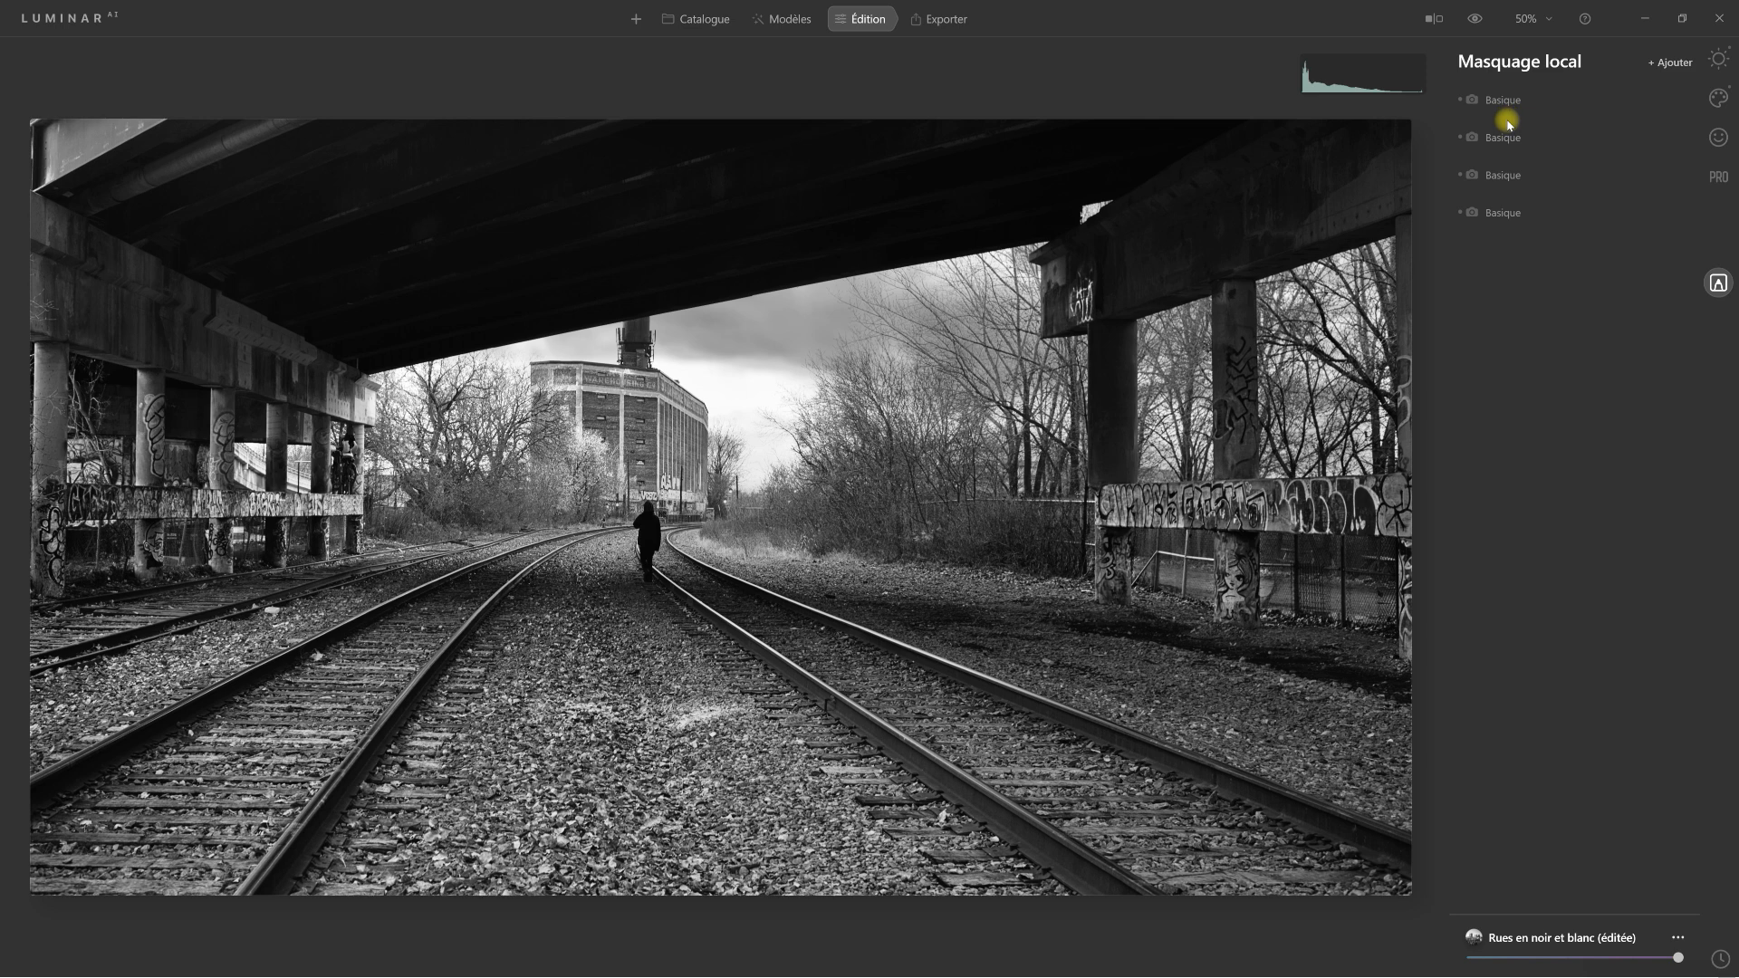
Add a painted Basique adjustment with Exposition -0,80, and set its brush to Opacité 30 and Adoucissement 73
left_click(1673, 63)
left_click(1673, 94)
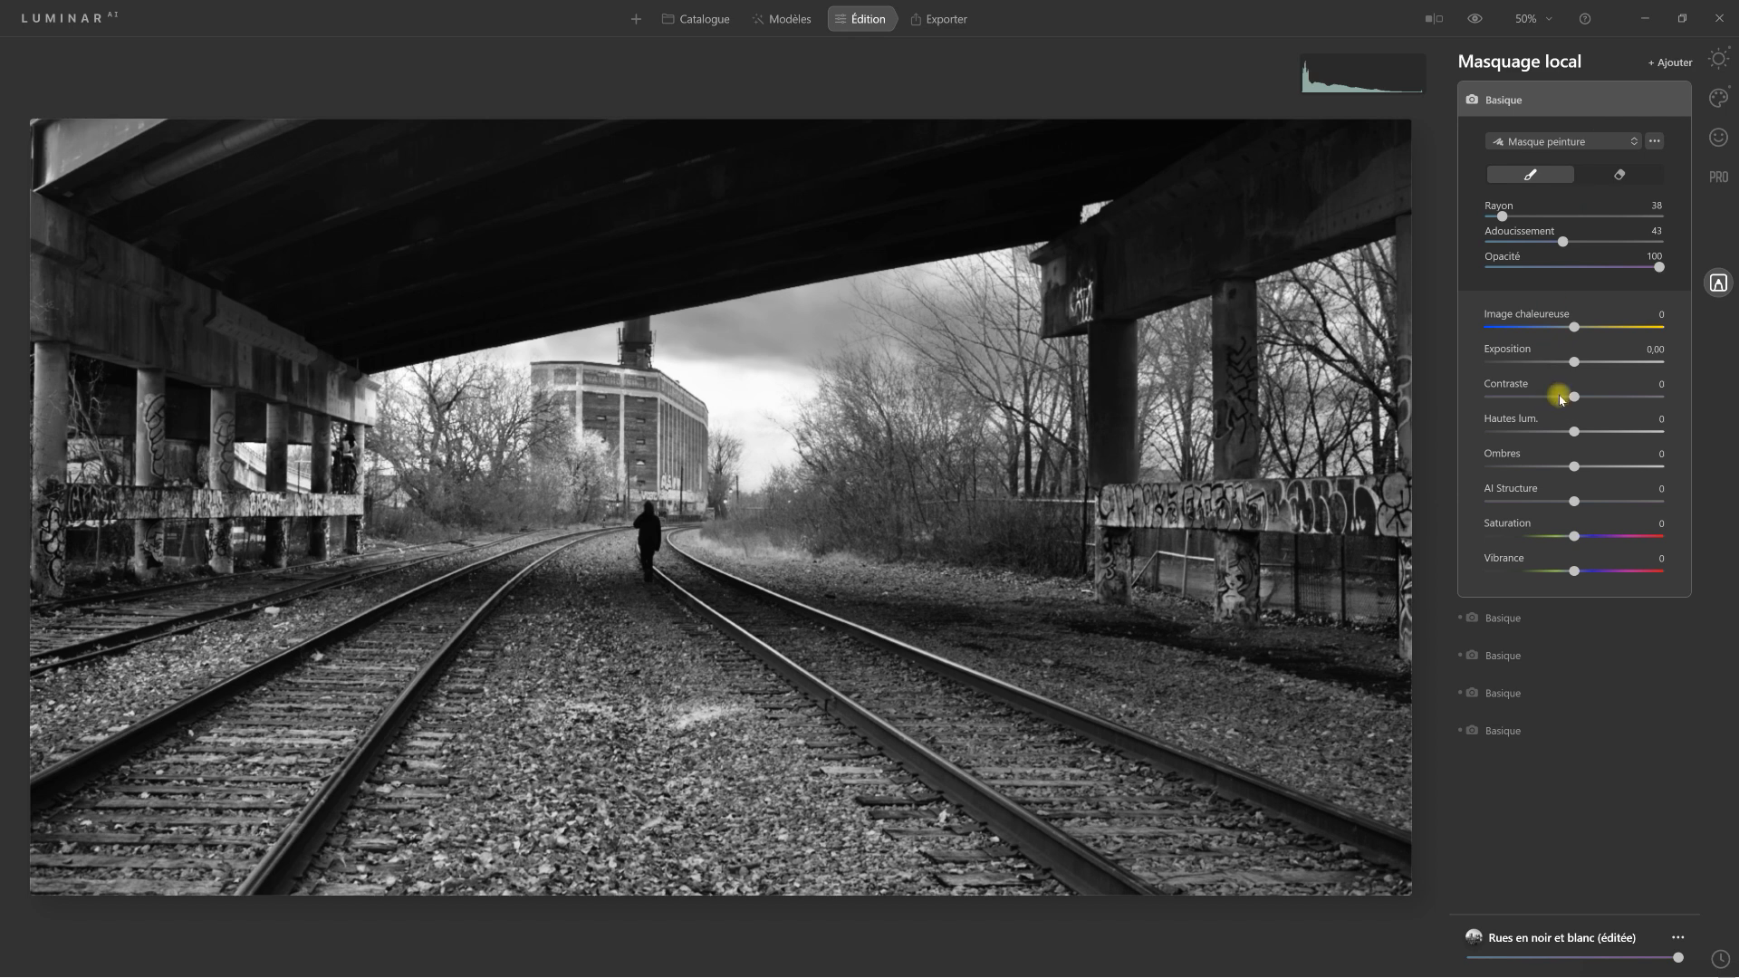
left_click_drag(1575, 368, 1563, 367)
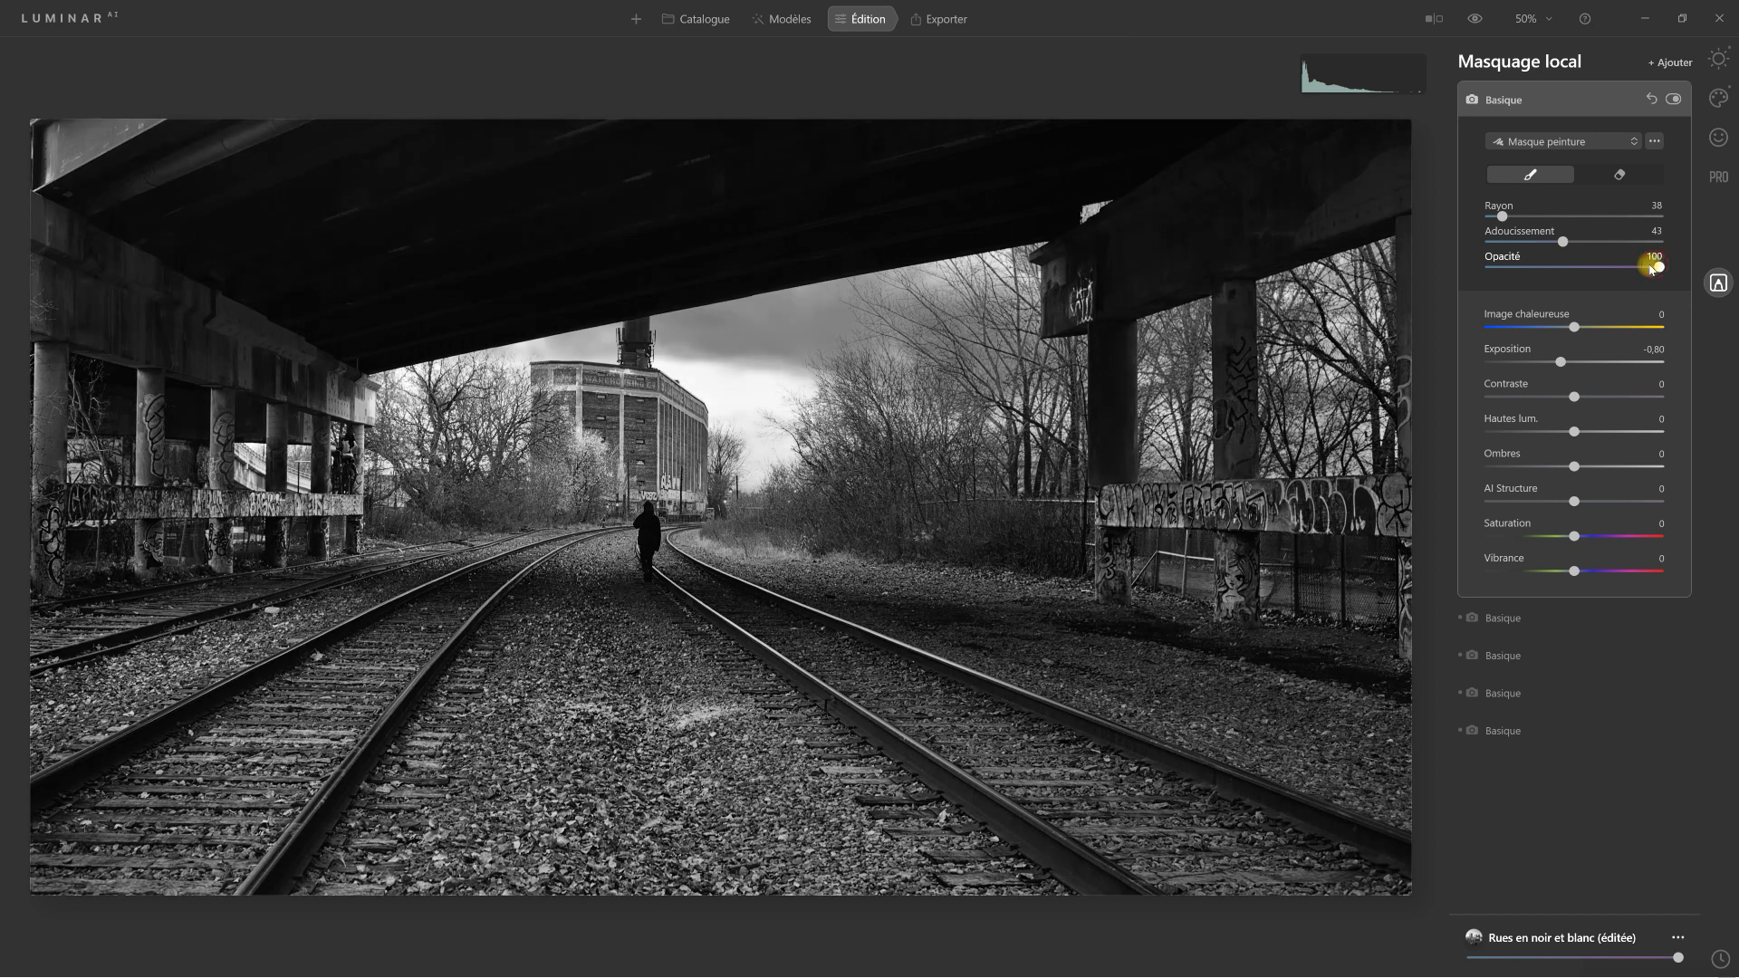
left_click_drag(1649, 268, 1546, 264)
left_click_drag(1564, 240, 1587, 237)
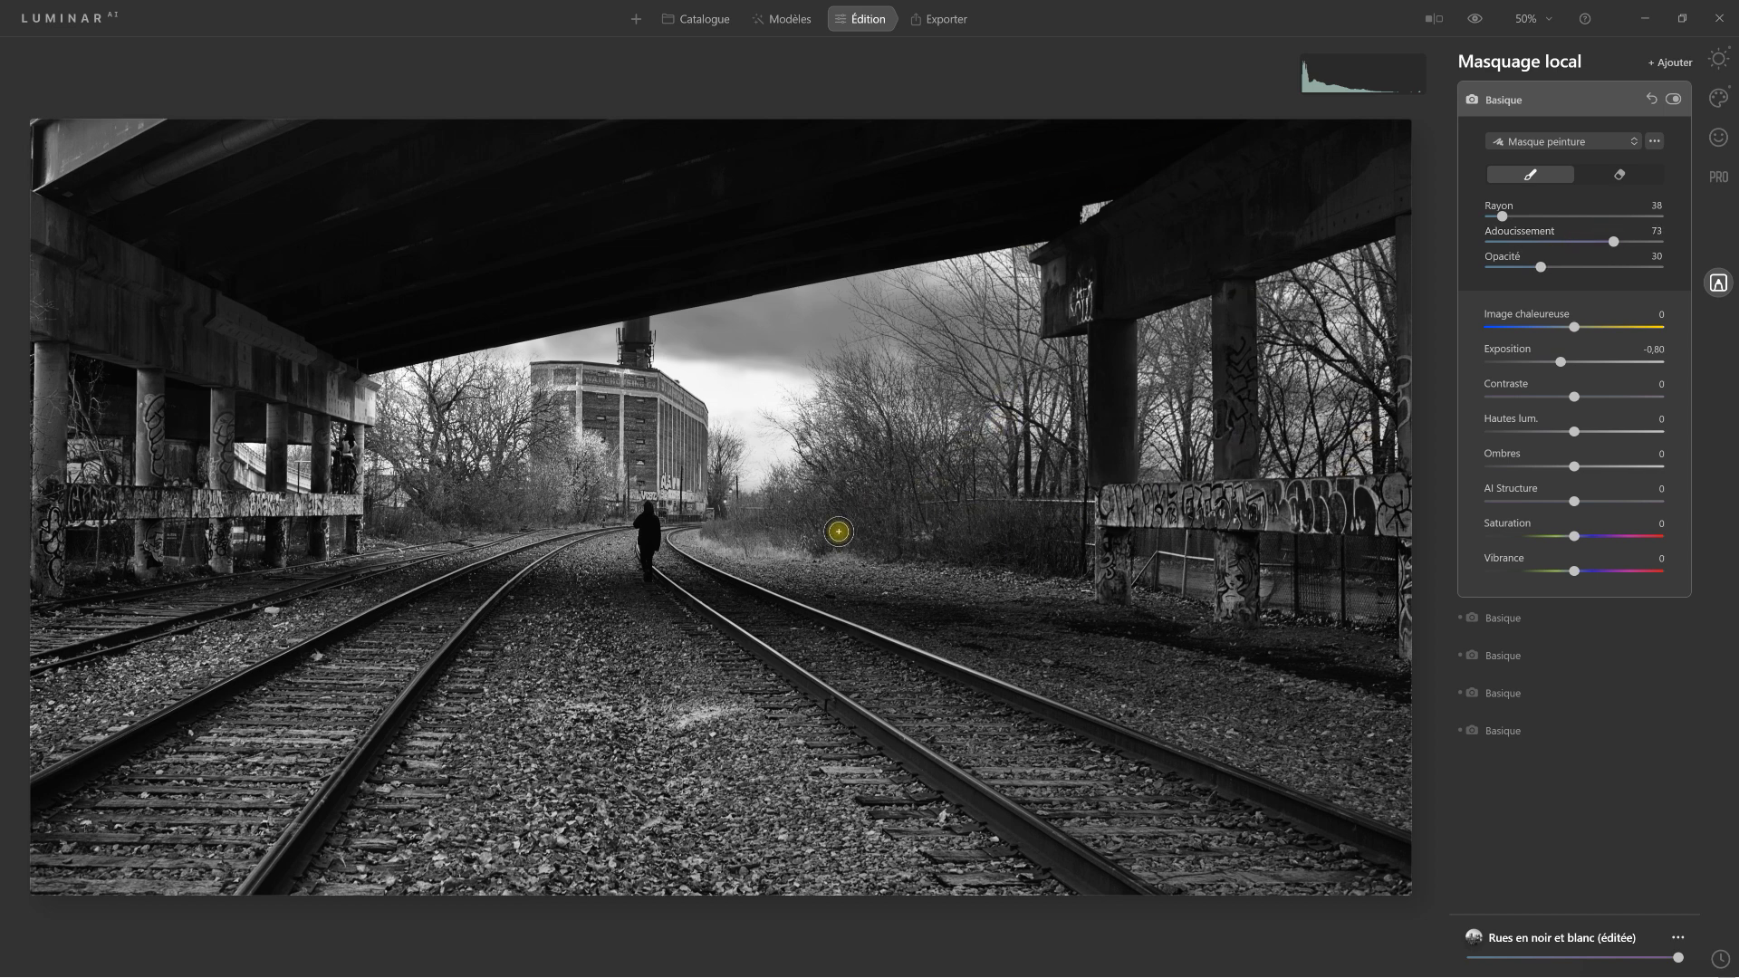
Paint over the undergrowth on both sides of the tracks and lower the adjustment's Ombres
mouse_move(847, 525)
left_mouse_down()
mouse_move(812, 524)
mouse_move(870, 538)
mouse_move(808, 509)
mouse_move(842, 519)
left_mouse_up()
mouse_move(1066, 549)
left_mouse_down()
mouse_move(997, 552)
mouse_move(1036, 532)
mouse_move(856, 513)
mouse_move(980, 513)
mouse_move(737, 511)
mouse_move(774, 529)
mouse_move(725, 534)
mouse_move(1025, 549)
mouse_move(707, 529)
mouse_move(1004, 540)
mouse_move(1049, 517)
mouse_move(913, 490)
mouse_move(871, 459)
mouse_move(894, 465)
mouse_move(866, 496)
mouse_move(852, 466)
mouse_move(832, 491)
mouse_move(825, 475)
mouse_move(847, 500)
mouse_move(866, 489)
mouse_move(1013, 544)
mouse_move(1069, 526)
mouse_move(938, 545)
mouse_move(963, 544)
mouse_move(819, 535)
left_mouse_up()
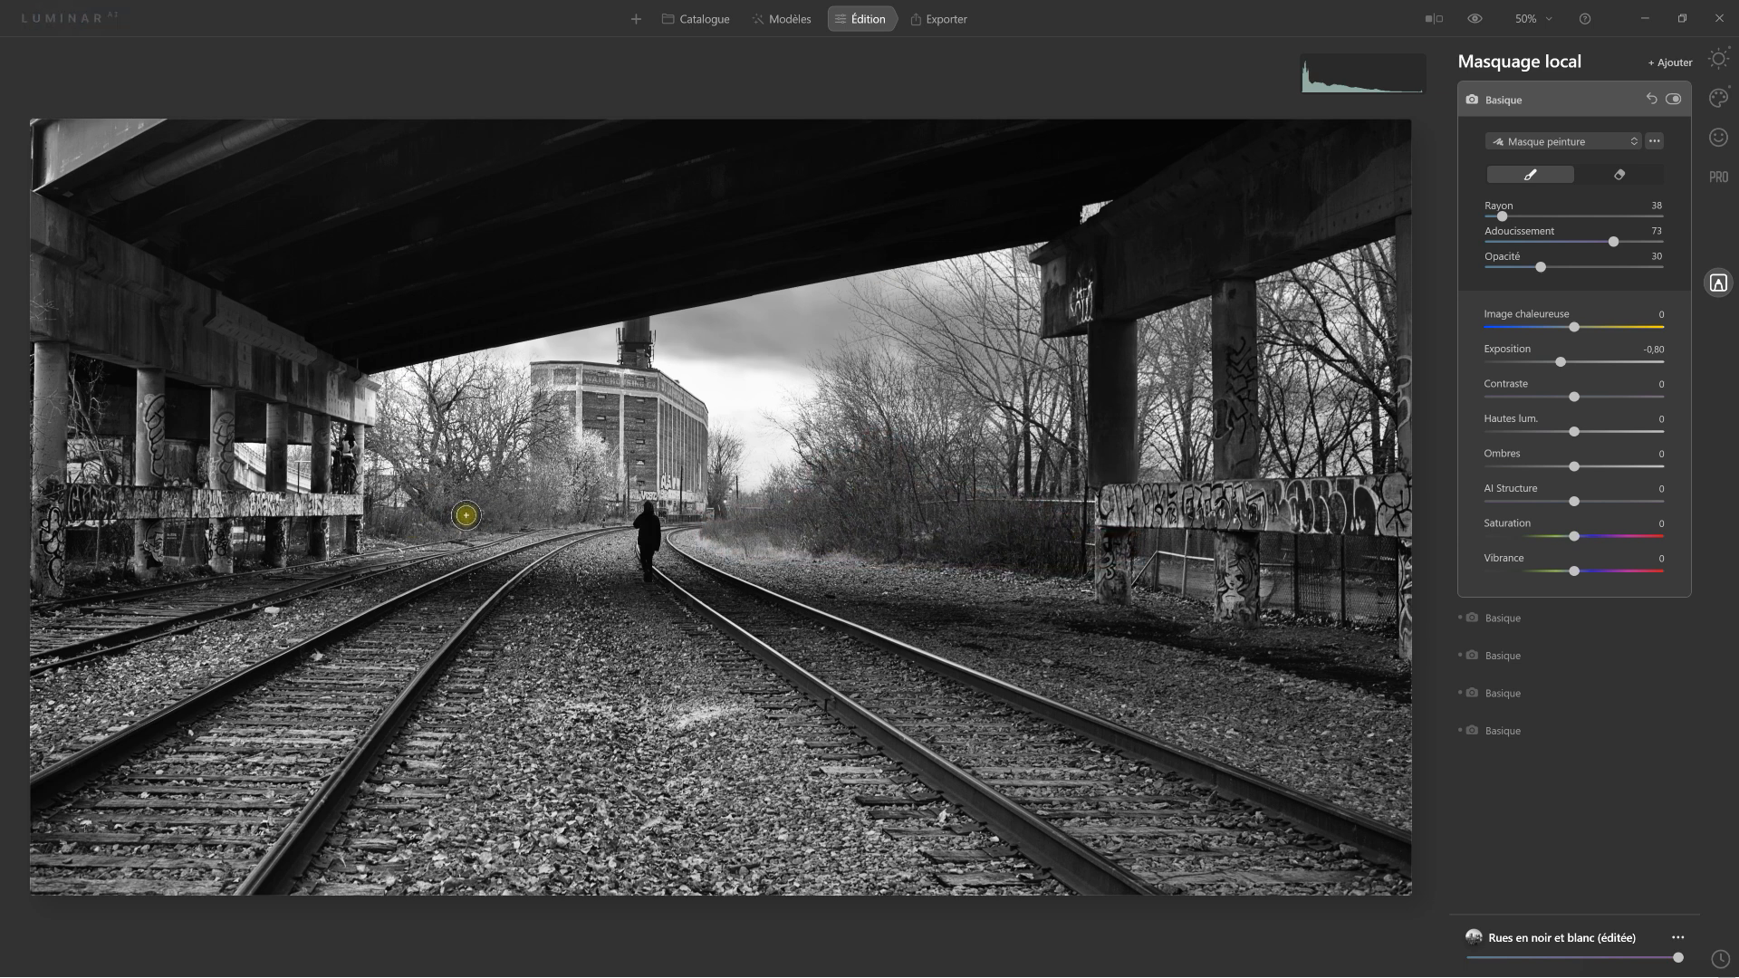
mouse_move(425, 519)
left_mouse_down()
mouse_move(380, 523)
mouse_move(513, 510)
mouse_move(465, 506)
mouse_move(472, 491)
mouse_move(440, 494)
mouse_move(543, 509)
mouse_move(549, 489)
mouse_move(446, 501)
mouse_move(410, 472)
mouse_move(543, 517)
mouse_move(586, 511)
mouse_move(534, 520)
mouse_move(432, 483)
mouse_move(411, 529)
left_mouse_up()
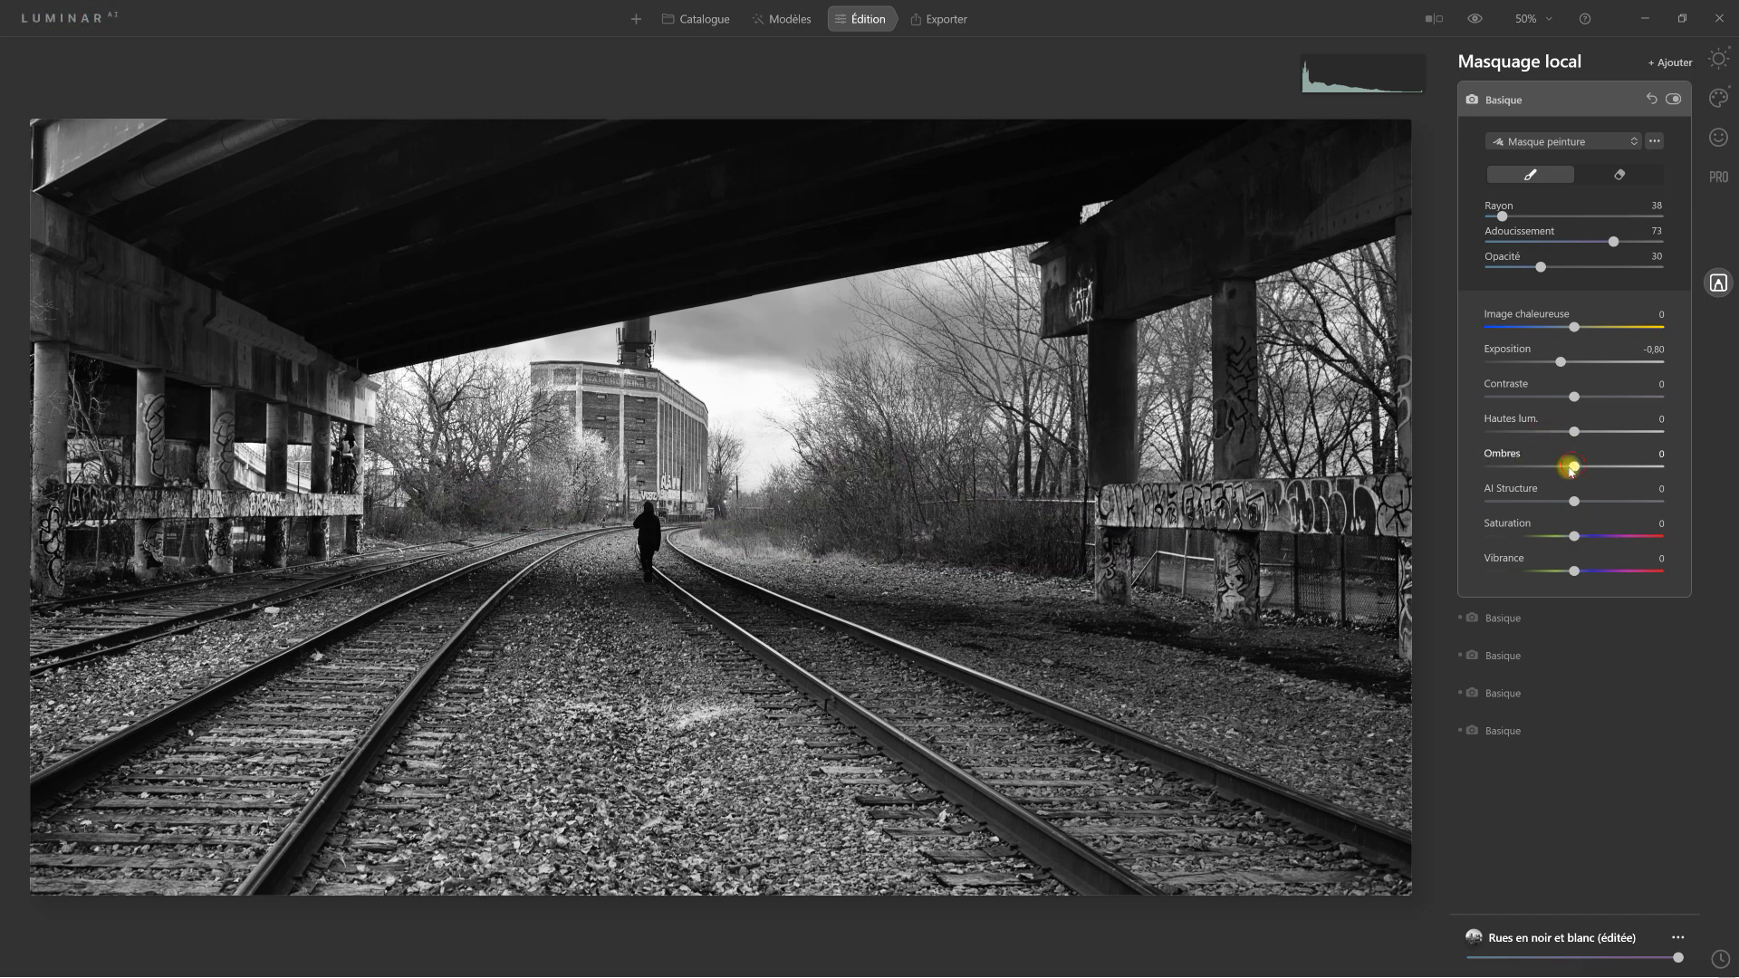
mouse_move(1558, 473)
left_mouse_down()
mouse_move(1583, 472)
mouse_move(1533, 472)
left_mouse_up()
left_click(1718, 283)
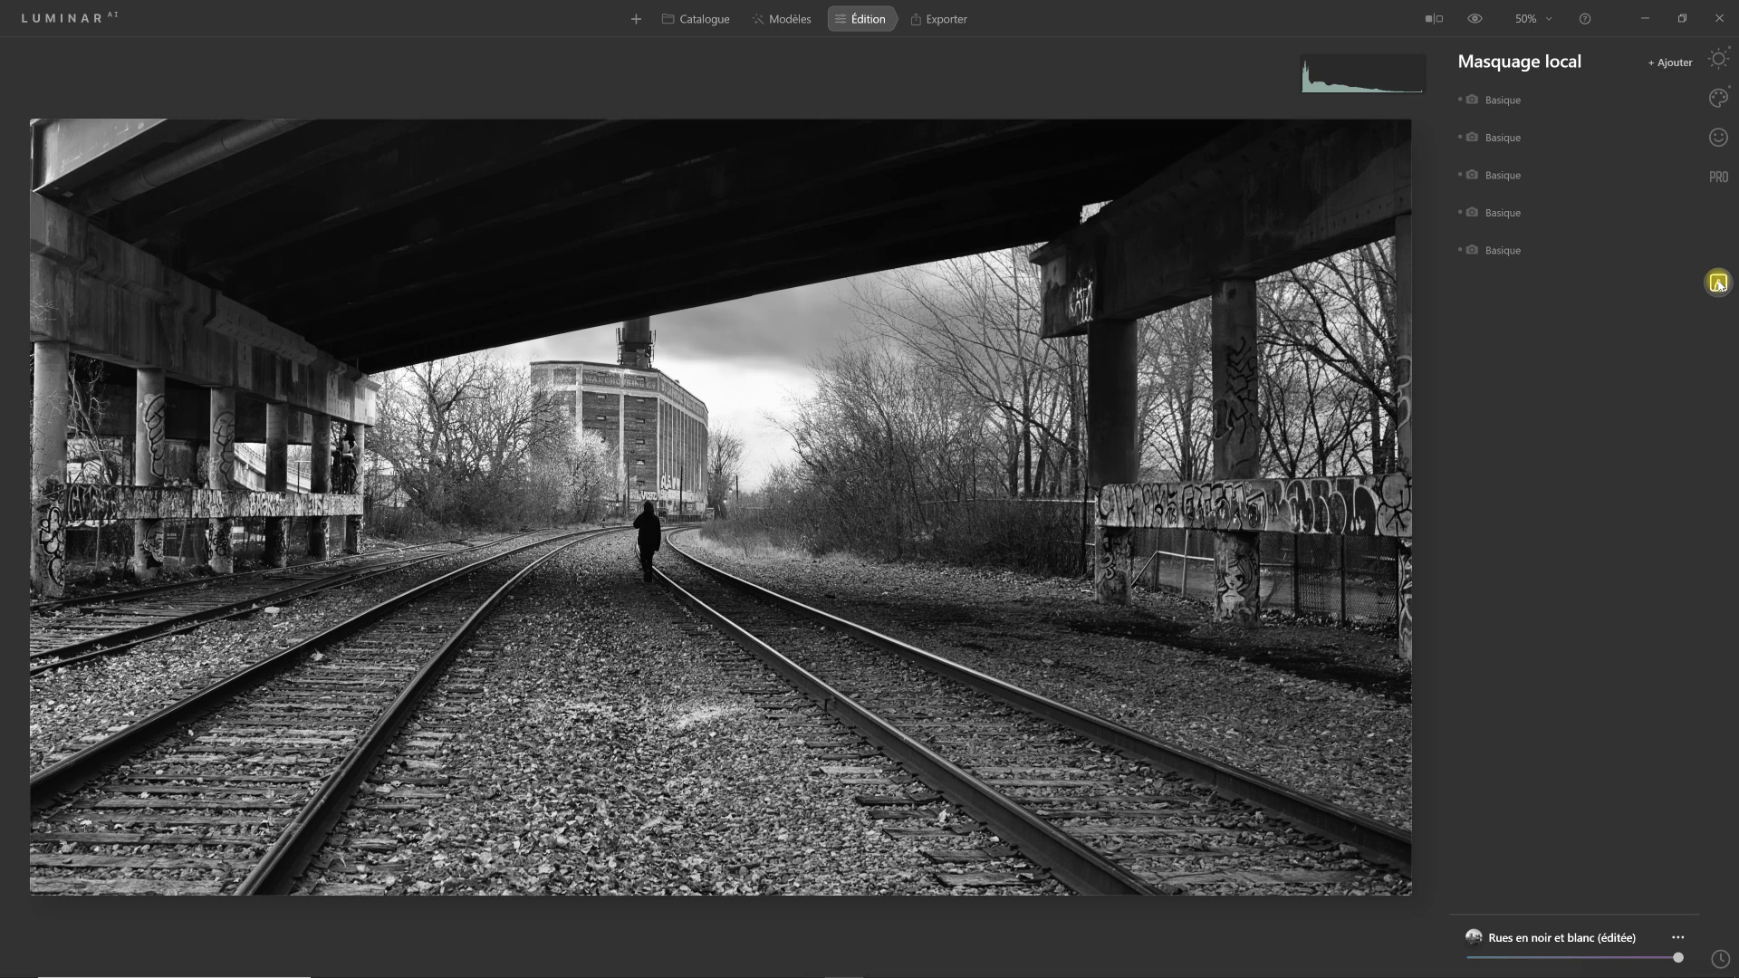
Add another Basique adjustment with Masque peinture in painting mode, and set its Ombres to 30
left_click(1673, 64)
left_click(1667, 96)
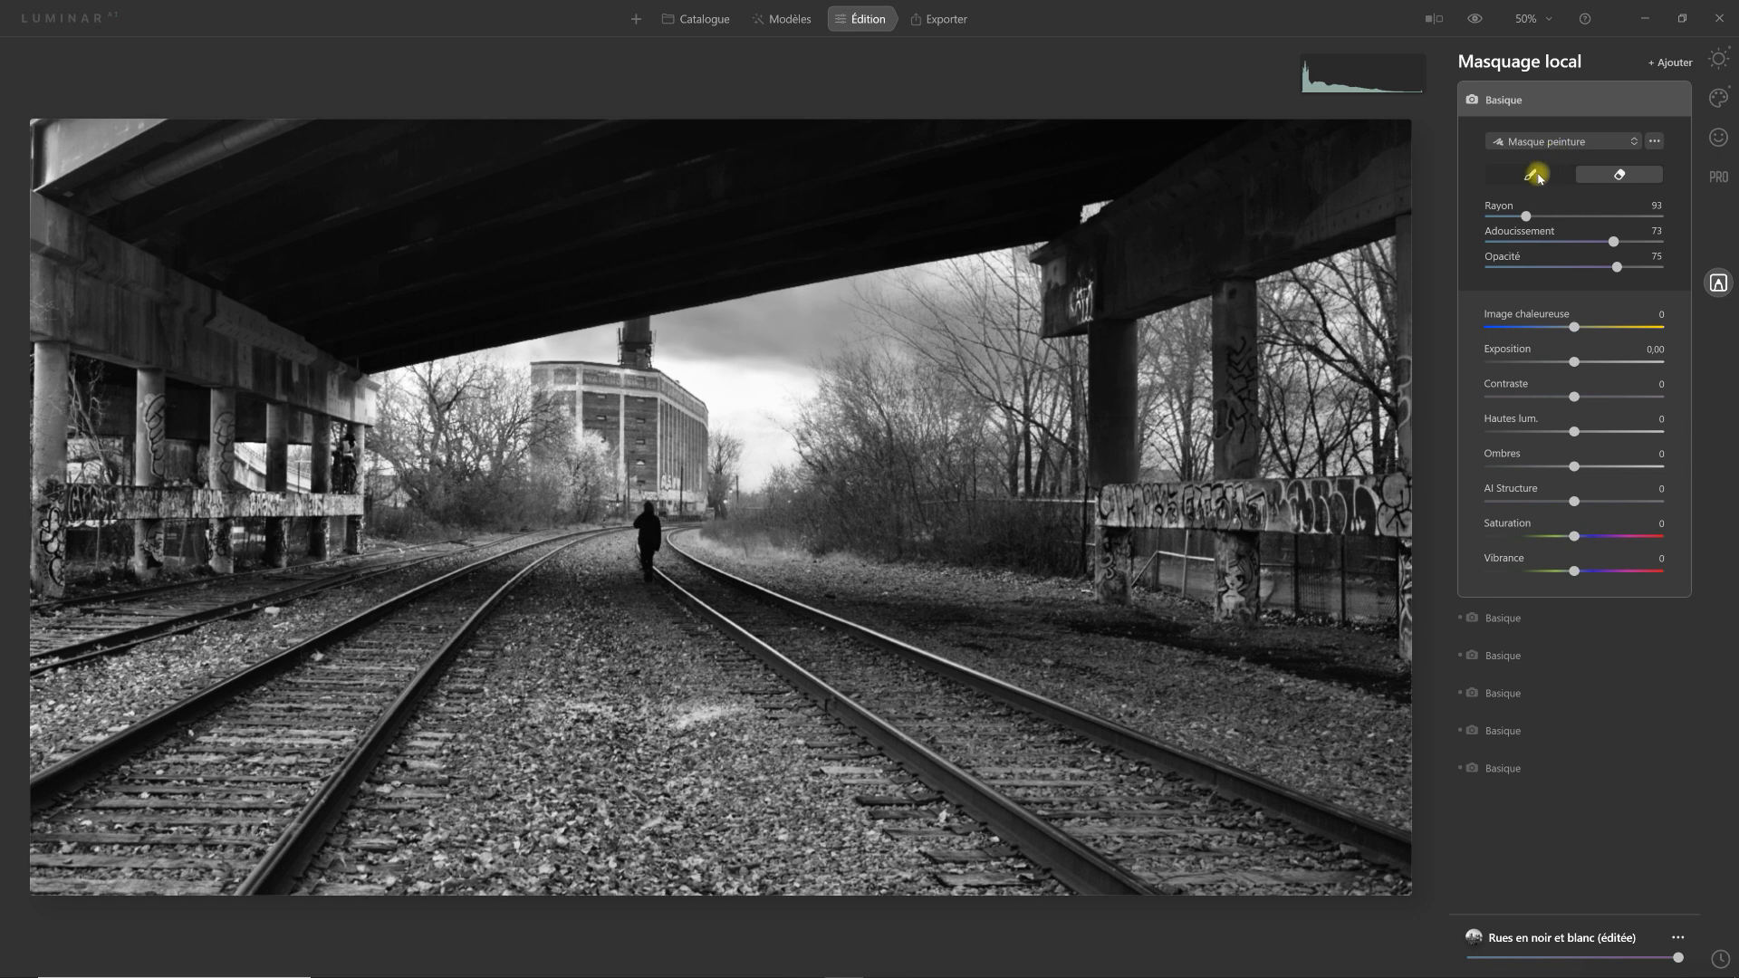
left_click(1537, 177)
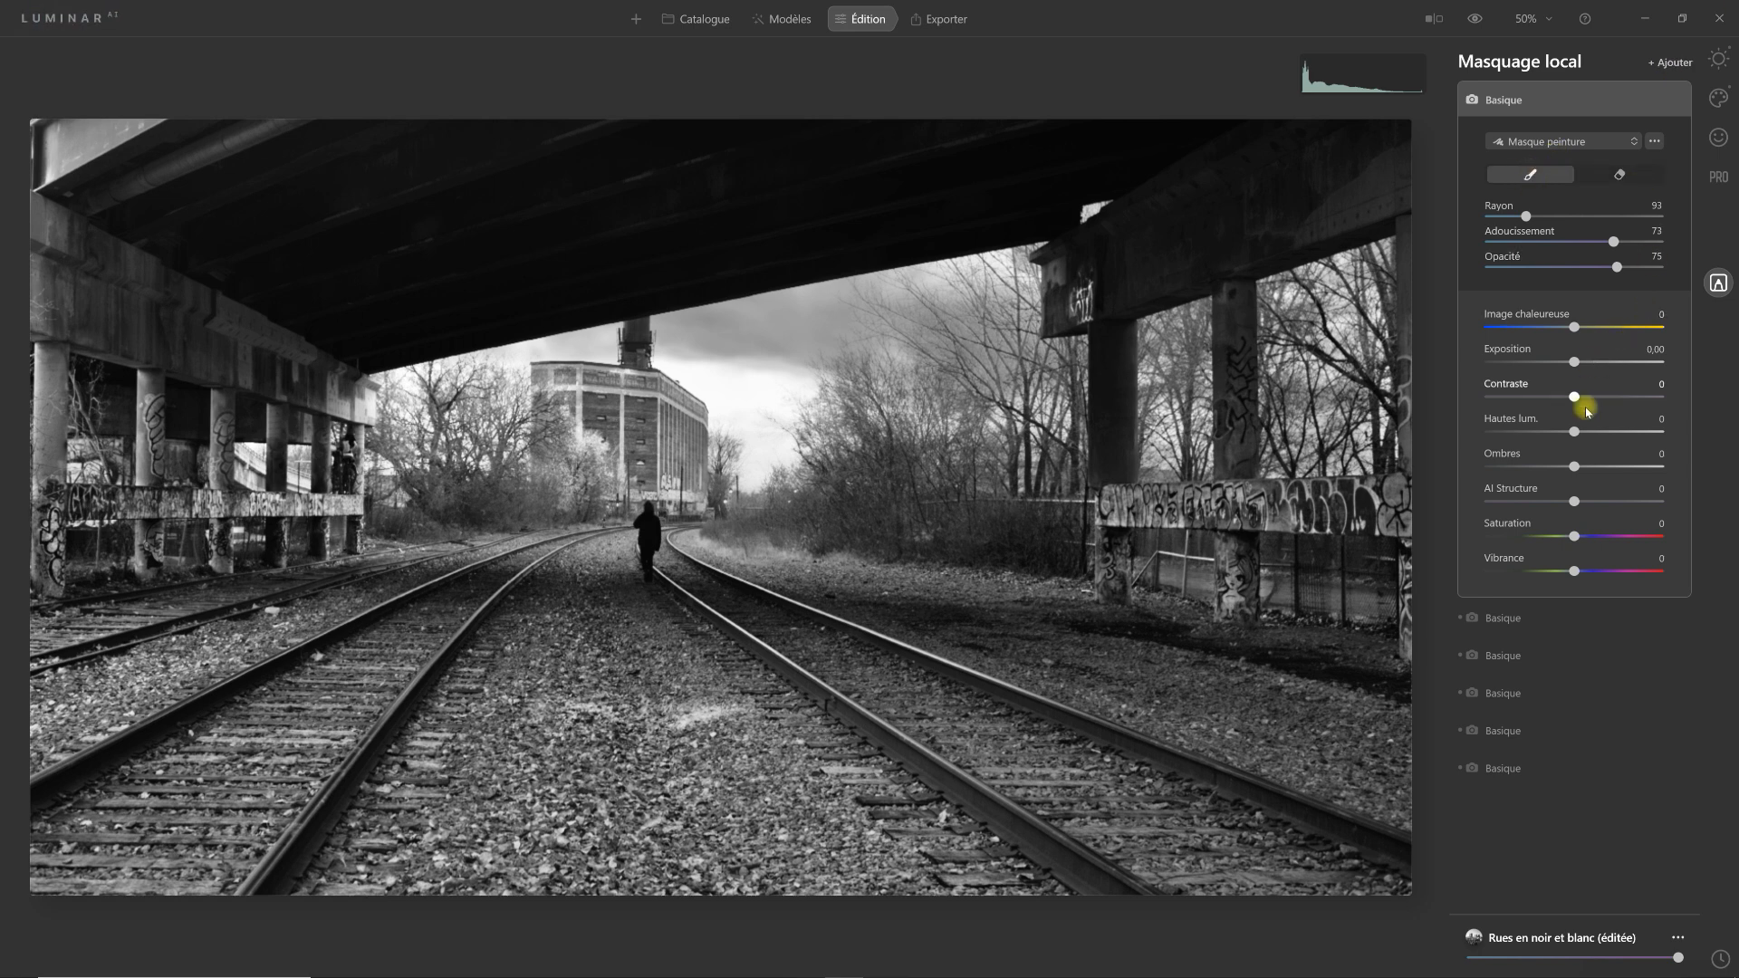
left_click_drag(1574, 467, 1594, 470)
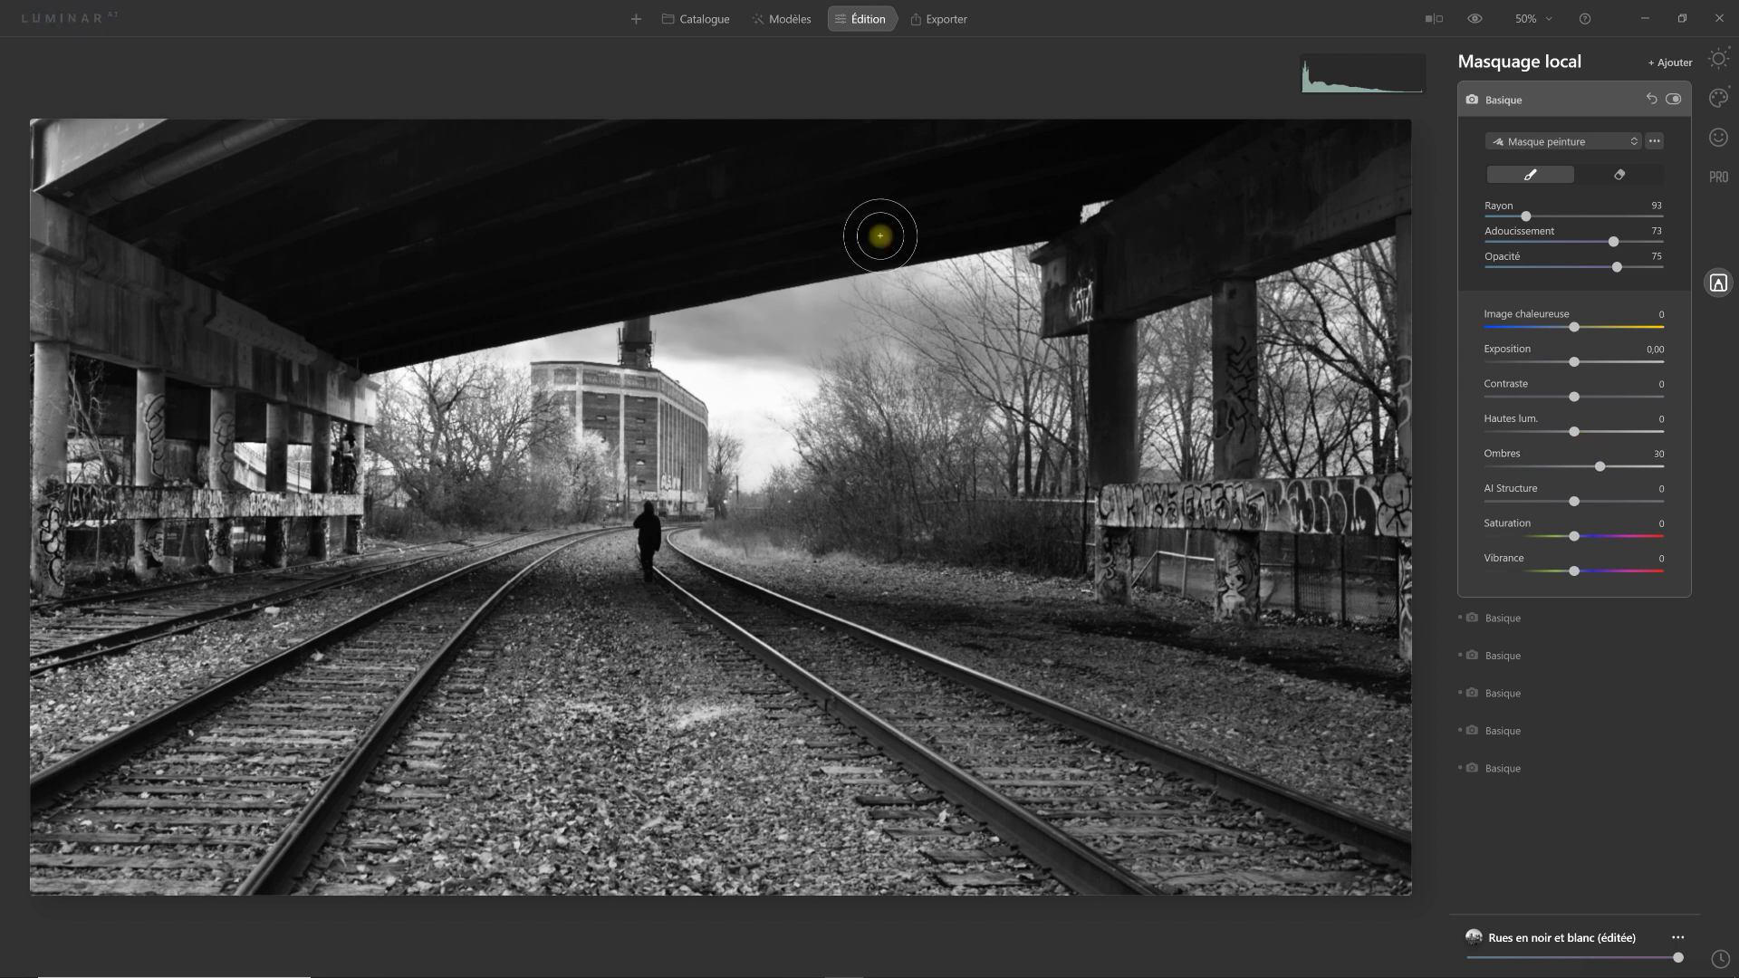
Set the brush Opacité to 78 and paint over the dark underside of the bridge
left_click_drag(357, 271, 372, 280)
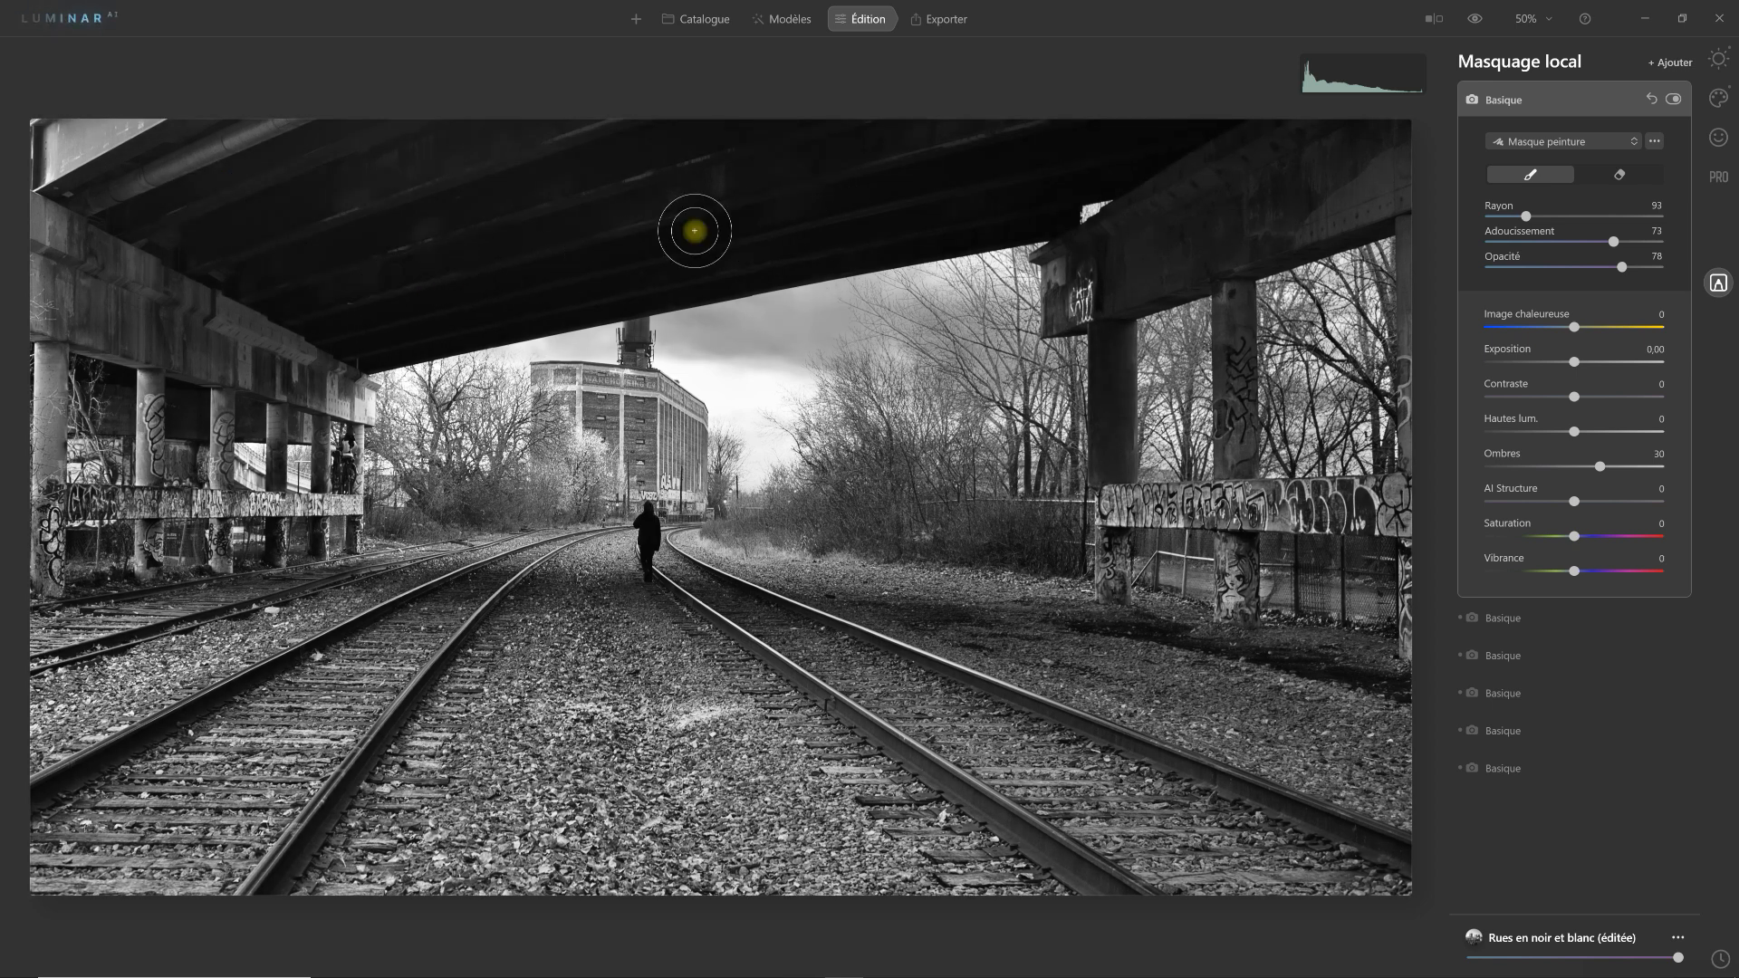
mouse_move(947, 148)
left_mouse_down()
mouse_move(670, 184)
mouse_move(848, 163)
mouse_move(635, 154)
mouse_move(398, 181)
left_mouse_up()
mouse_move(232, 242)
left_mouse_down()
mouse_move(357, 295)
mouse_move(555, 296)
mouse_move(1023, 181)
mouse_move(1056, 144)
left_mouse_up()
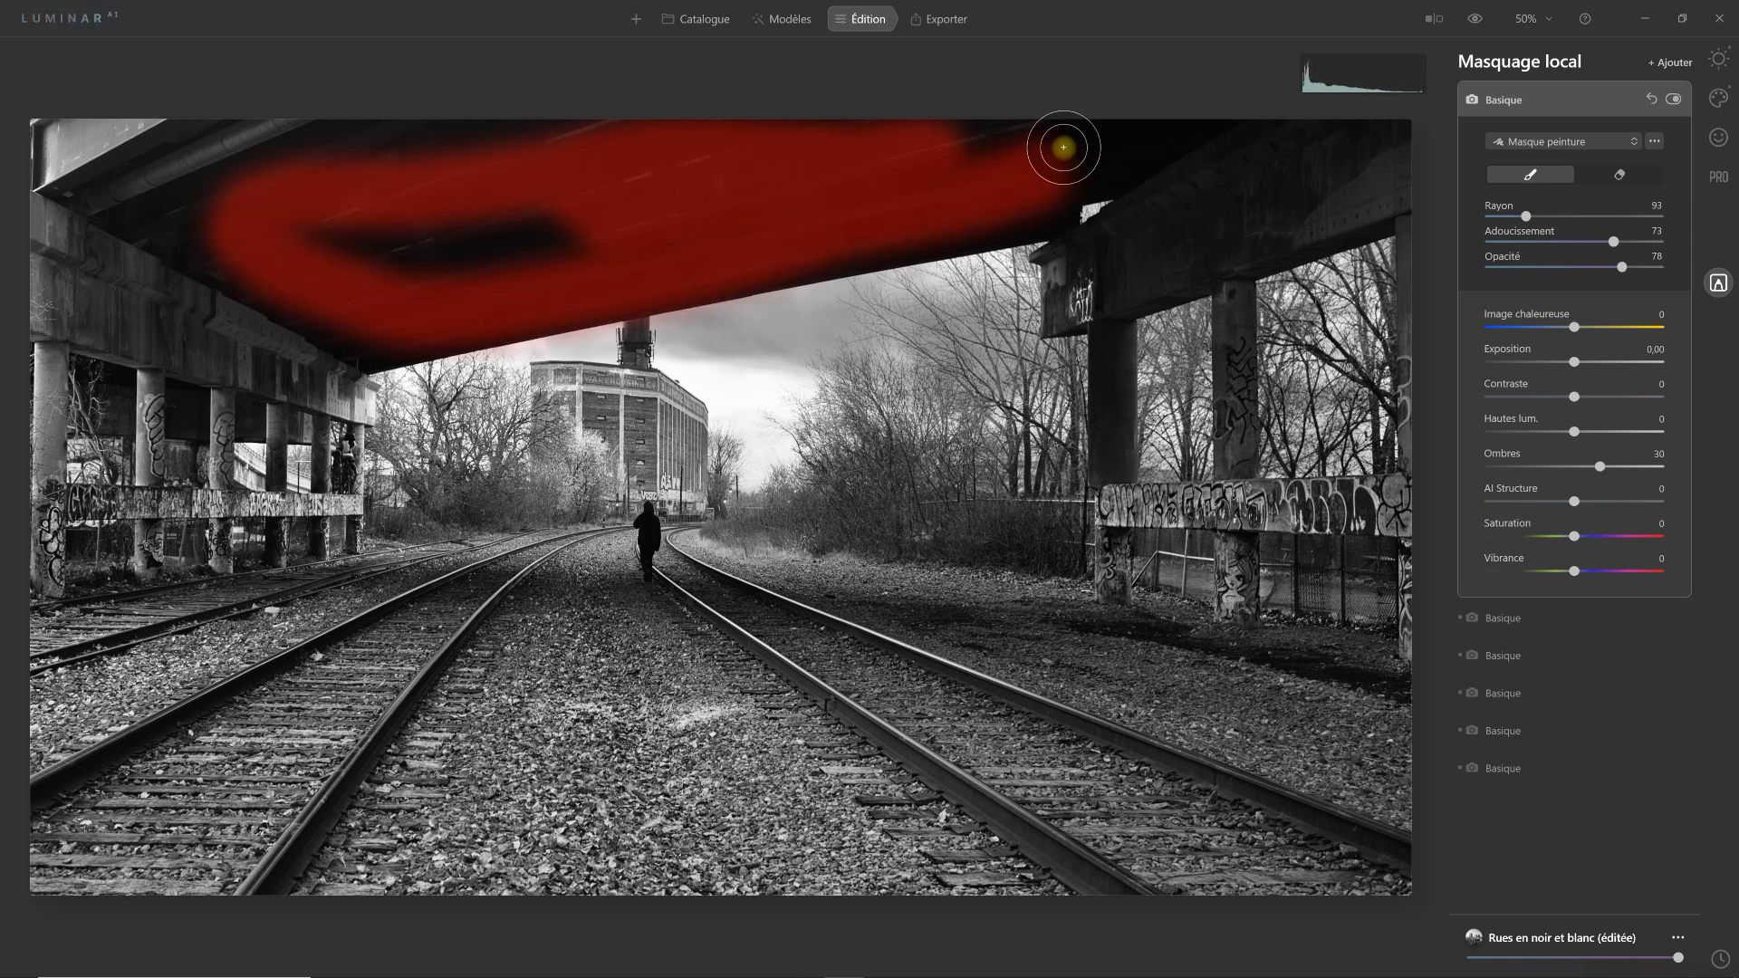
mouse_move(173, 223)
left_mouse_down()
mouse_move(507, 245)
mouse_move(353, 288)
mouse_move(530, 238)
mouse_move(370, 305)
mouse_move(376, 324)
mouse_move(1131, 146)
mouse_move(605, 149)
mouse_move(528, 260)
mouse_move(574, 241)
mouse_move(554, 134)
mouse_move(395, 142)
left_mouse_up()
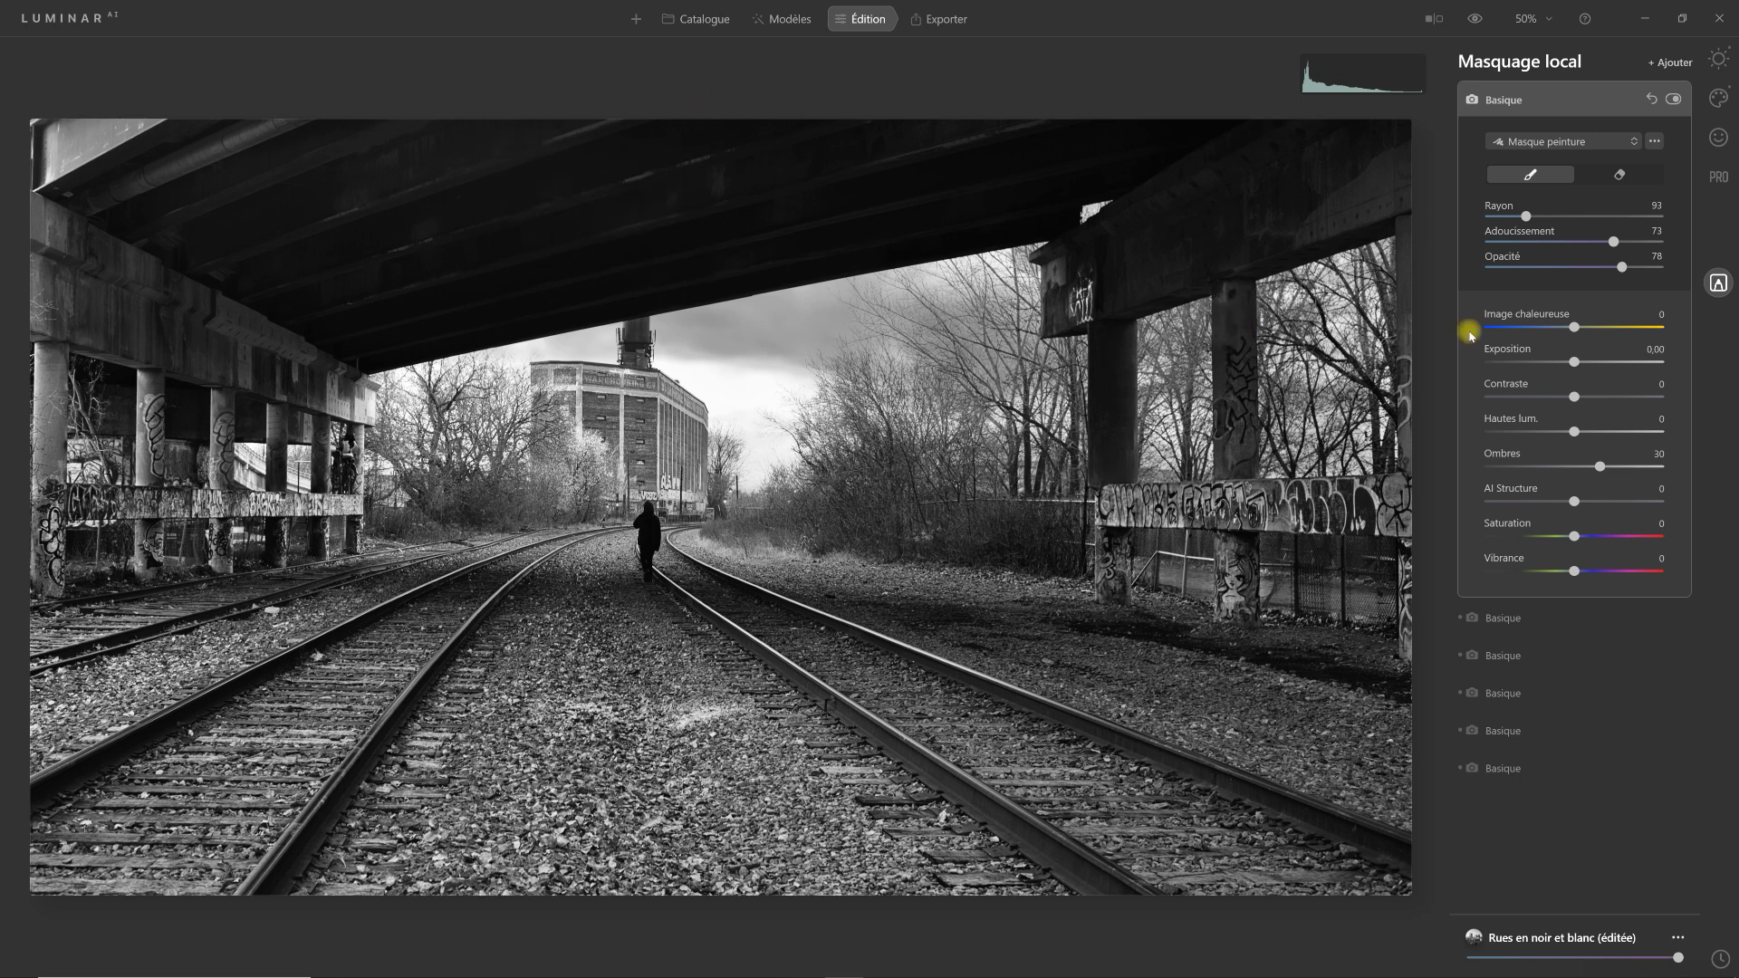
Add another Basique adjustment with Exposition 0,29, Contraste 22, Ombres 12 and AI Structure 33
left_click(1676, 63)
left_click(1675, 95)
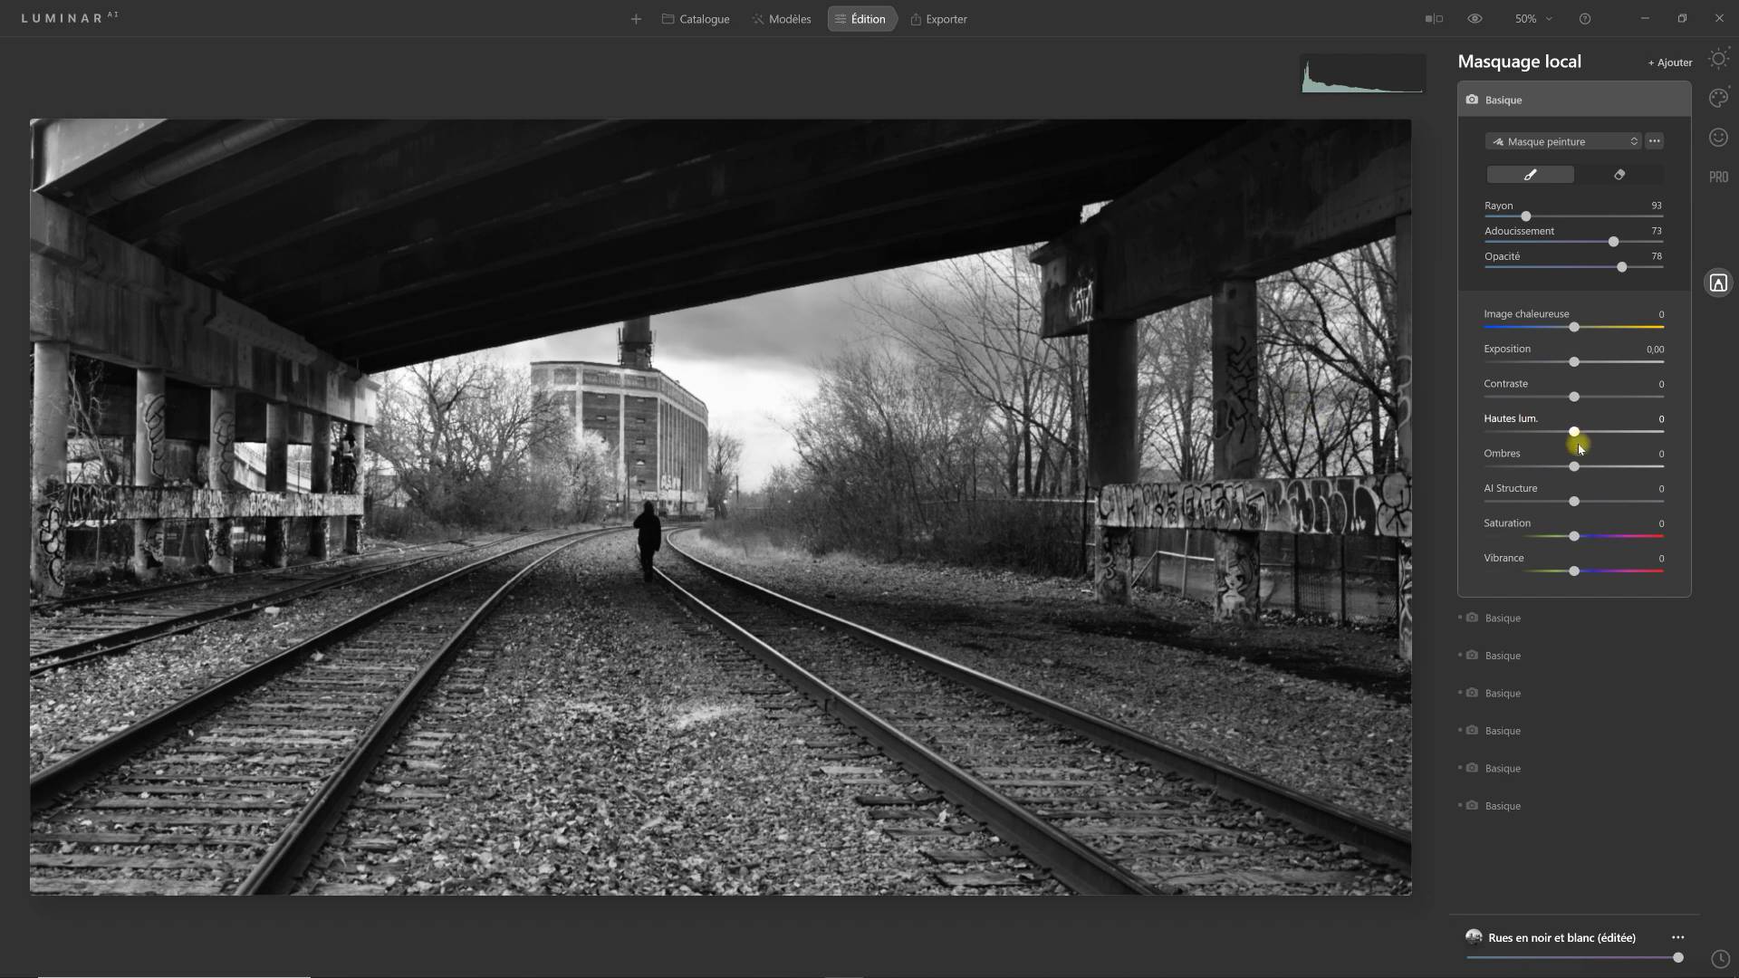
left_click_drag(1575, 468, 1588, 469)
left_click_drag(1594, 398, 1596, 399)
left_click_drag(1574, 499, 1603, 501)
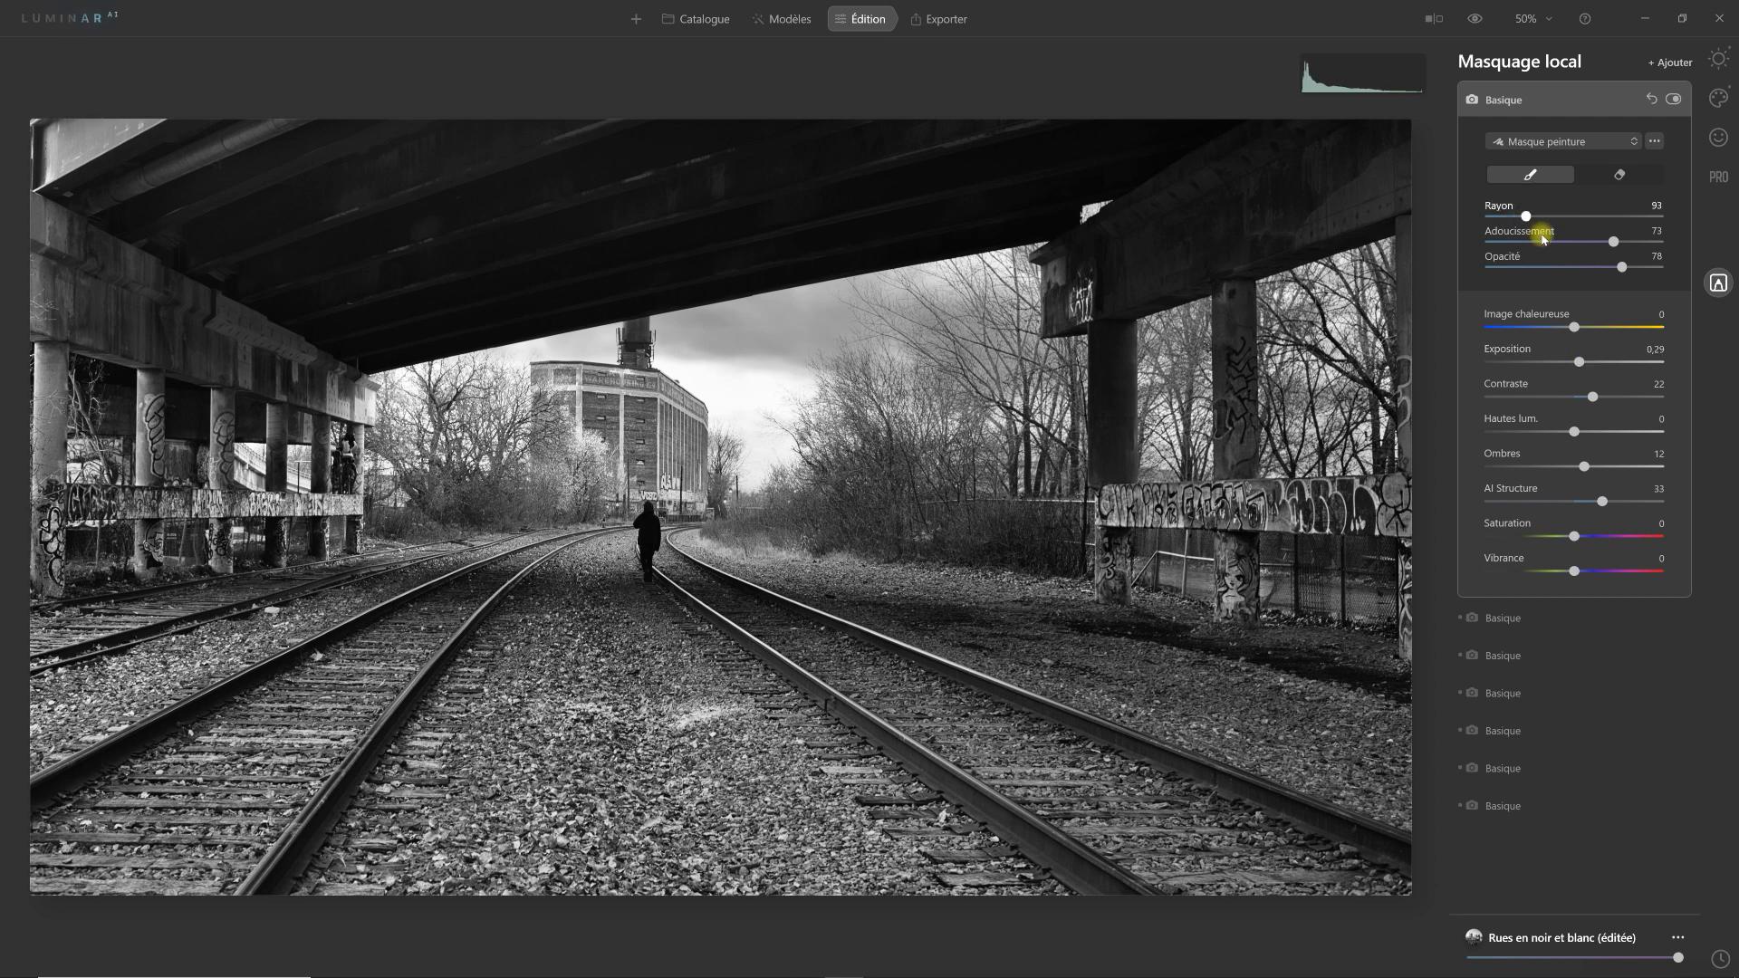
Set the brush Opacité to 84 and Adoucissement to 74, and paint between the rails of the left track
mouse_move(1621, 268)
left_mouse_down()
mouse_move(1654, 272)
mouse_move(1633, 269)
left_mouse_up()
left_click_drag(1612, 243, 1614, 240)
mouse_move(409, 623)
left_mouse_down()
mouse_move(450, 597)
mouse_move(181, 850)
mouse_move(454, 571)
mouse_move(195, 778)
mouse_move(50, 861)
mouse_move(185, 867)
mouse_move(416, 640)
mouse_move(228, 759)
left_mouse_up()
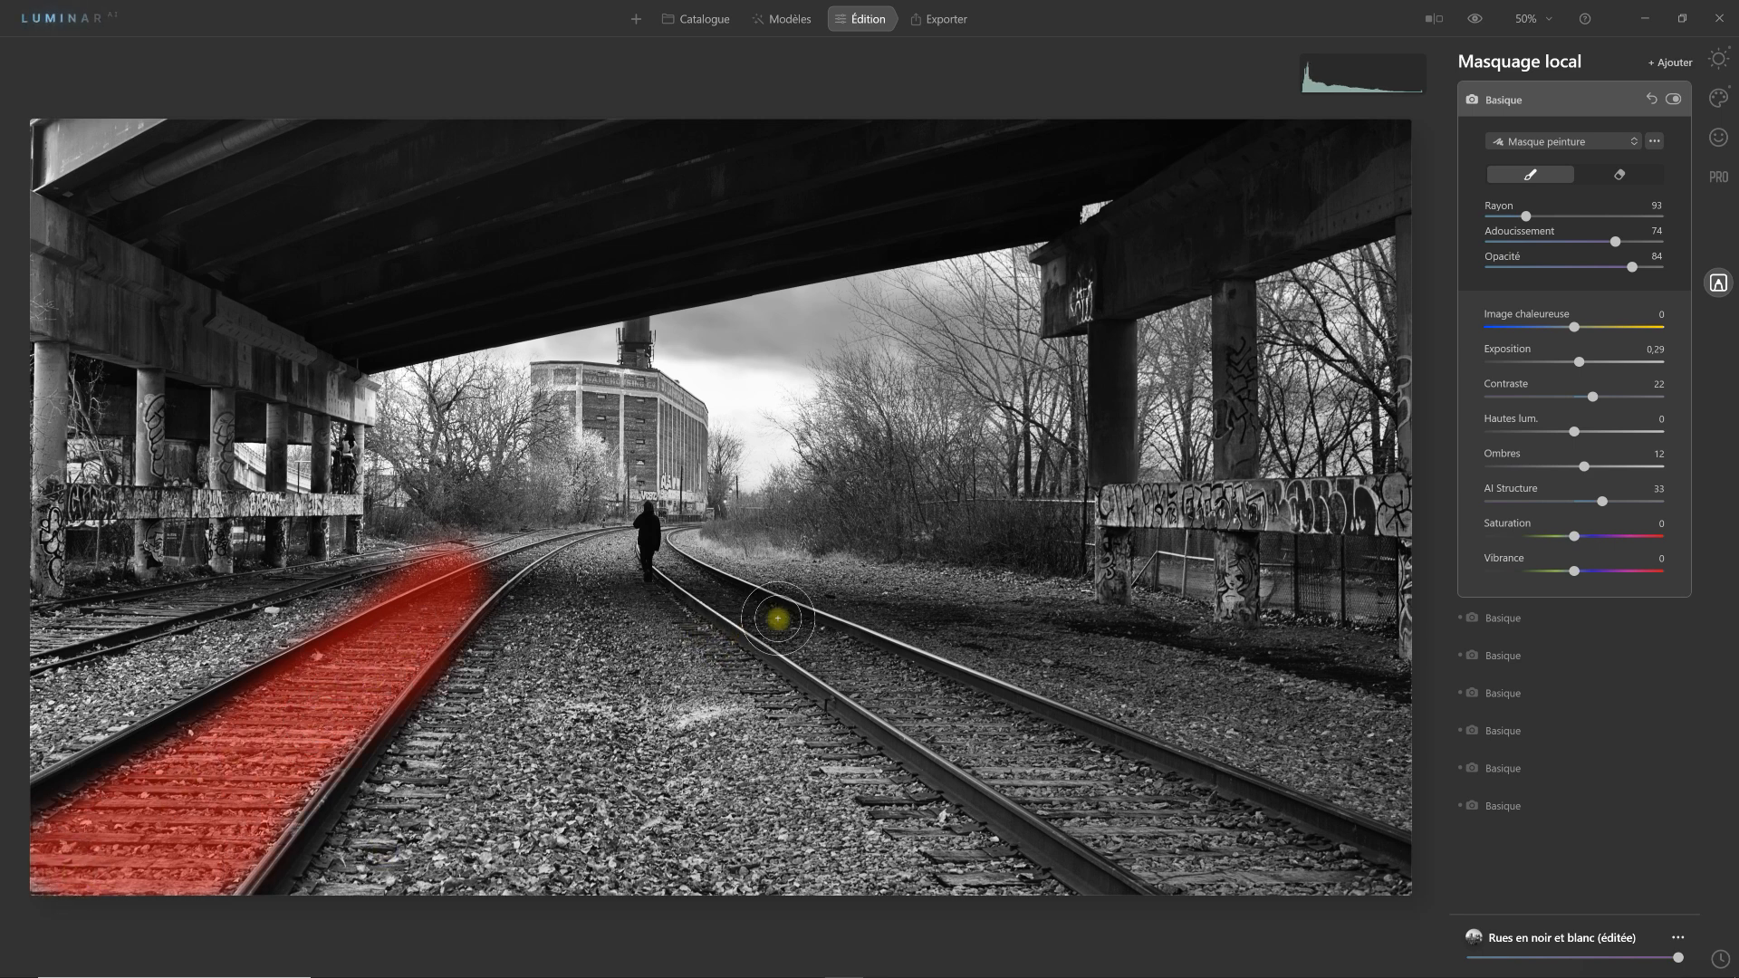
Paint between the right track's rails, using a Rayon of 57 for the far section, and set the adjustment's Exposition to 0,11
left_click_drag(827, 652, 1227, 854)
mouse_move(1324, 890)
left_mouse_down()
mouse_move(1123, 832)
mouse_move(1070, 778)
mouse_move(906, 694)
mouse_move(1322, 872)
mouse_move(1275, 858)
left_mouse_up()
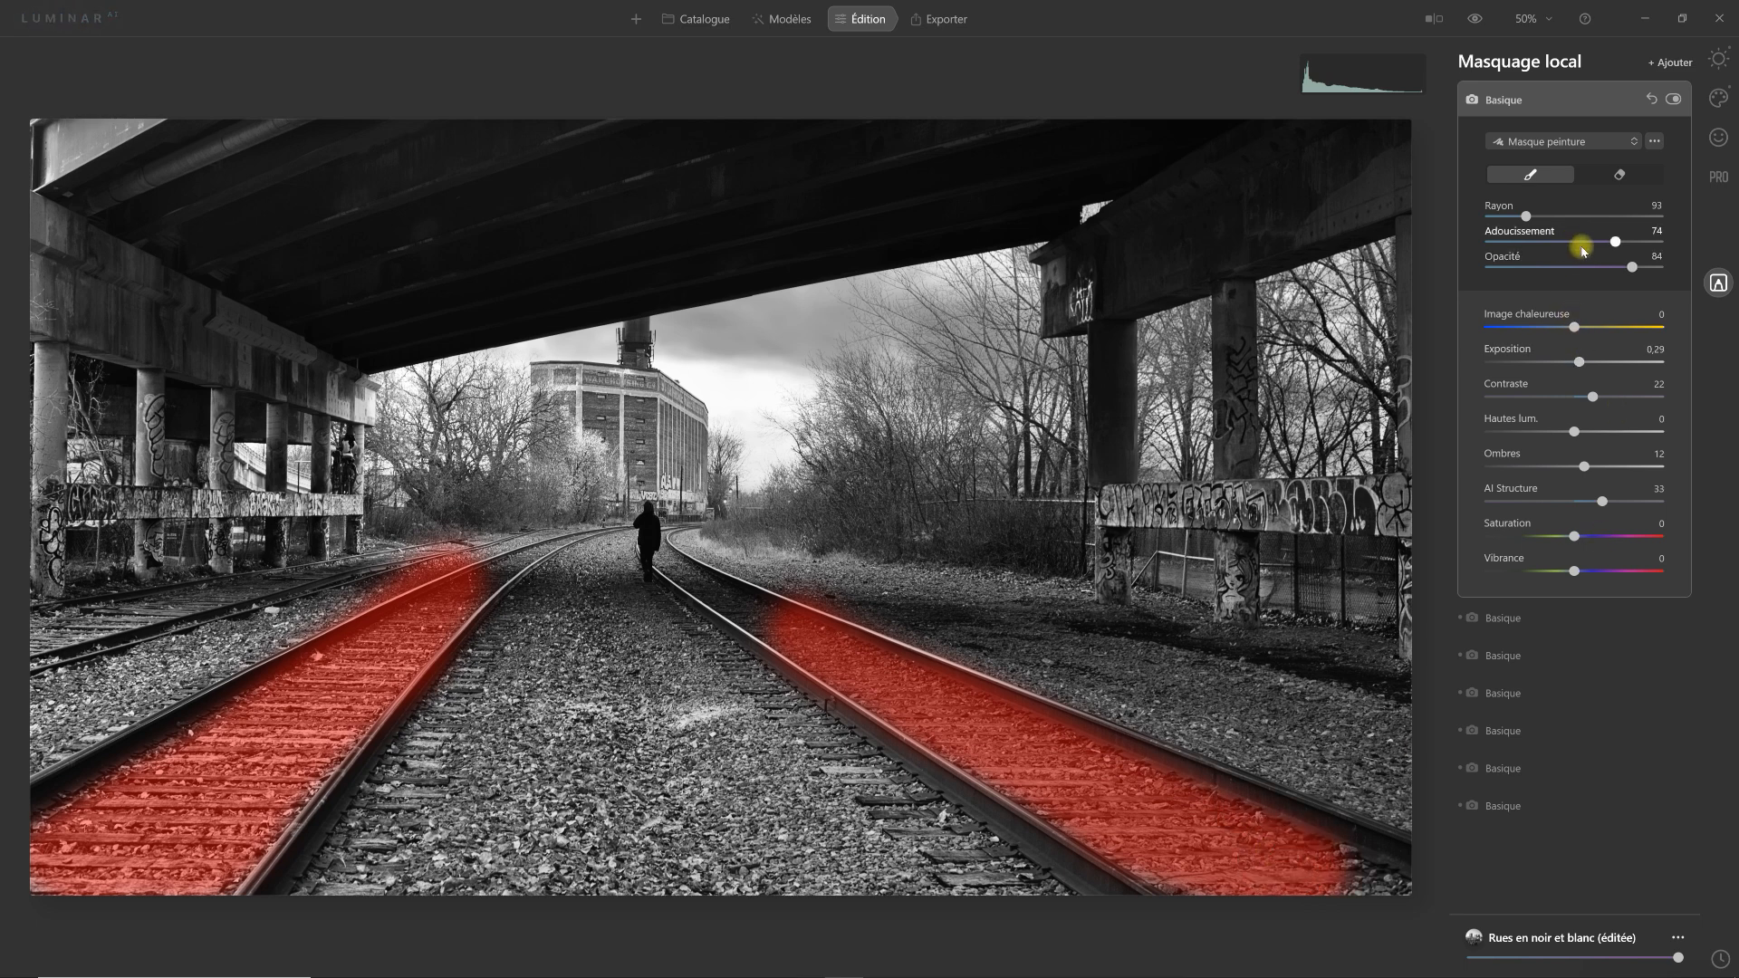
left_click_drag(1524, 217, 1510, 216)
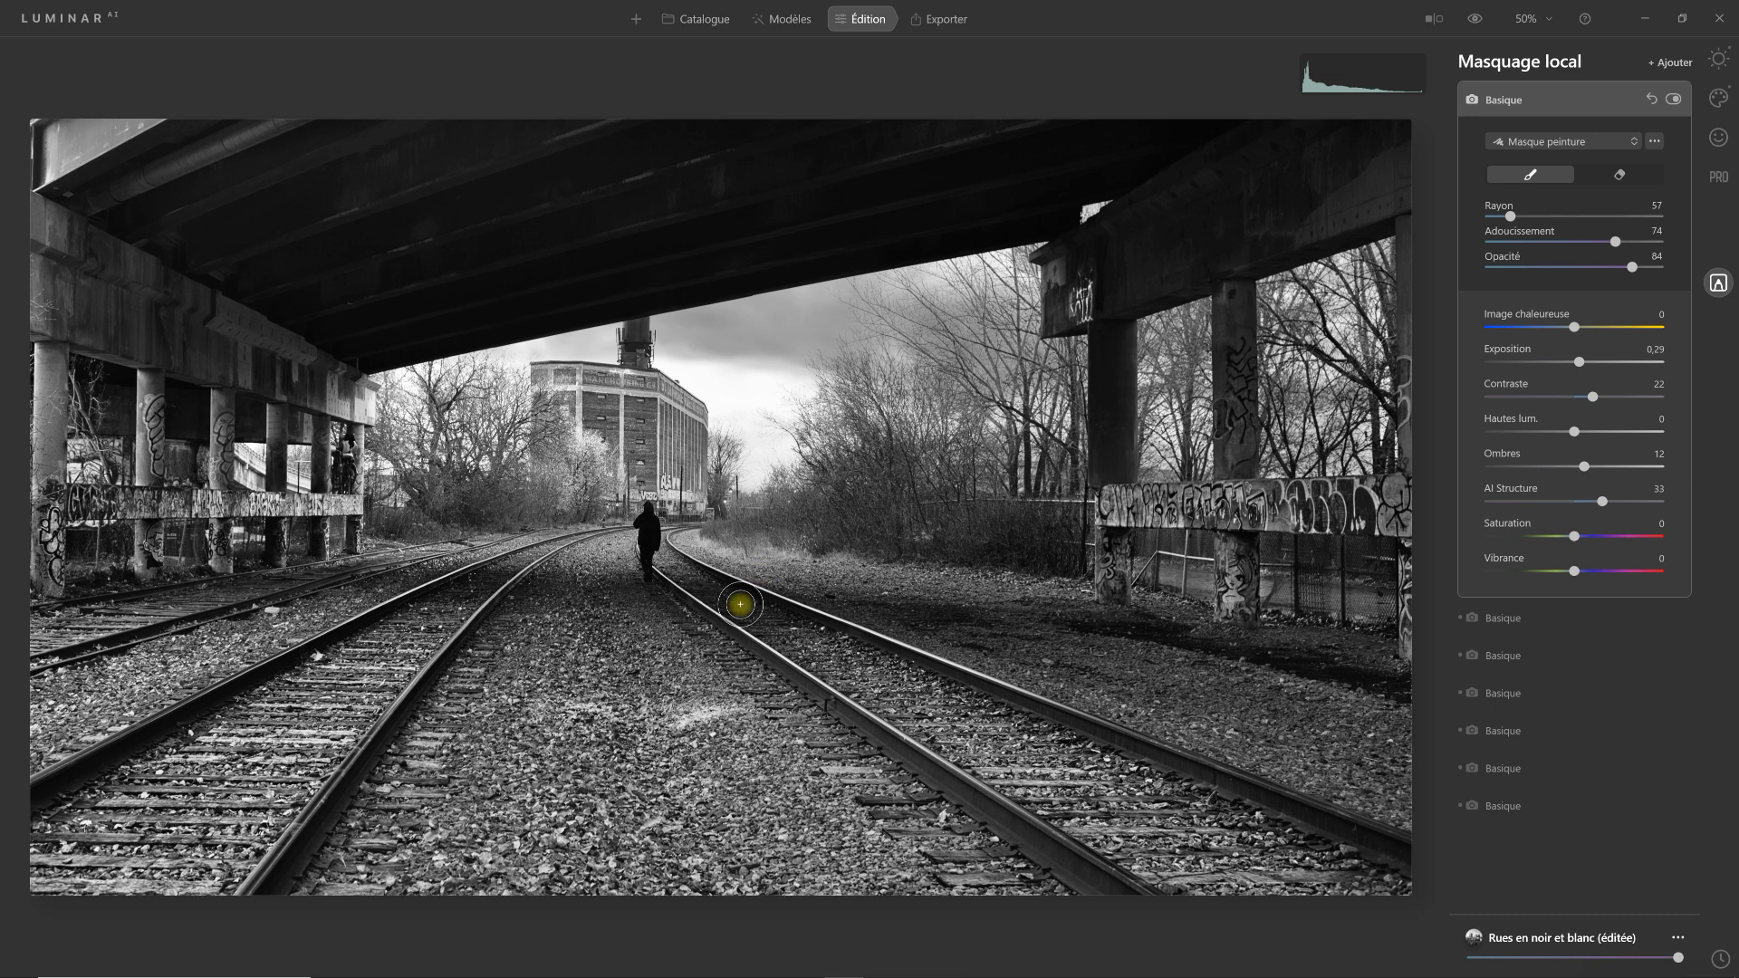
mouse_move(753, 610)
left_mouse_down()
mouse_move(826, 668)
mouse_move(904, 695)
left_mouse_up()
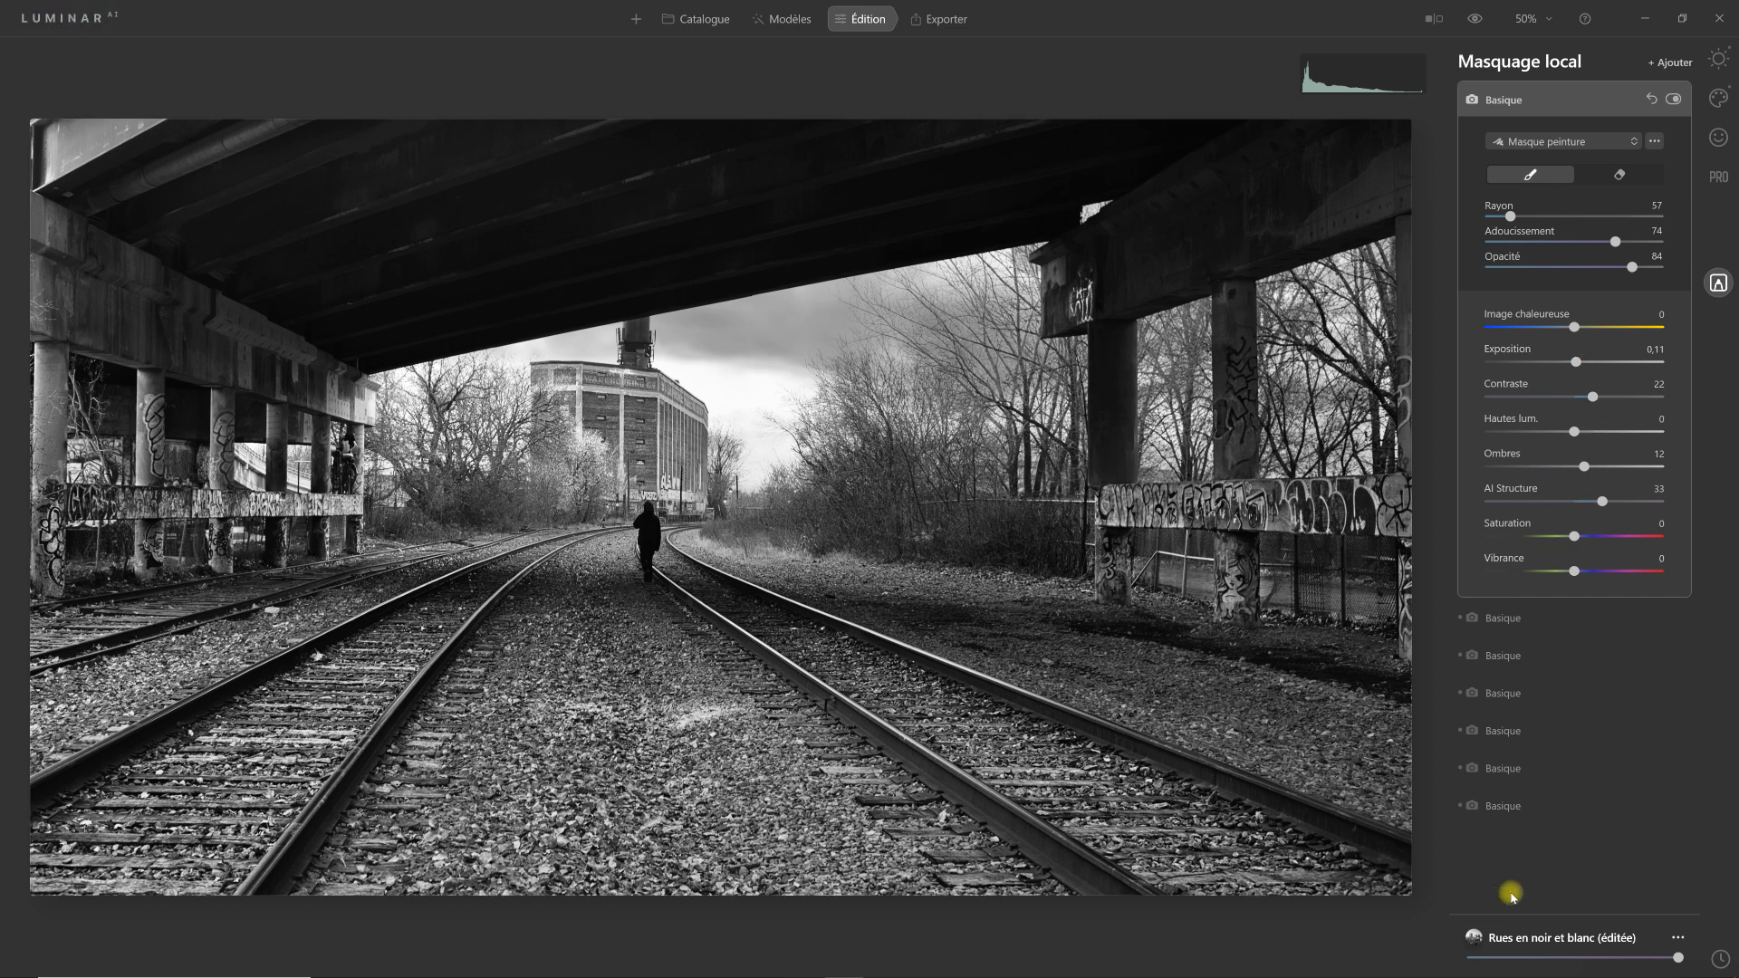
left_click(1659, 769)
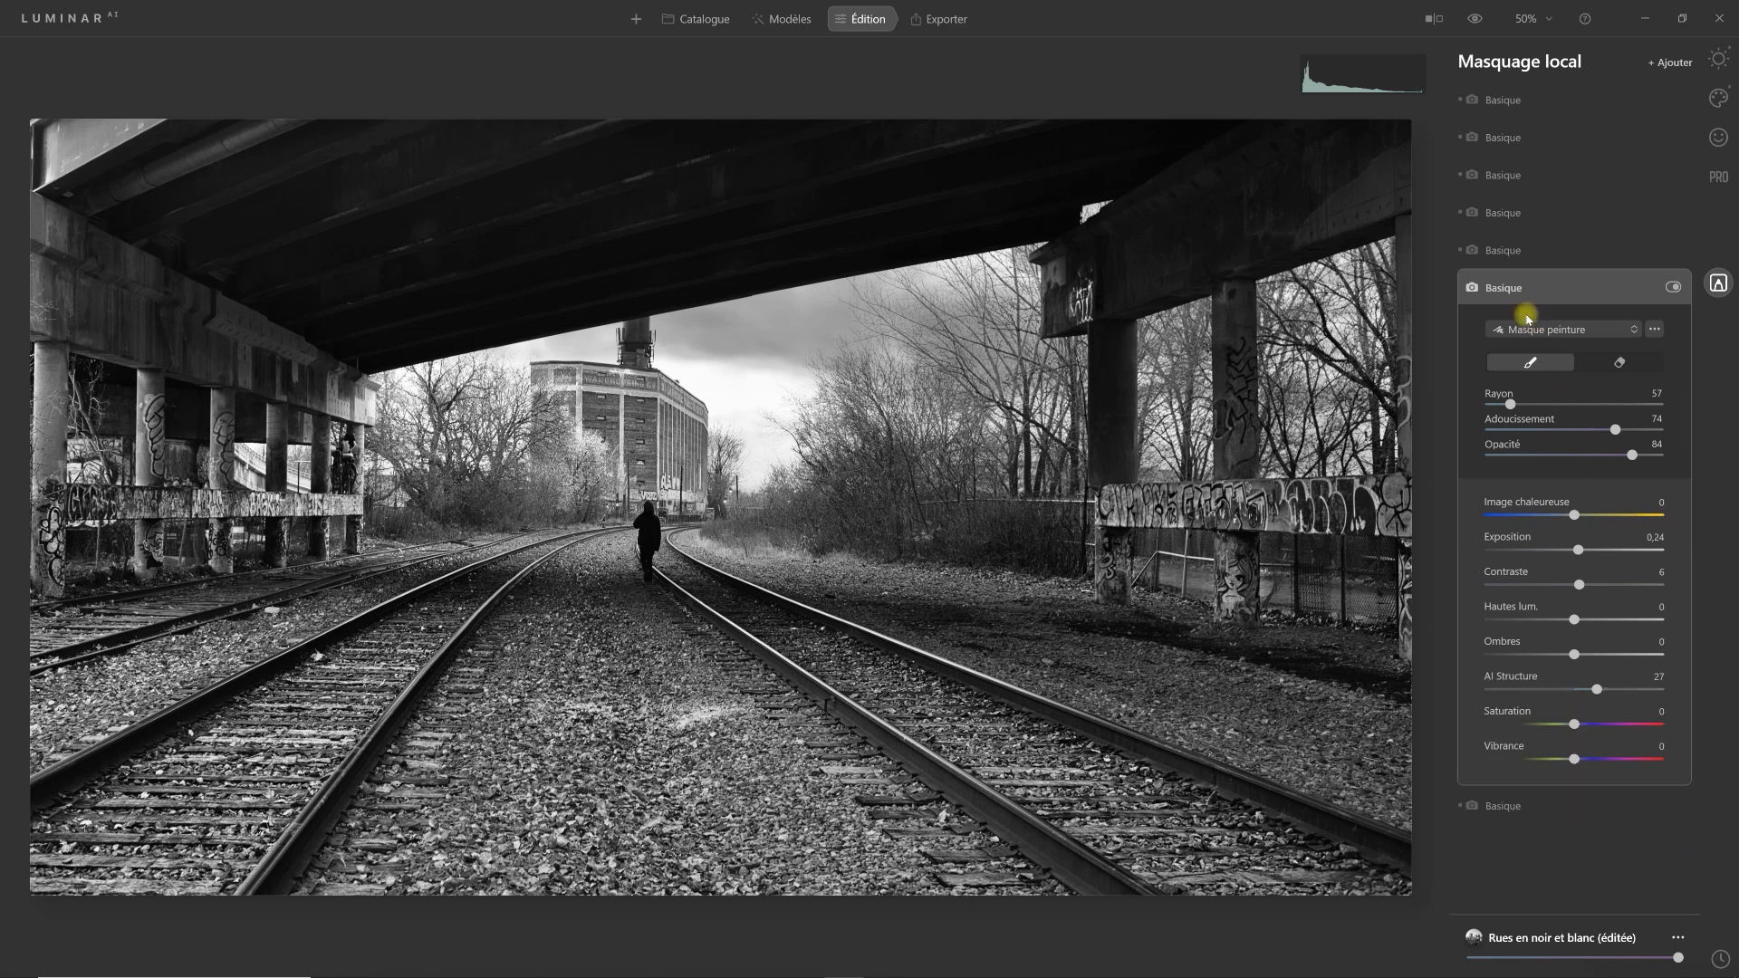
left_click(1509, 289)
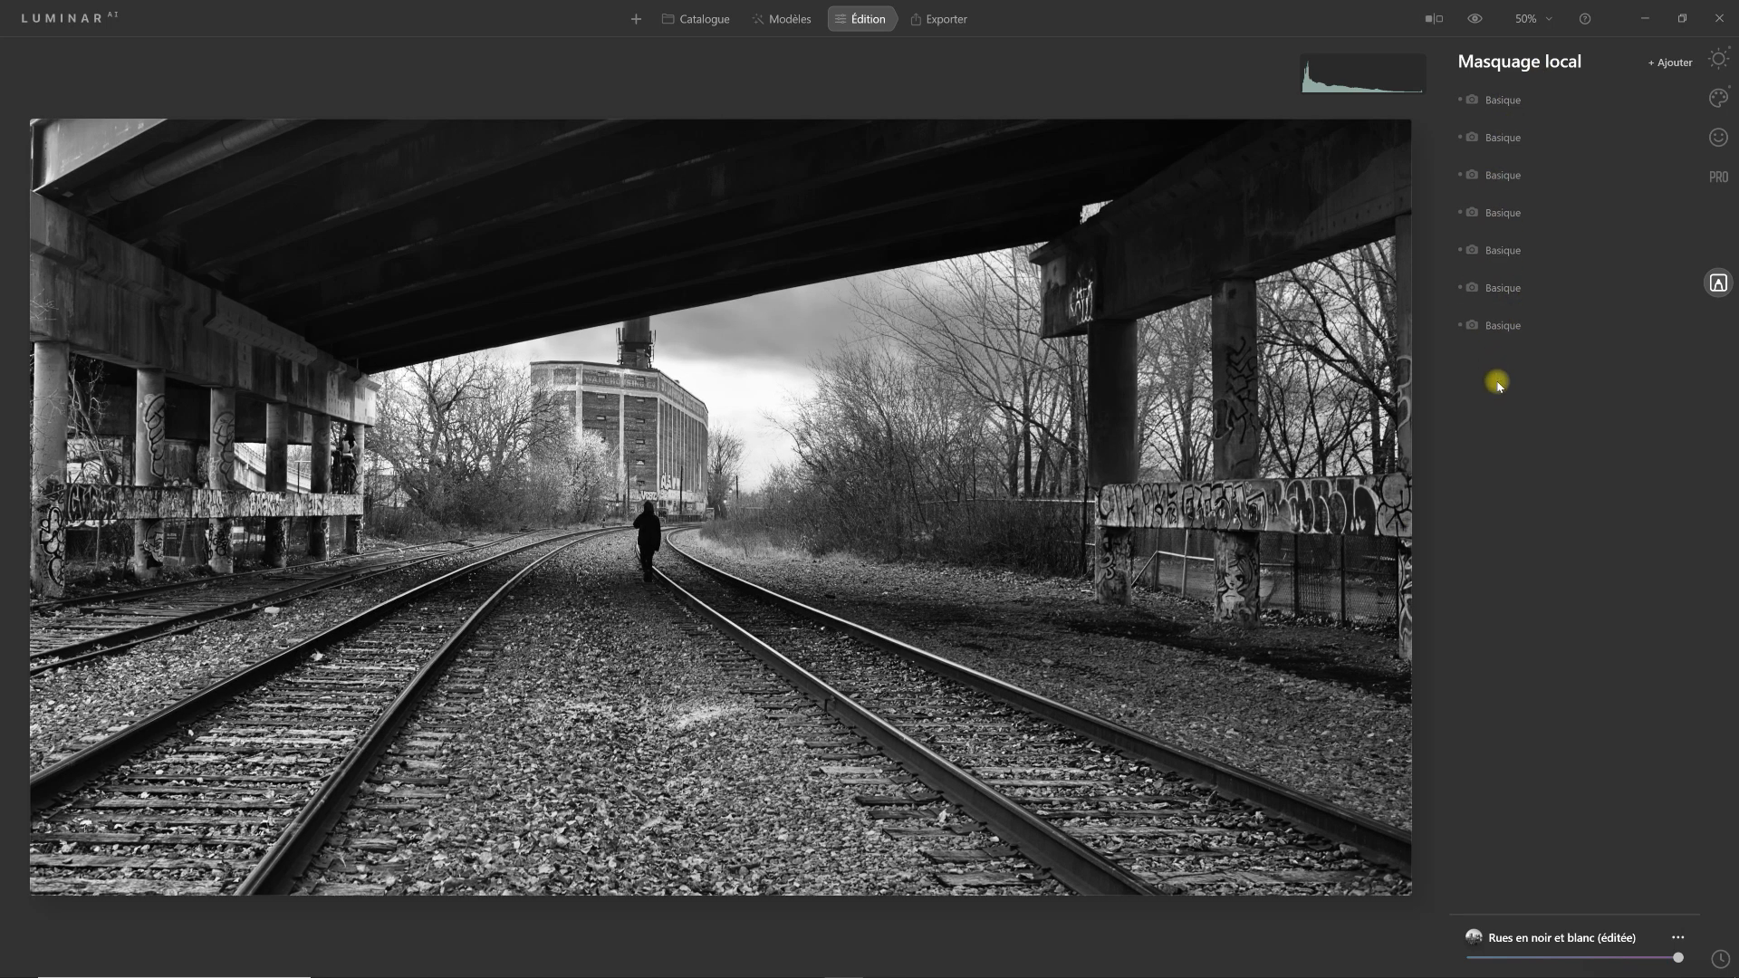
Inspect the radial mask of the building's Basique adjustment by showing its overlay, and hide it again
left_click(1511, 328)
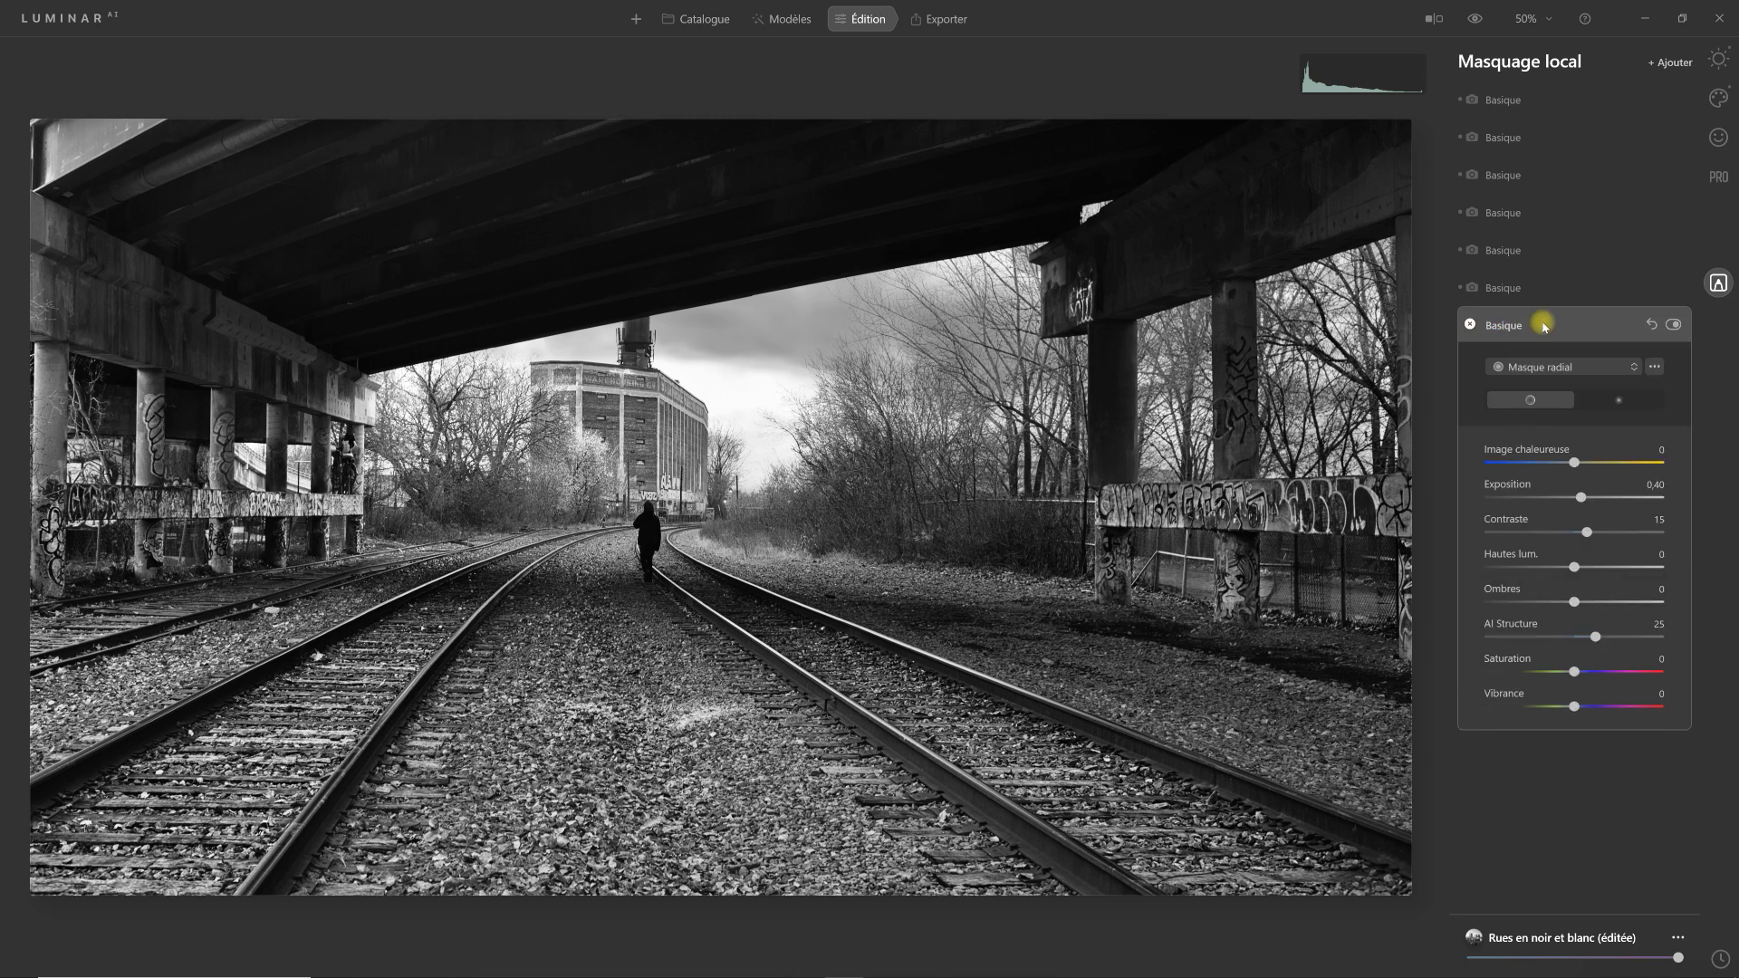
left_click(1657, 369)
left_click(1689, 534)
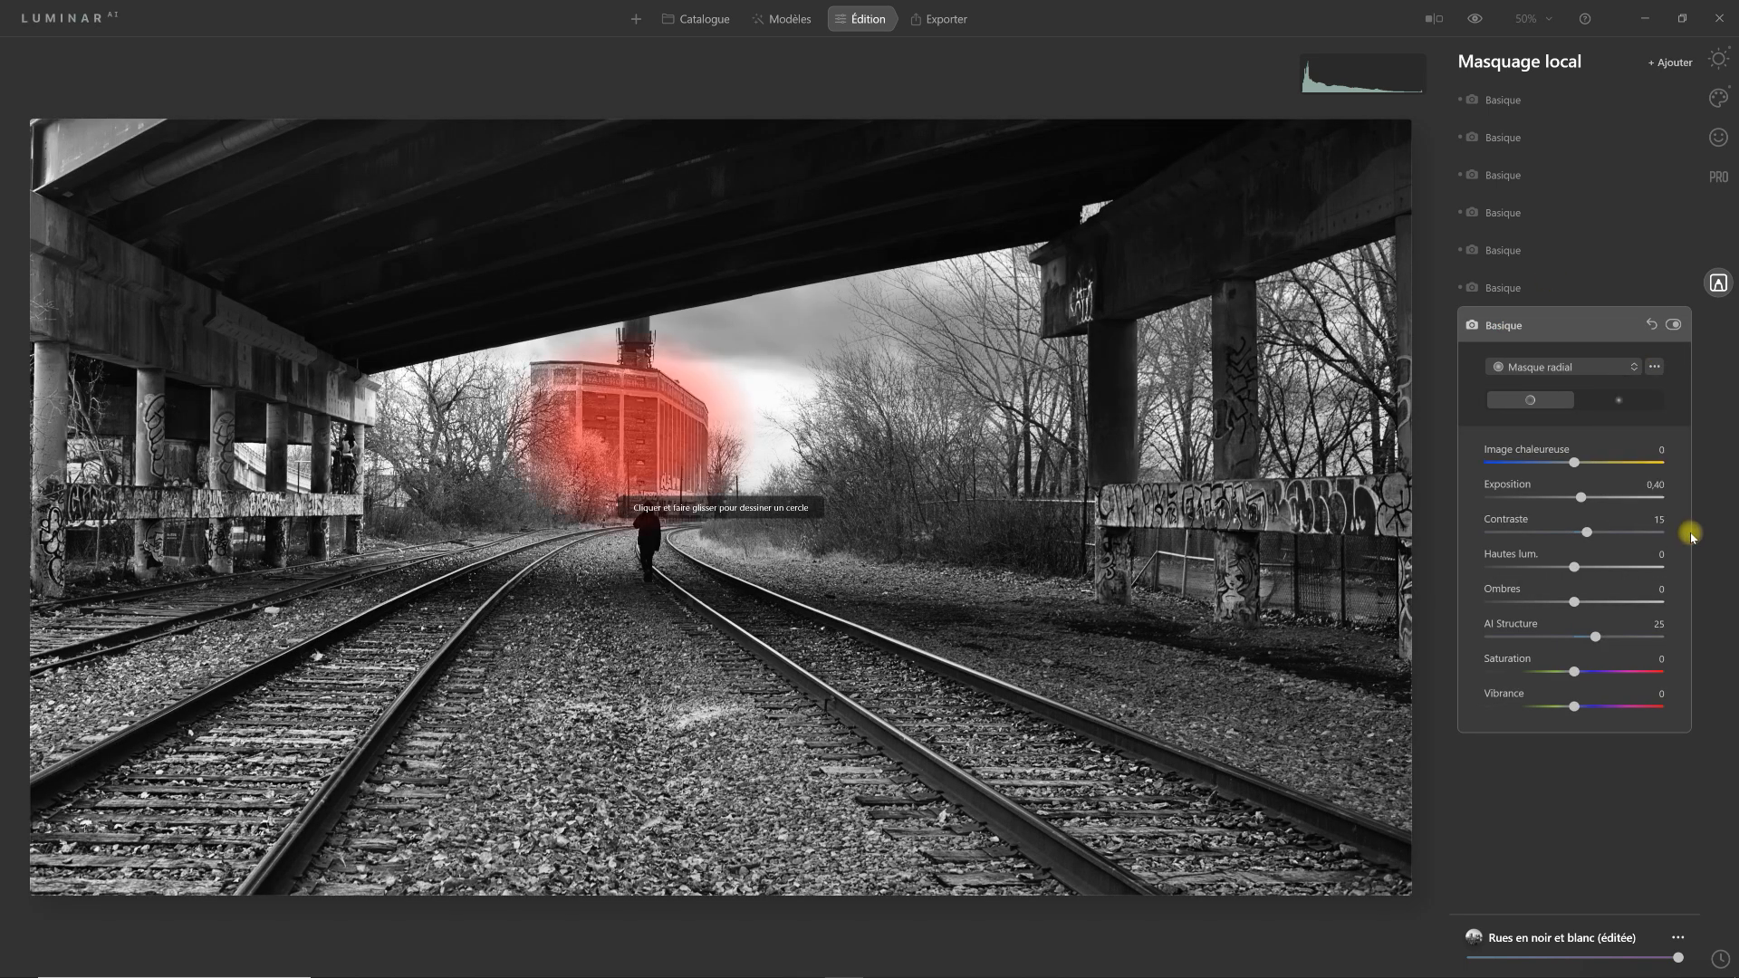
left_click(1565, 400)
left_click(1658, 369)
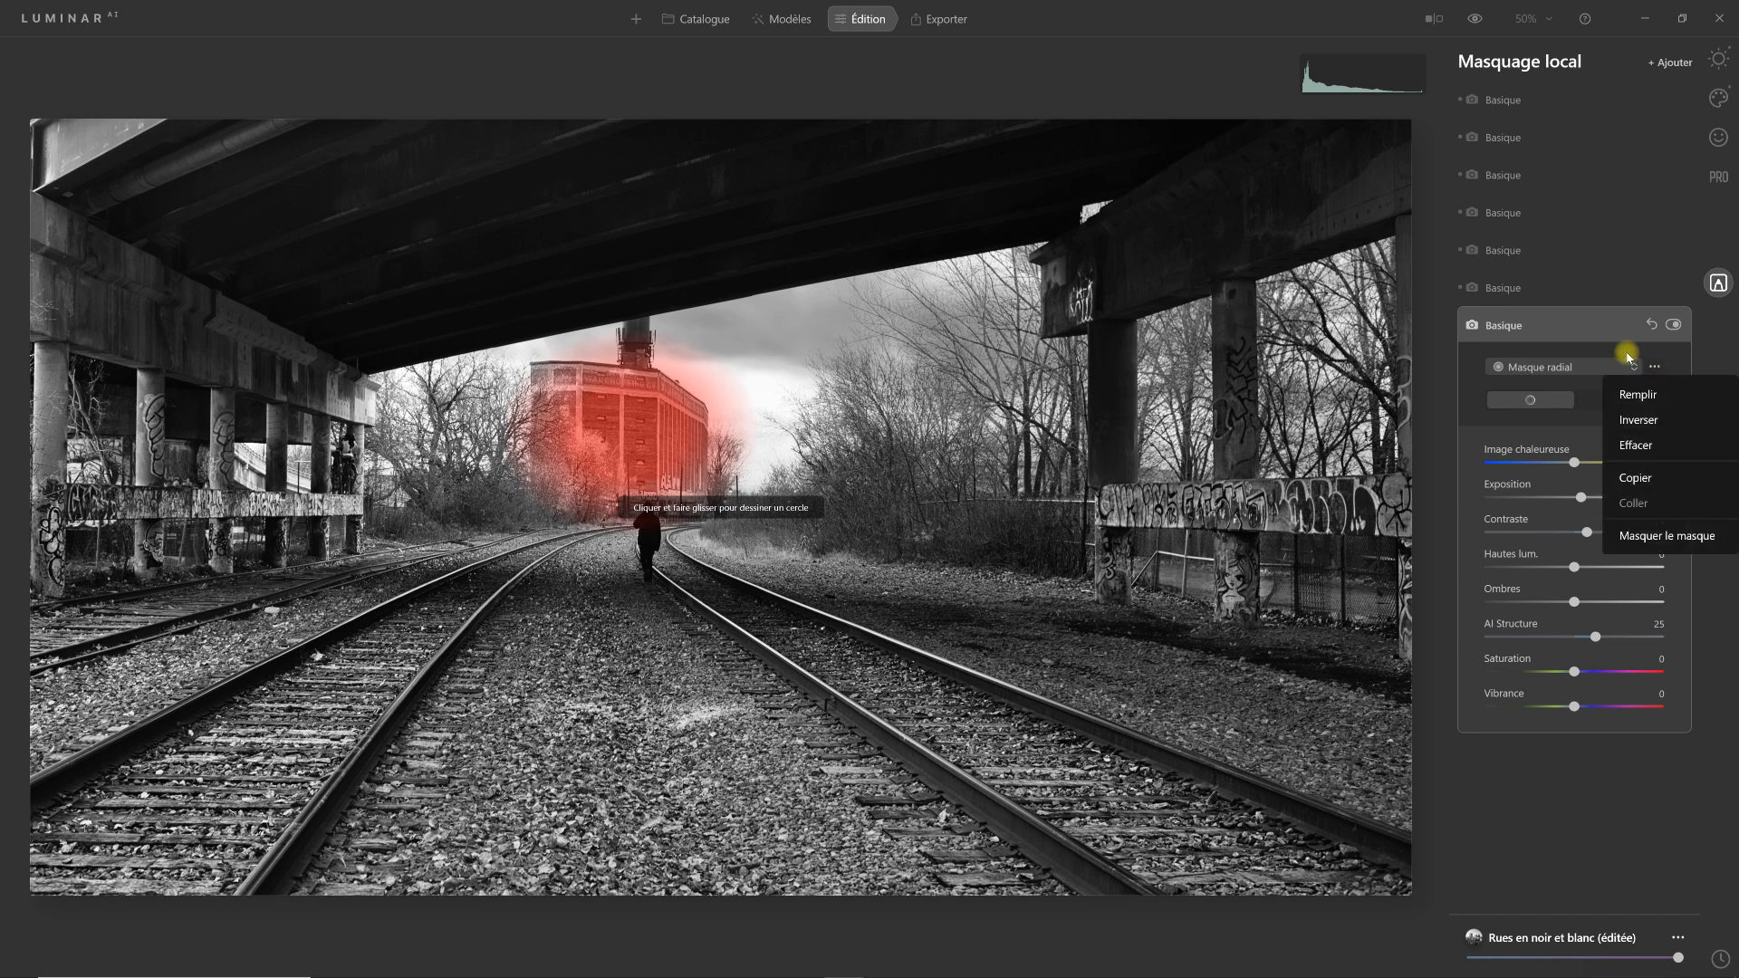
left_click(1671, 535)
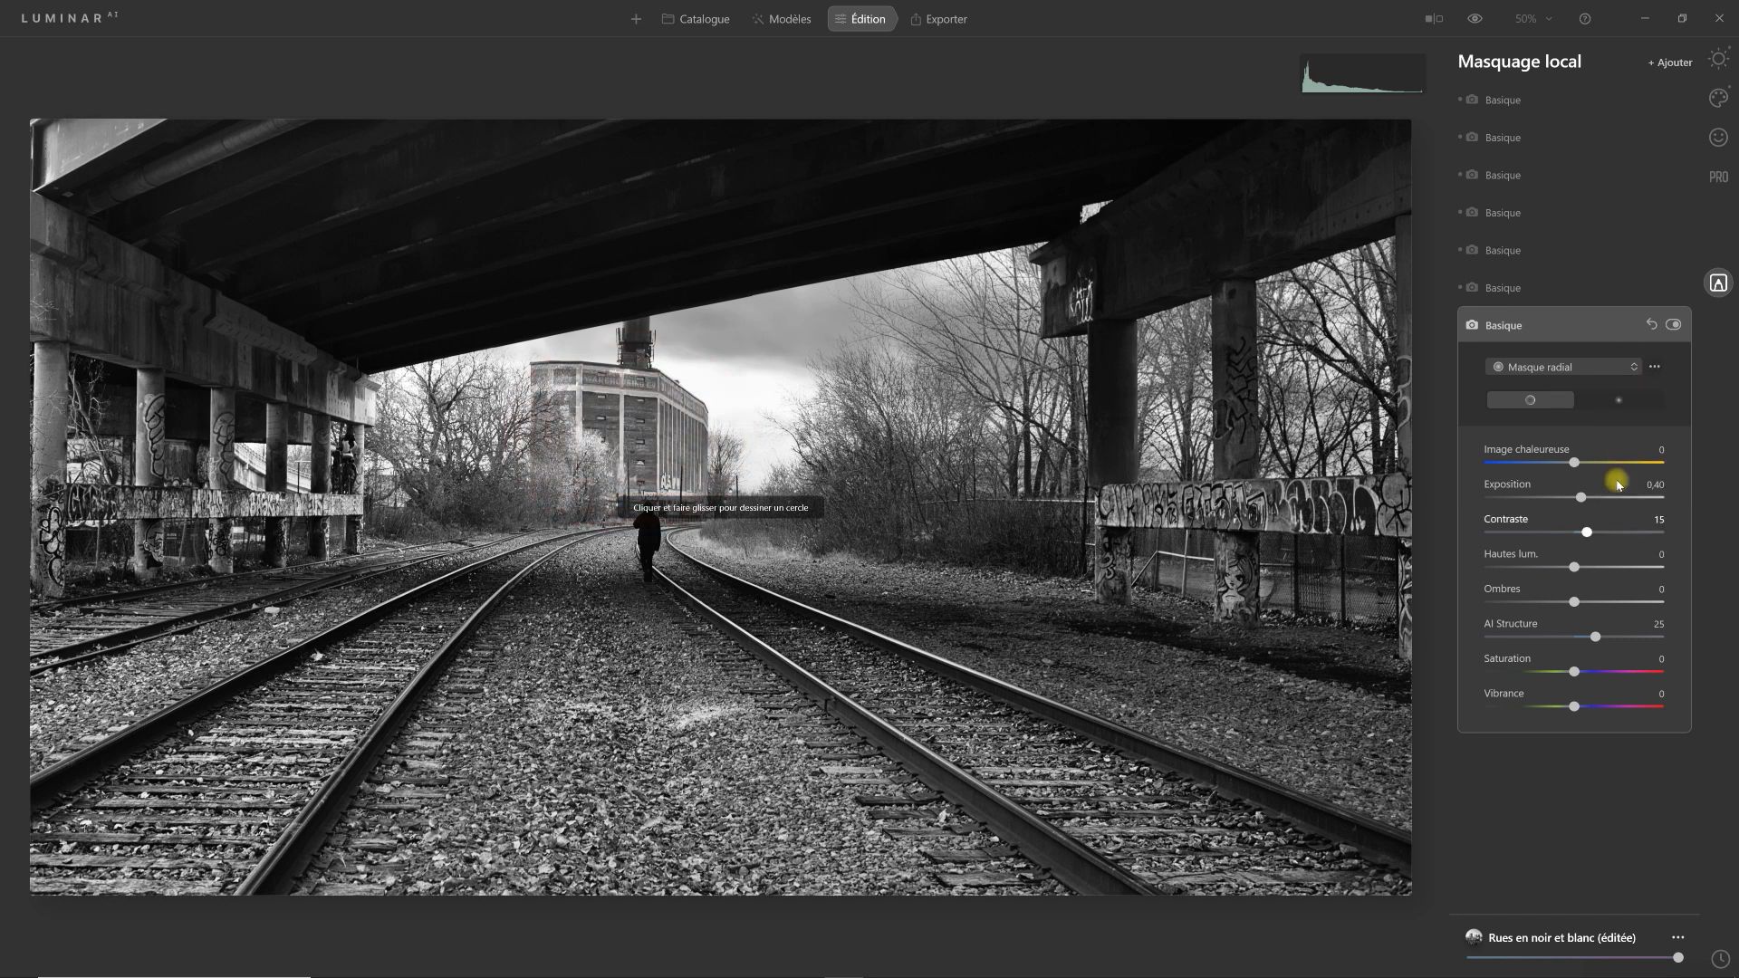
left_click(1540, 326)
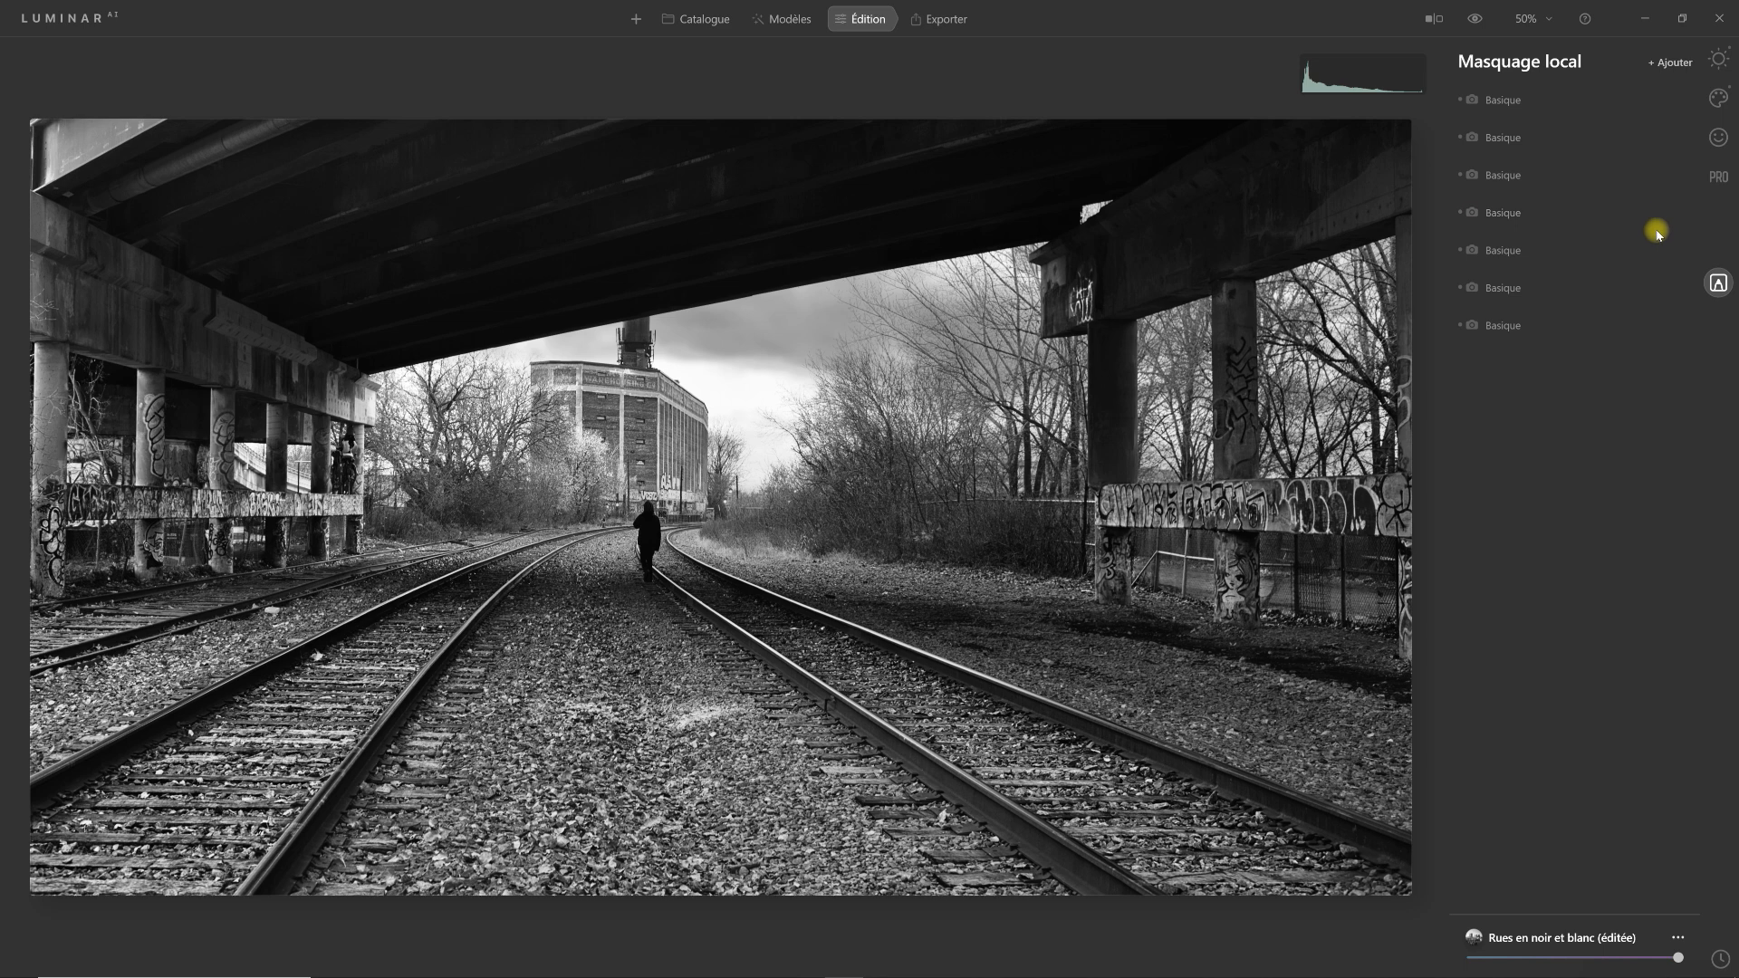
In the Virage tool, tone the highlights (Hautes lum.) with Saturation 22 and Tonalité 208
left_click(1718, 98)
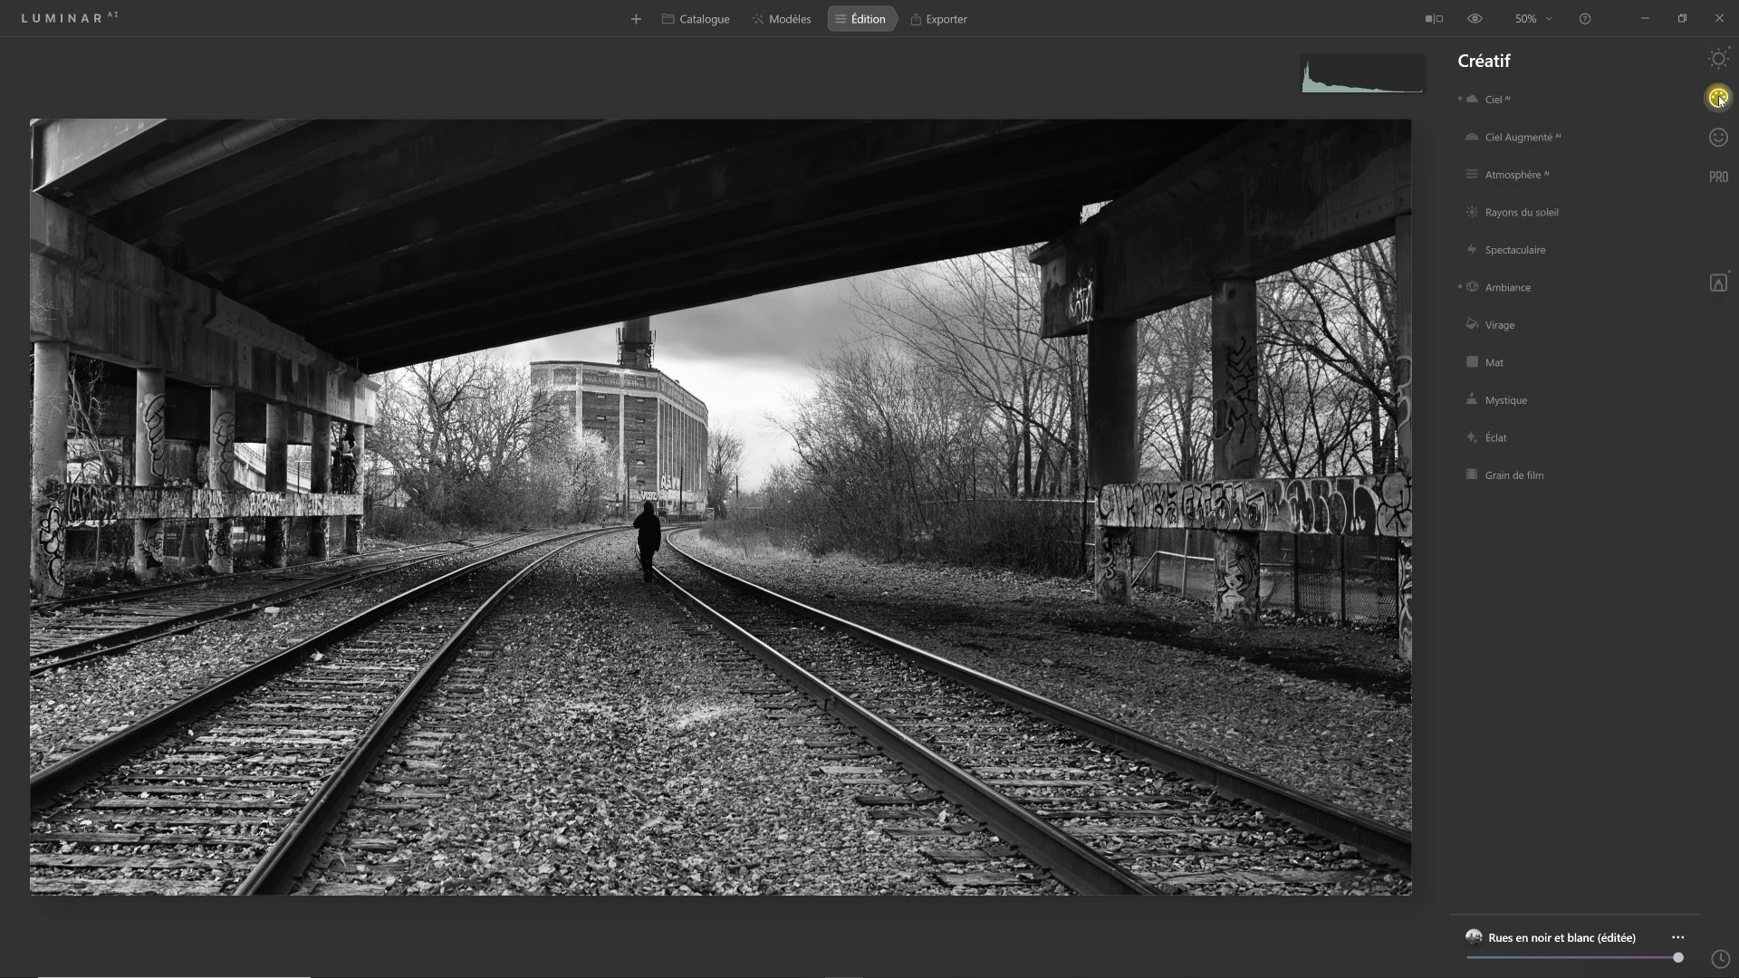
left_click(1500, 326)
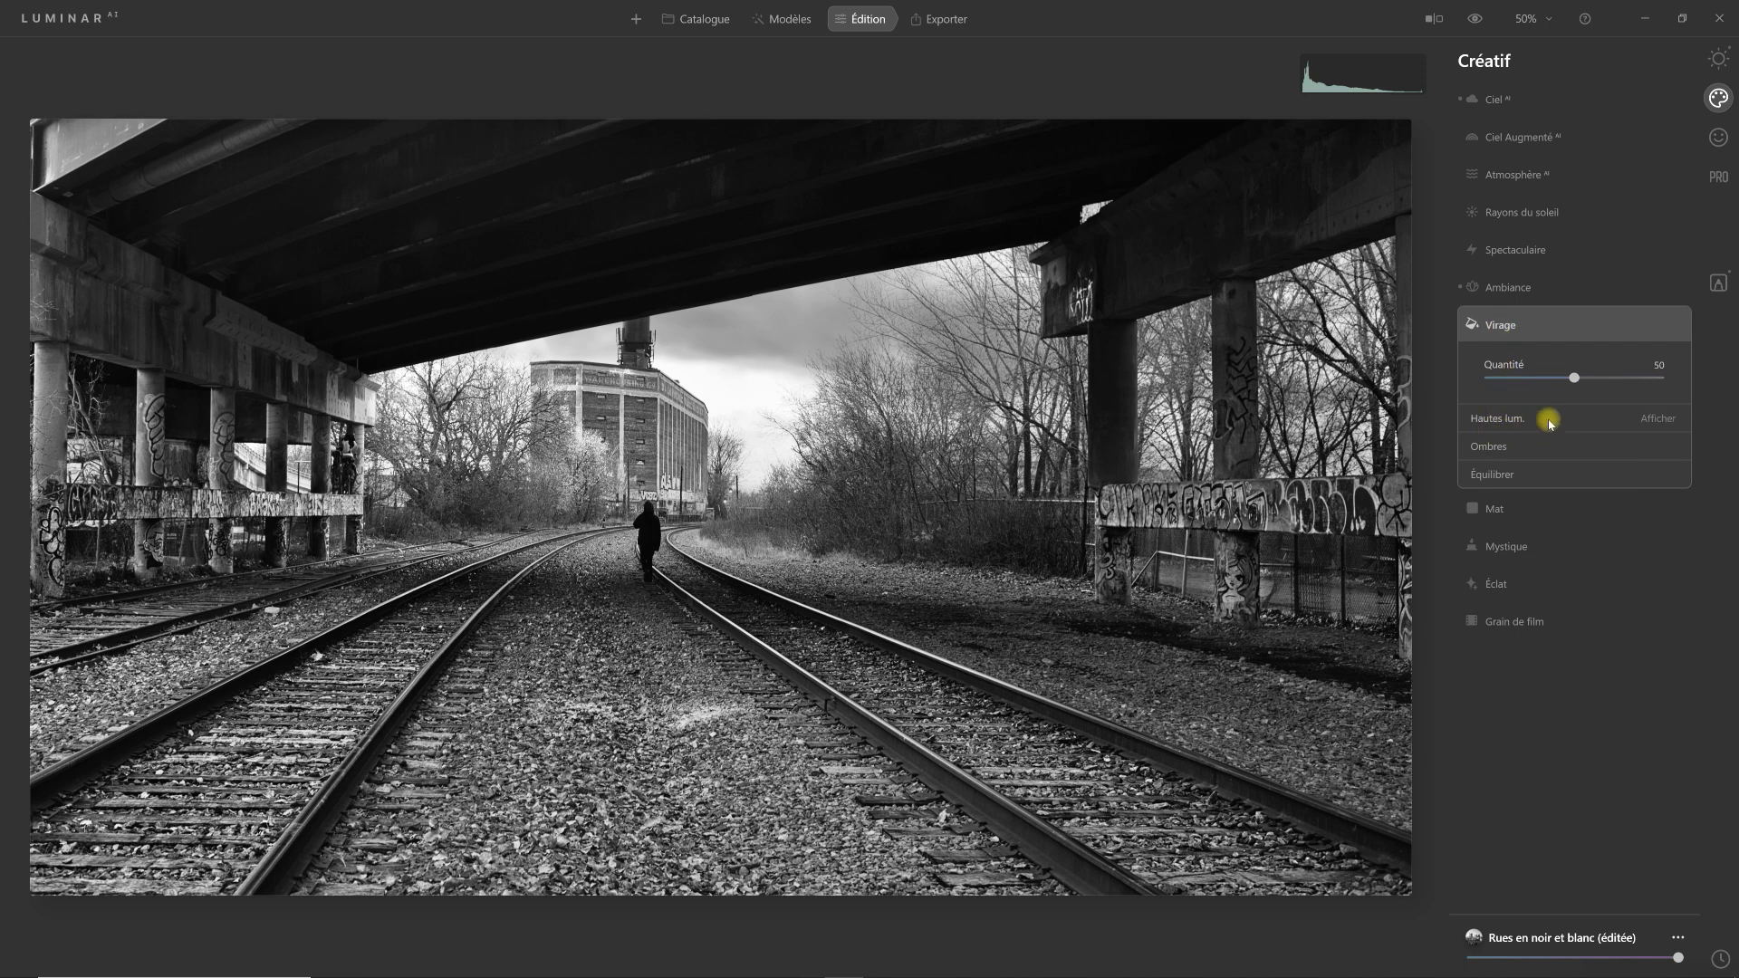
left_click(1508, 420)
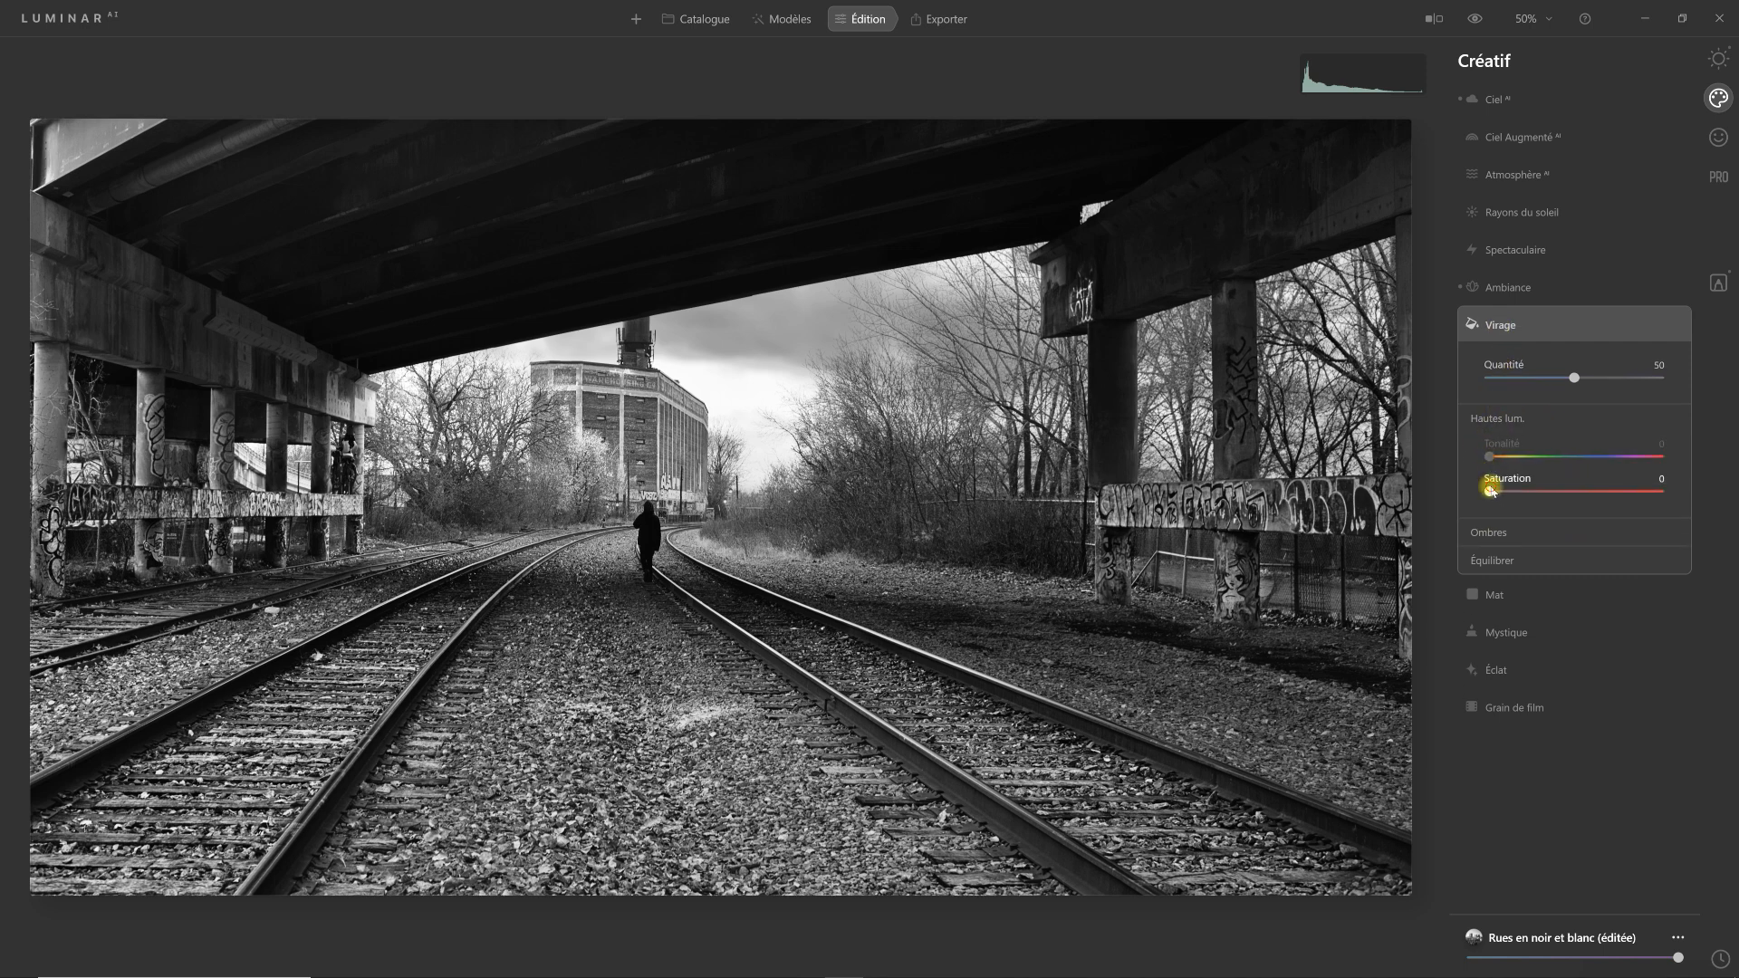
left_click_drag(1520, 493, 1523, 496)
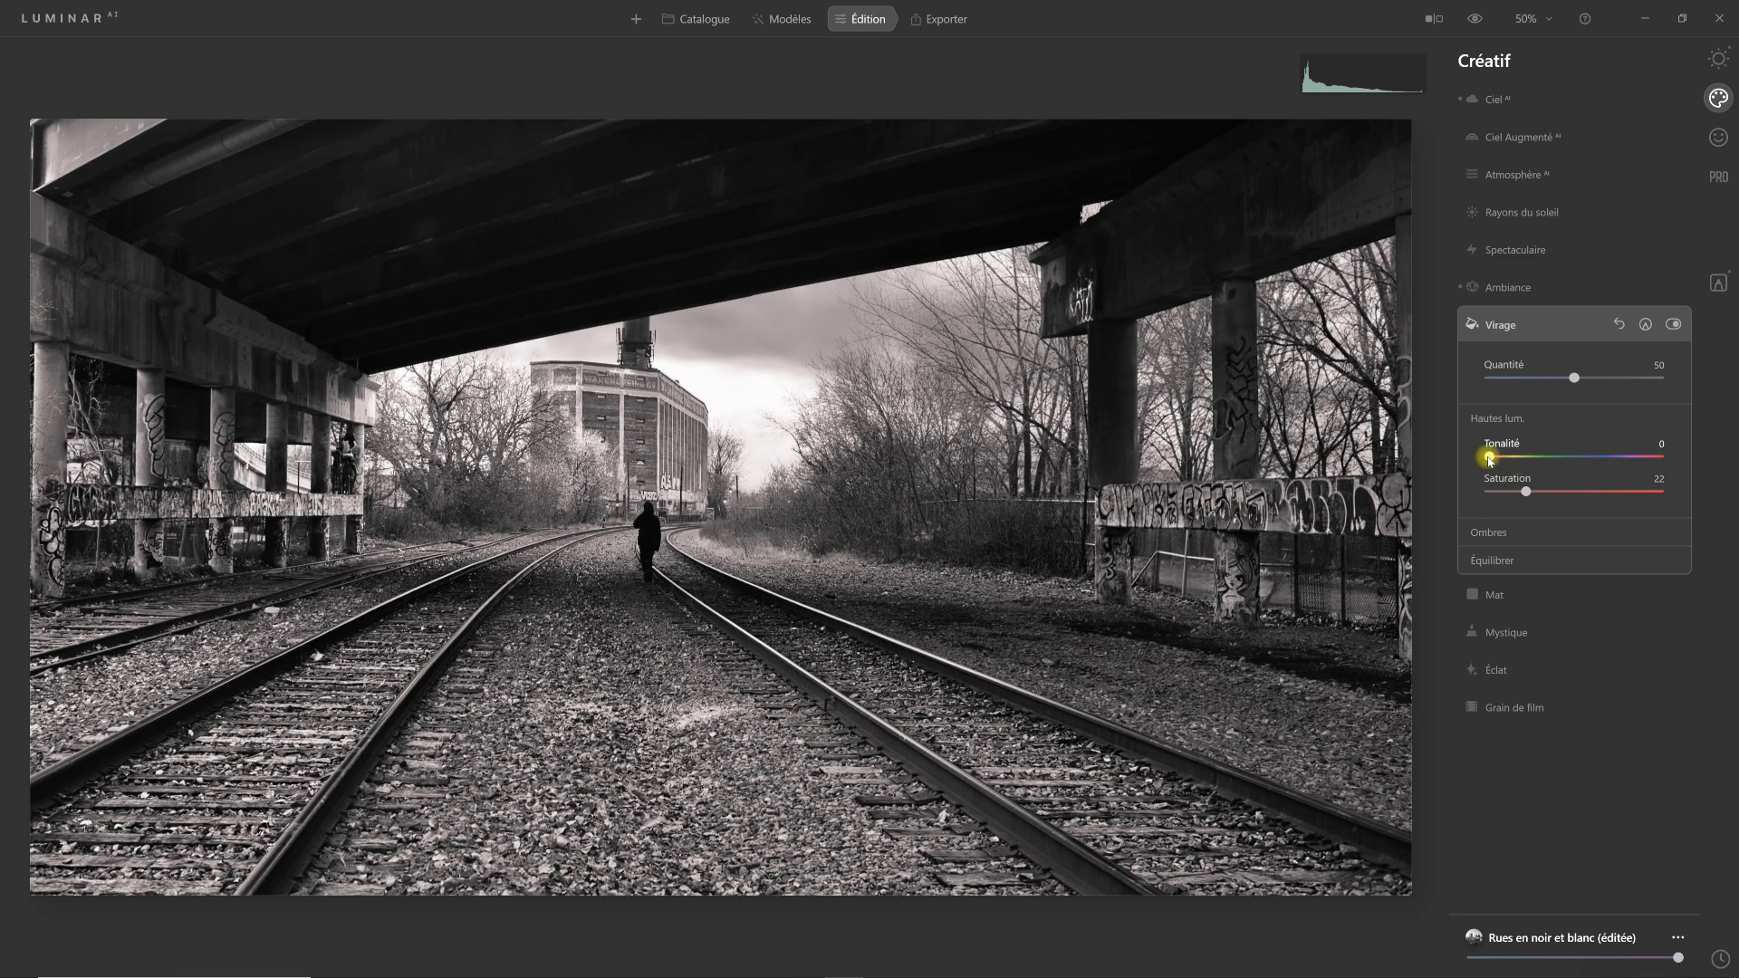
left_click_drag(1490, 460, 1572, 463)
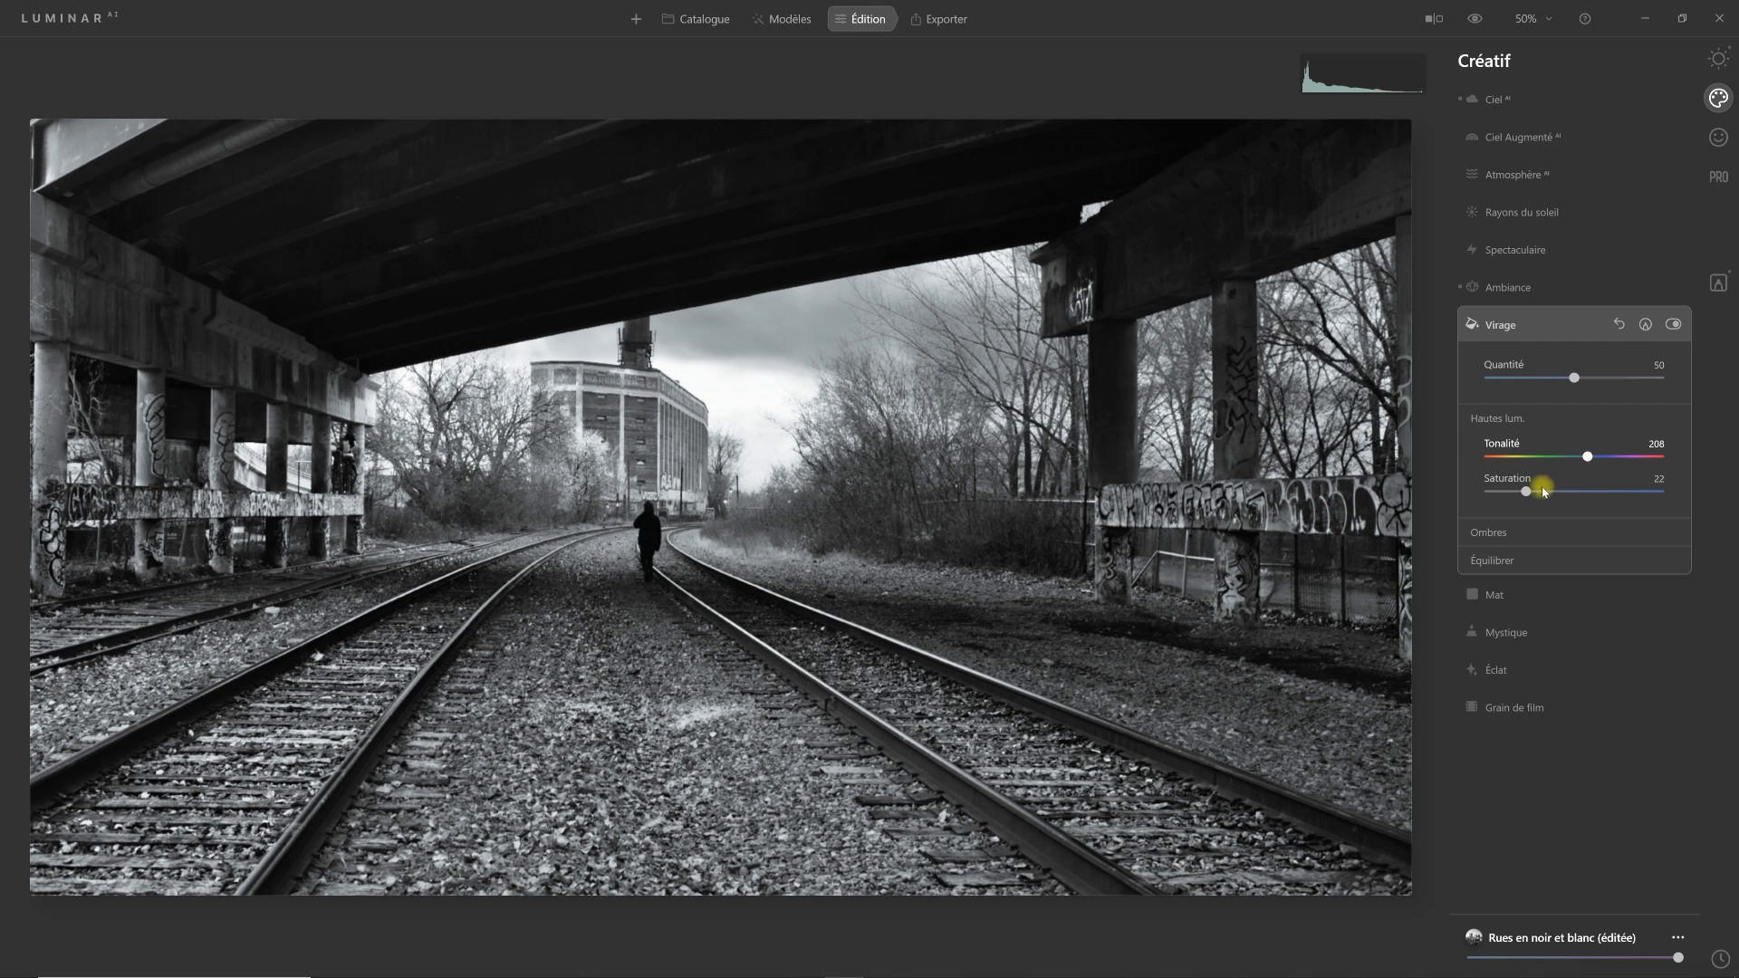
Tone the Virage shadows (Ombres) with Saturation 22 and Tonalité 207
left_click(1499, 536)
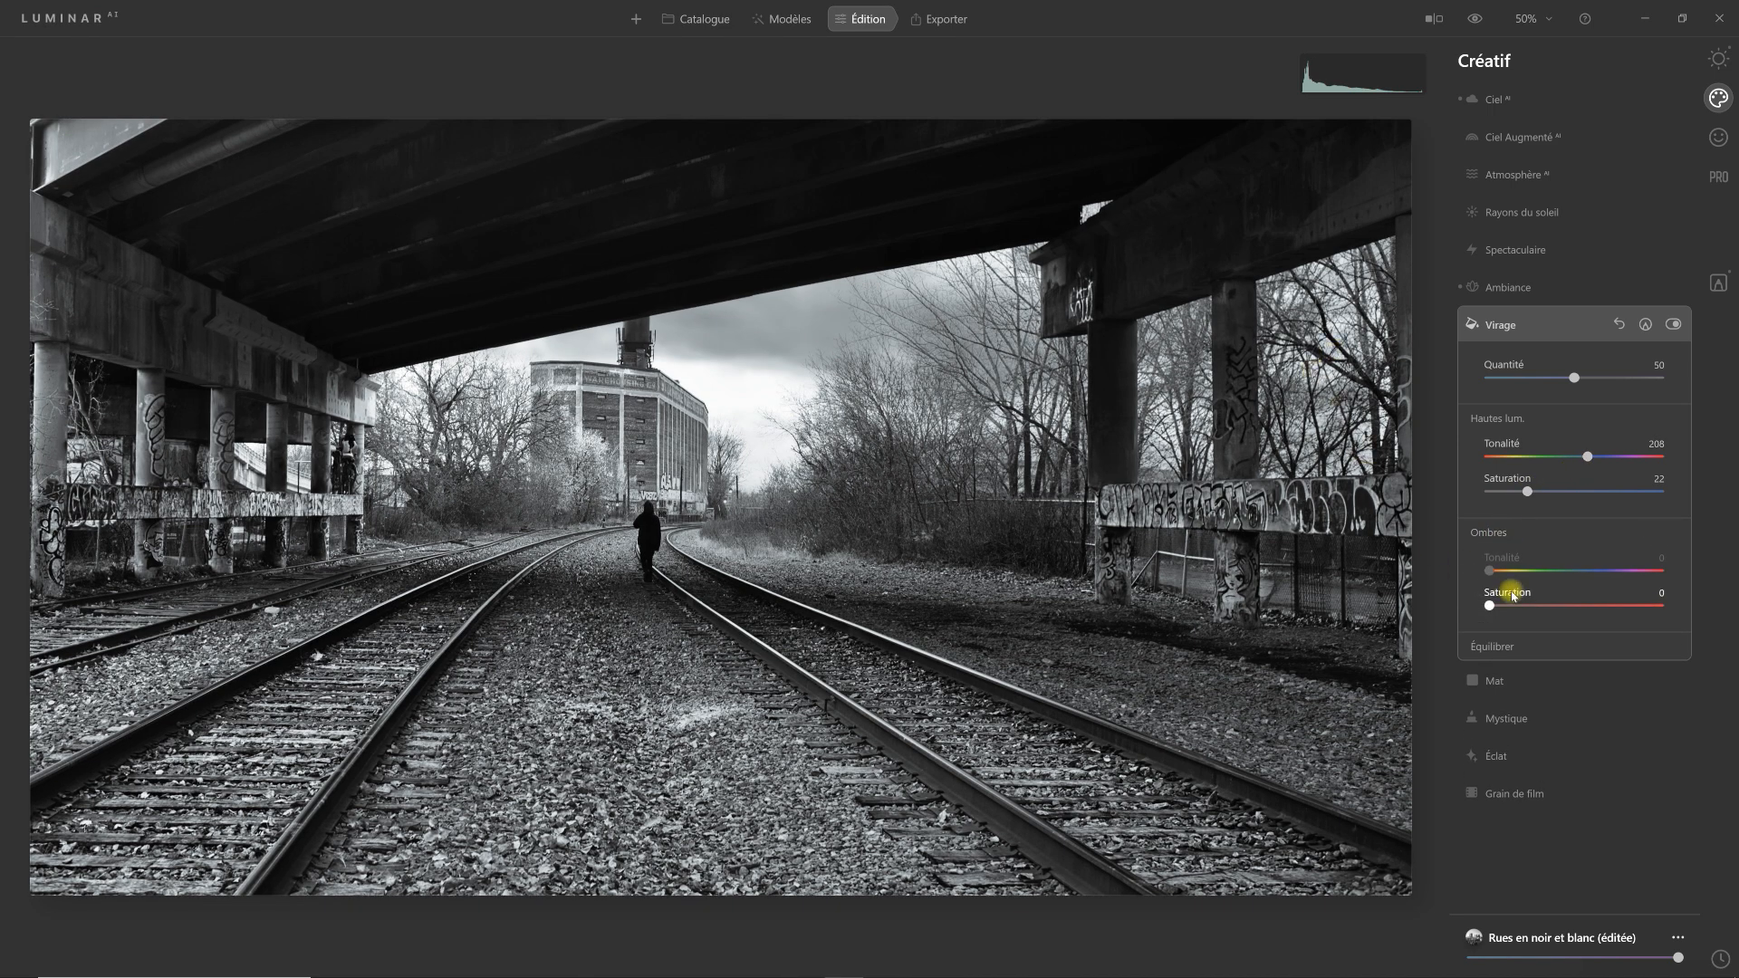
left_click_drag(1490, 609, 1515, 611)
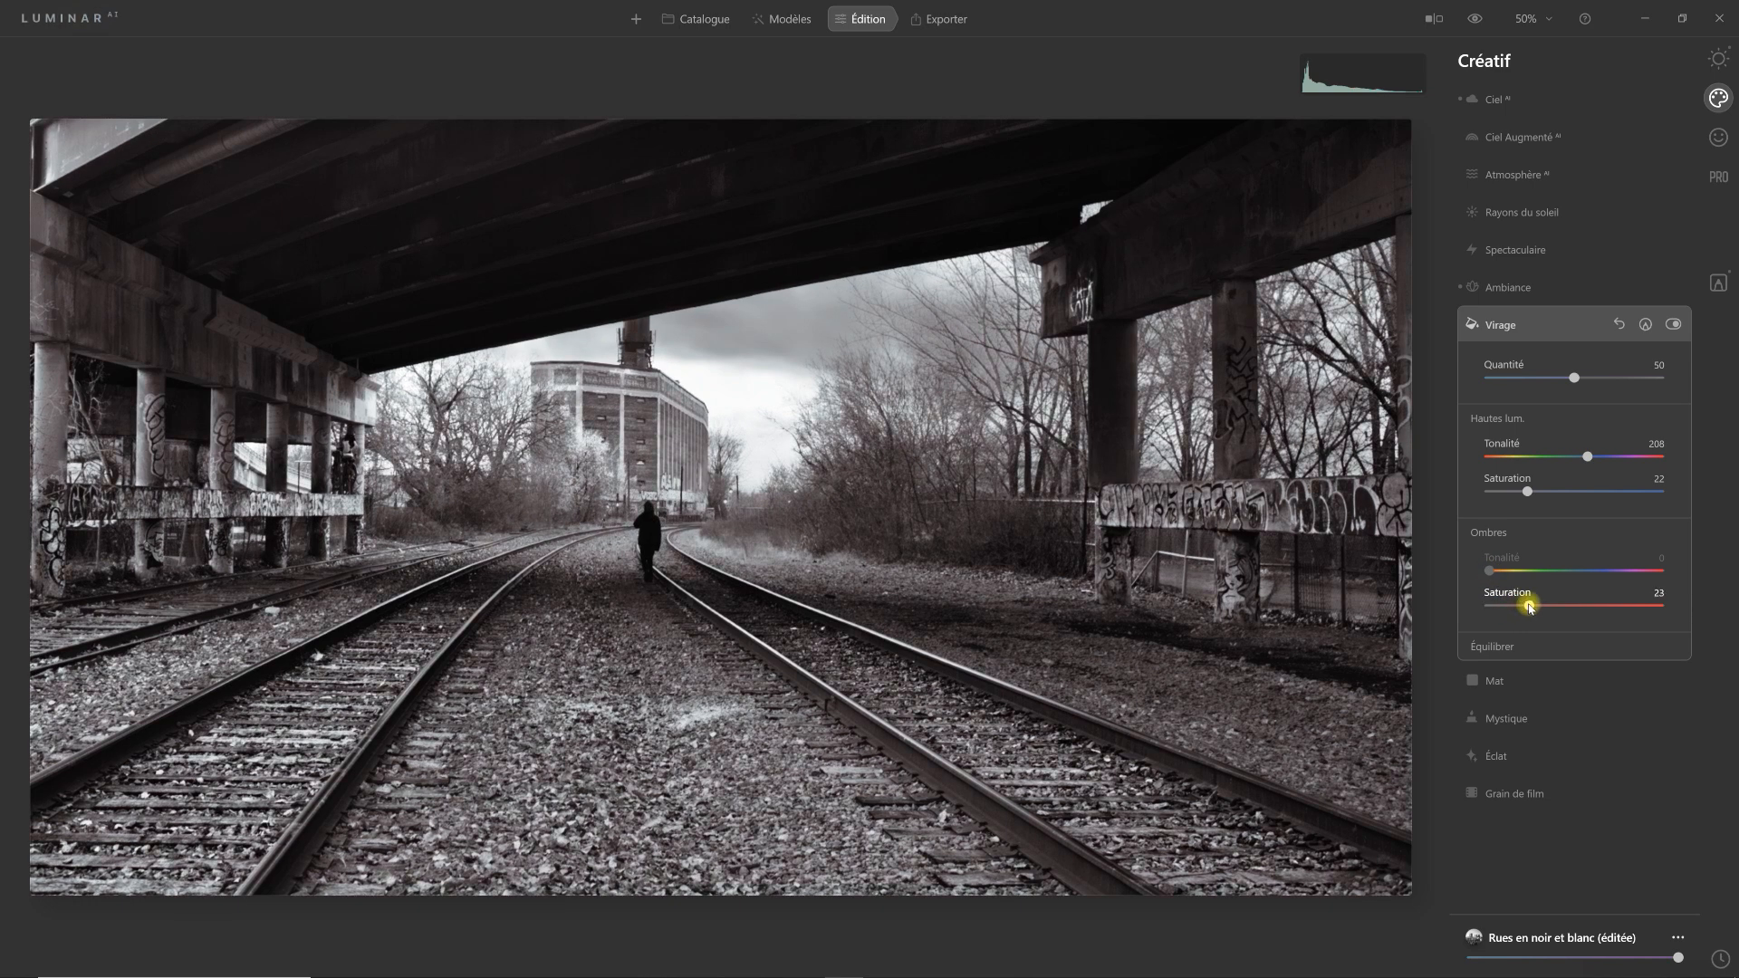
left_click_drag(1499, 563, 1590, 578)
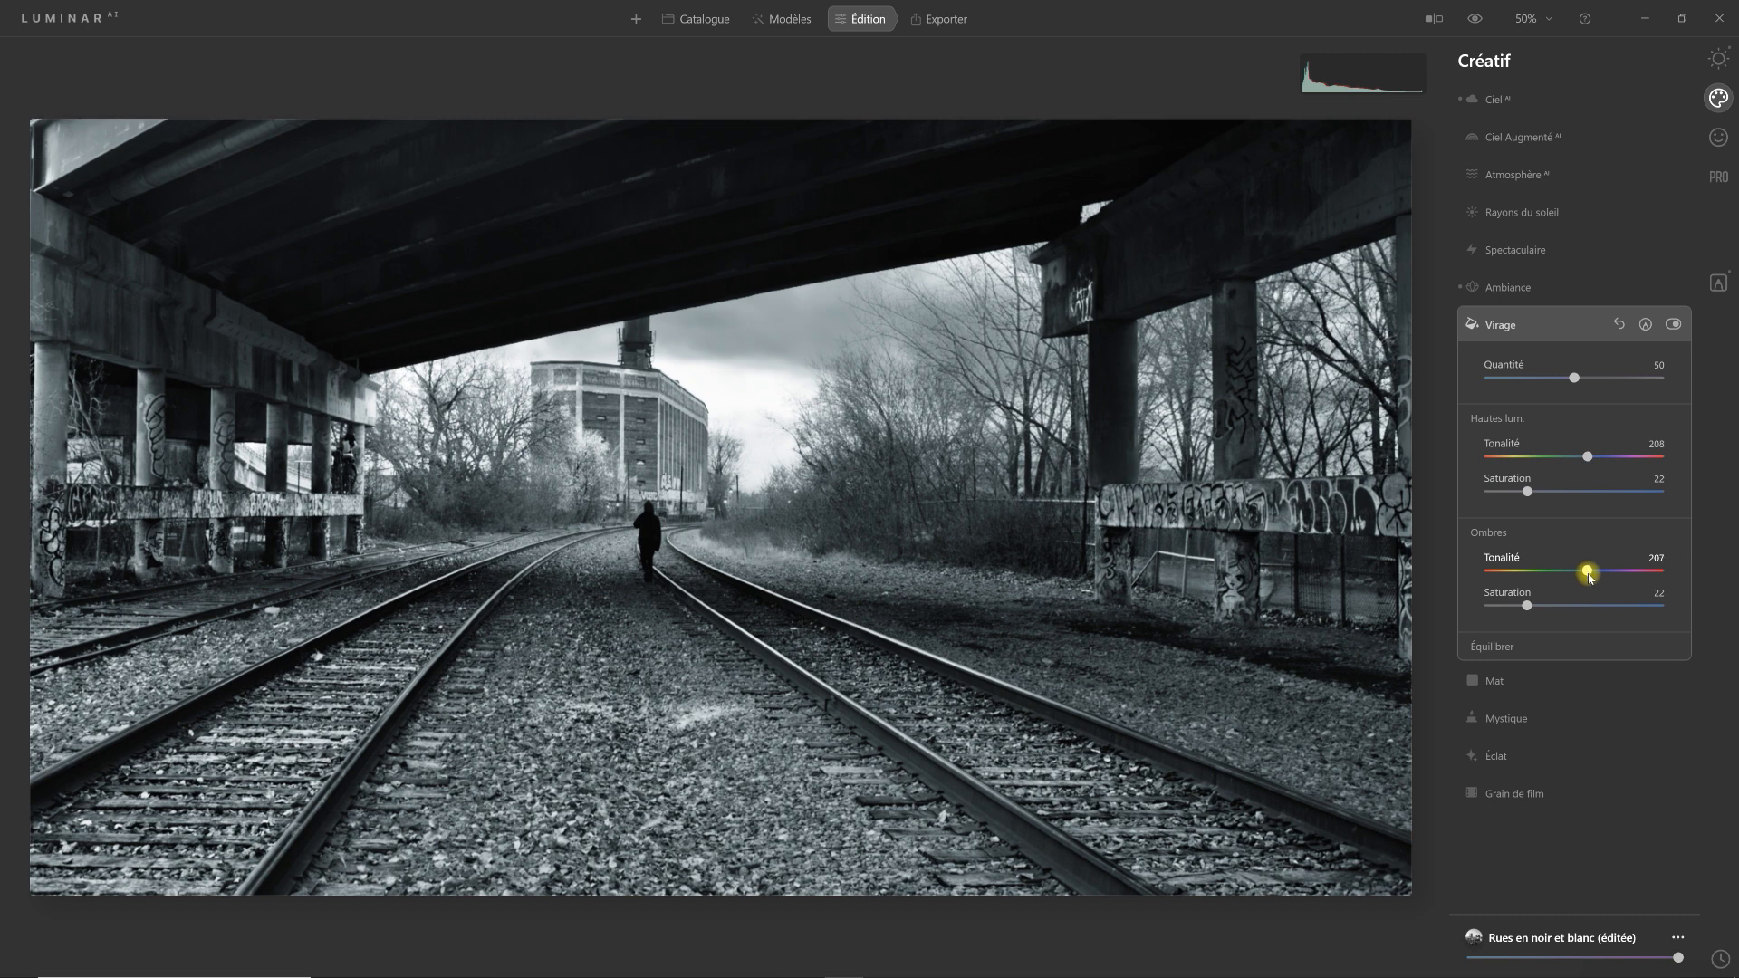